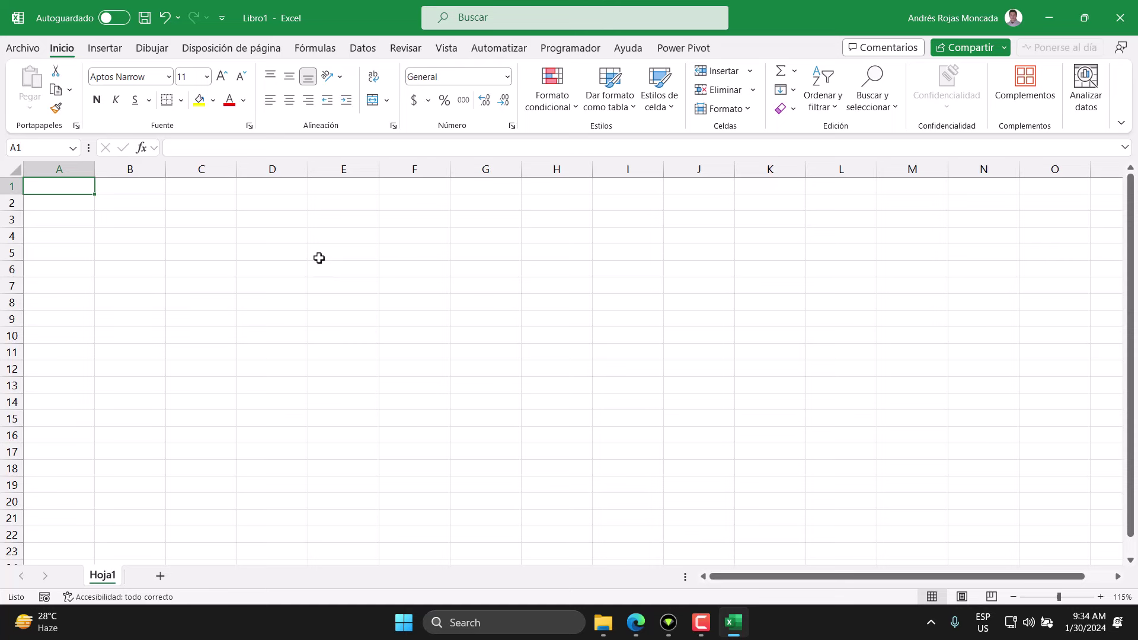
Switch to Edge and run a Google search for 'quickchart'.
click(635, 622)
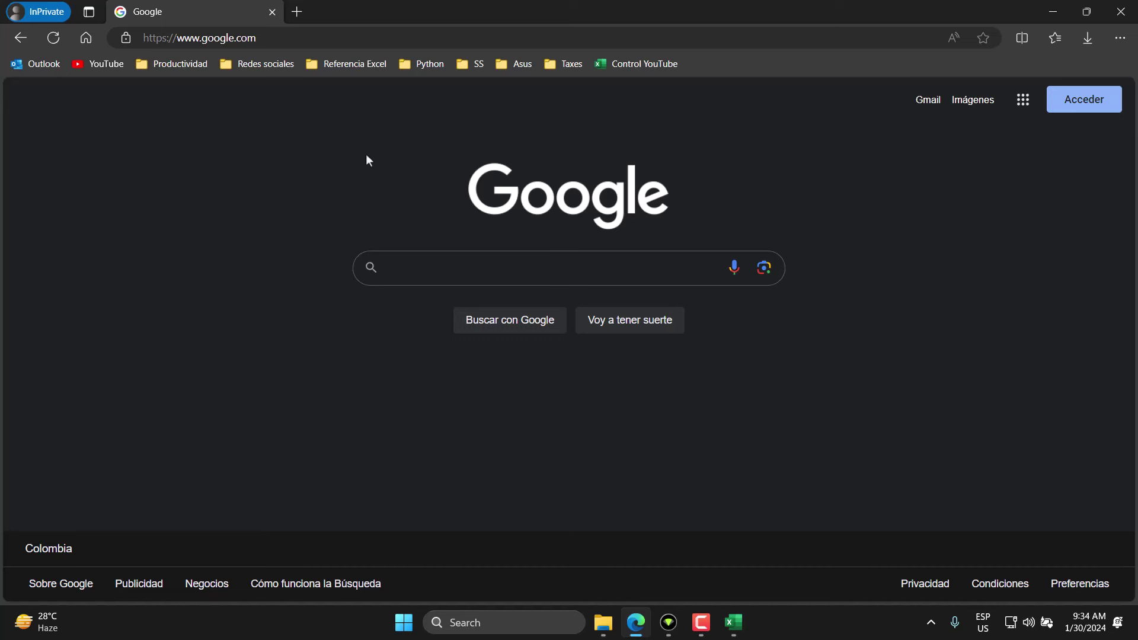
click(428, 269)
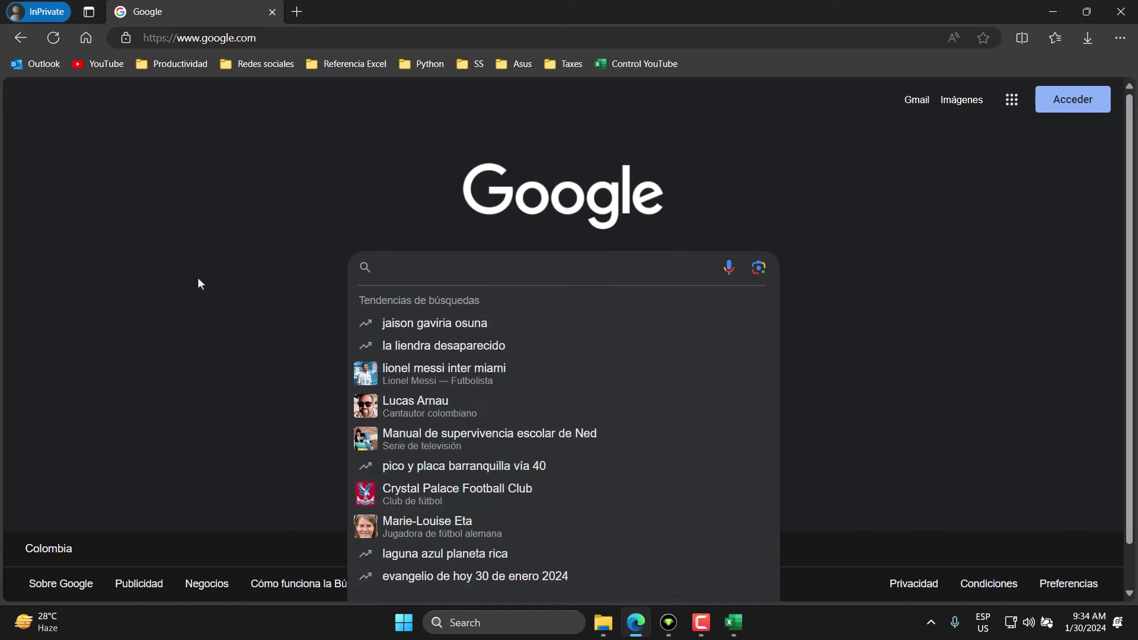
text(quick)
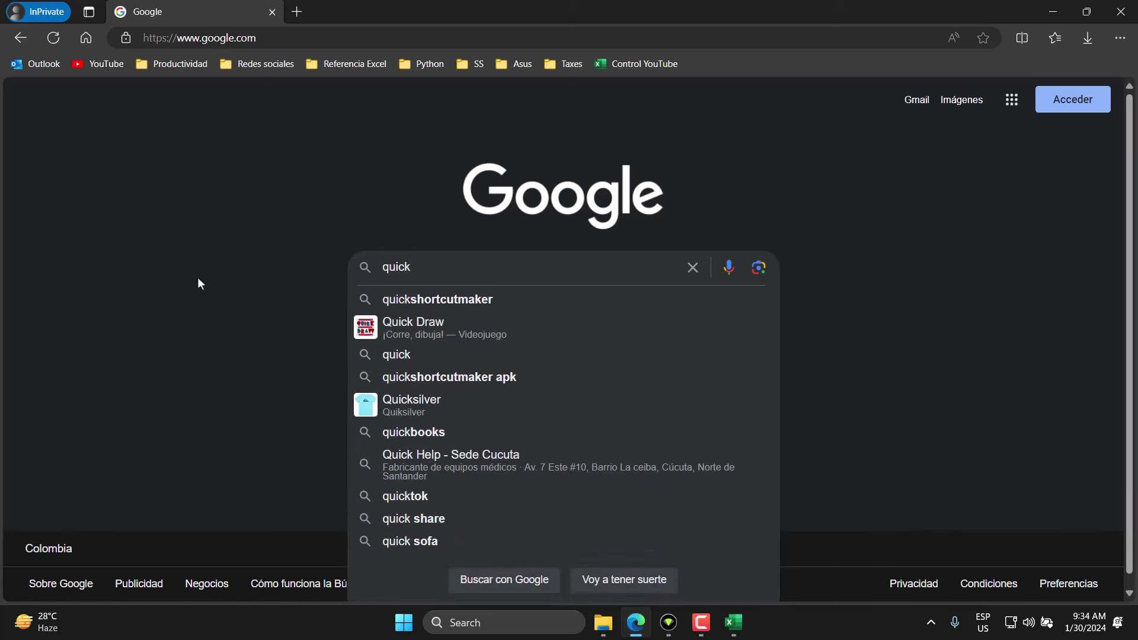
text(chart)
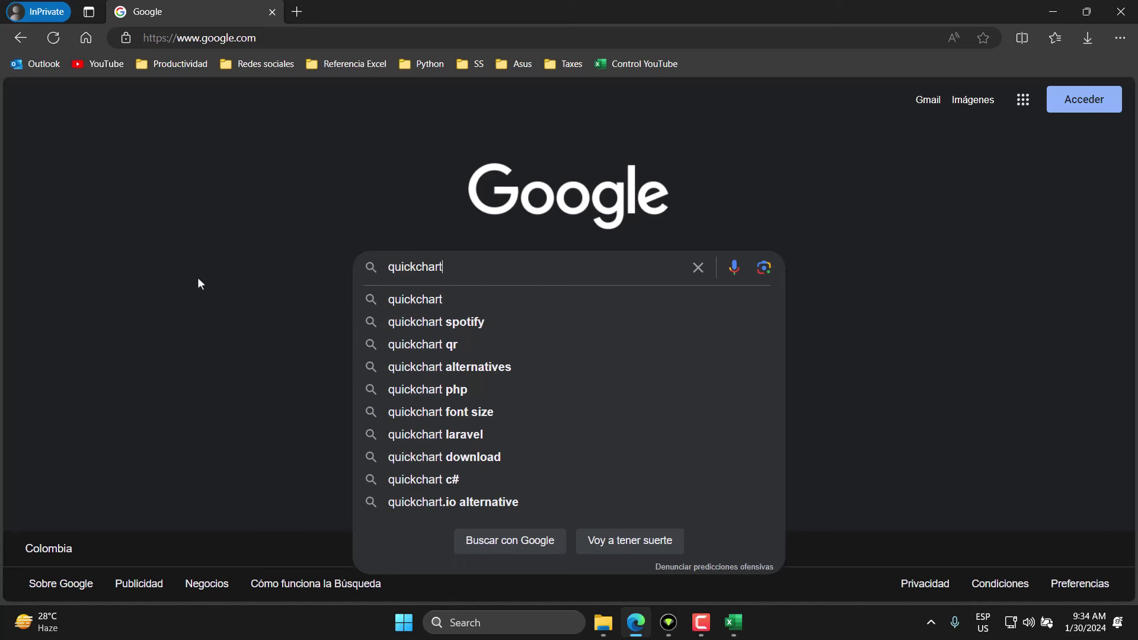
key(Return)
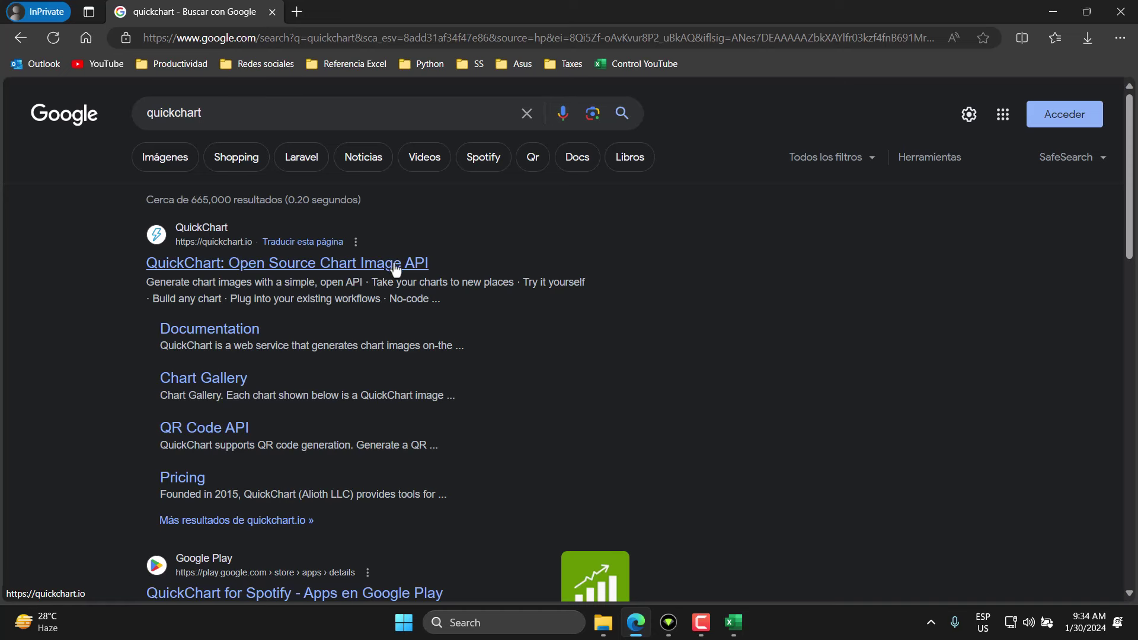
Open quickchart.io from the results, decline translation, and scroll through the home page and back up.
click(210, 263)
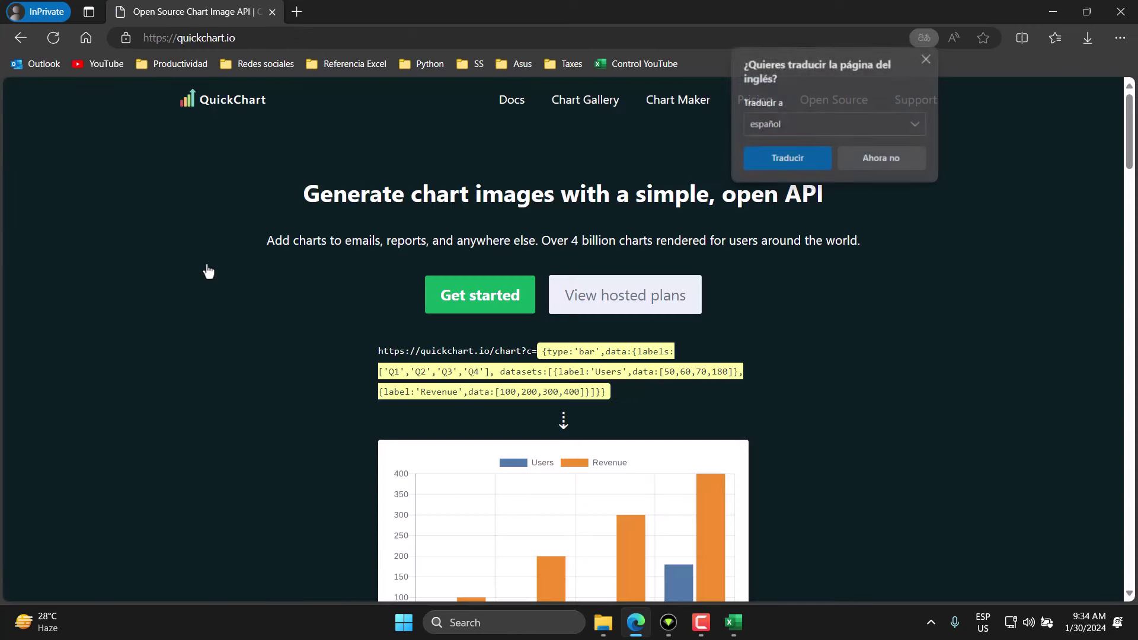
click(924, 60)
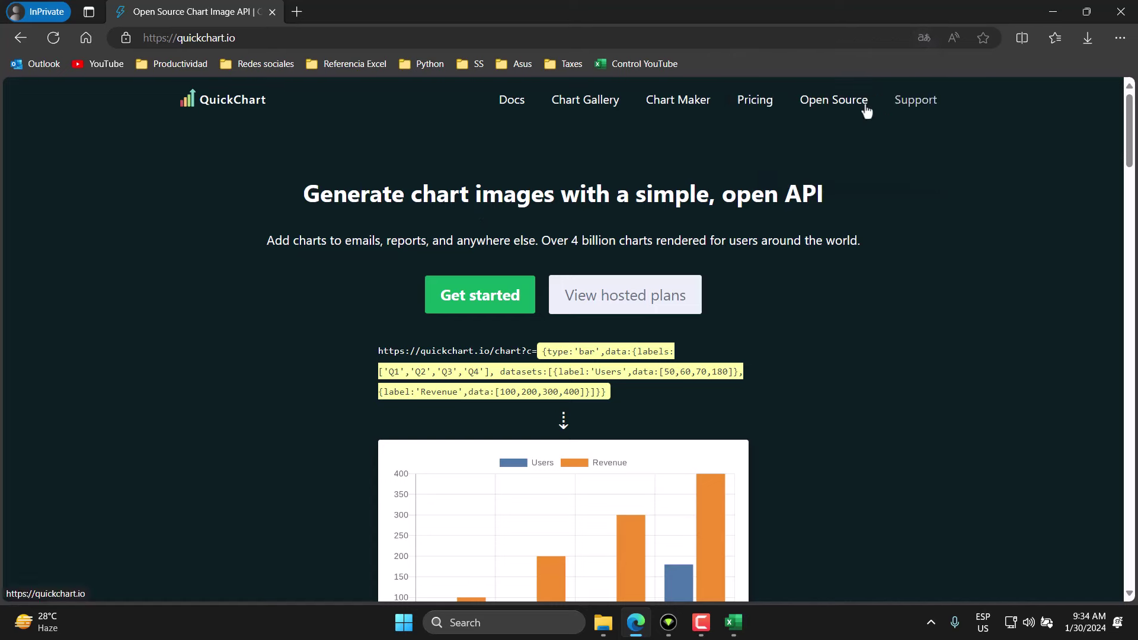
scroll(117, 309, down, 4)
scroll(117, 308, down, 3)
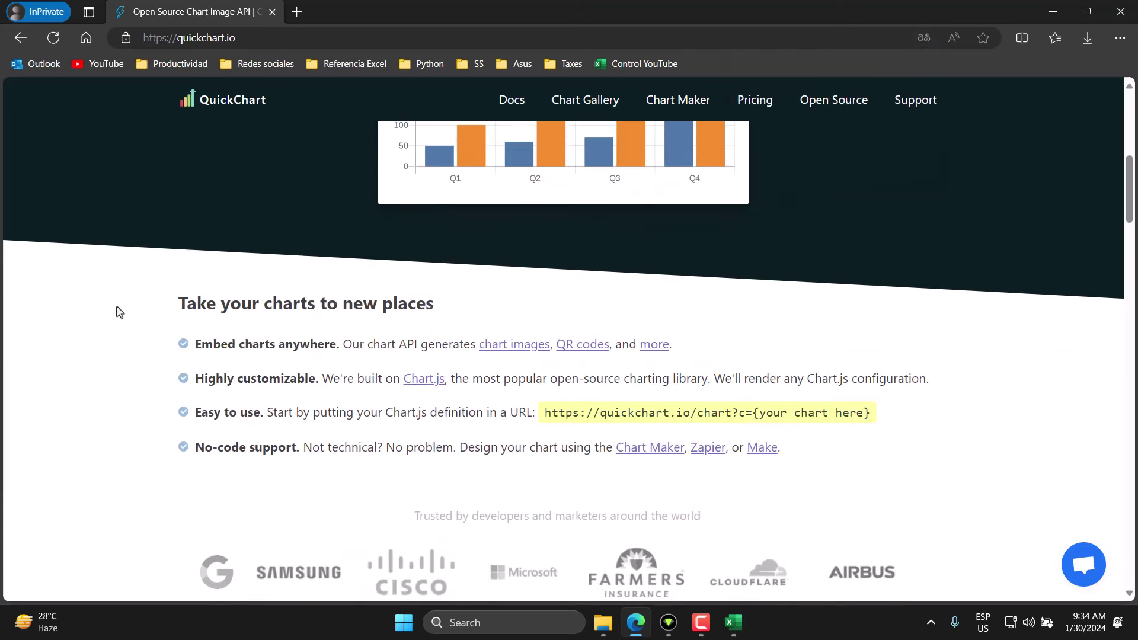
scroll(115, 310, down, 4)
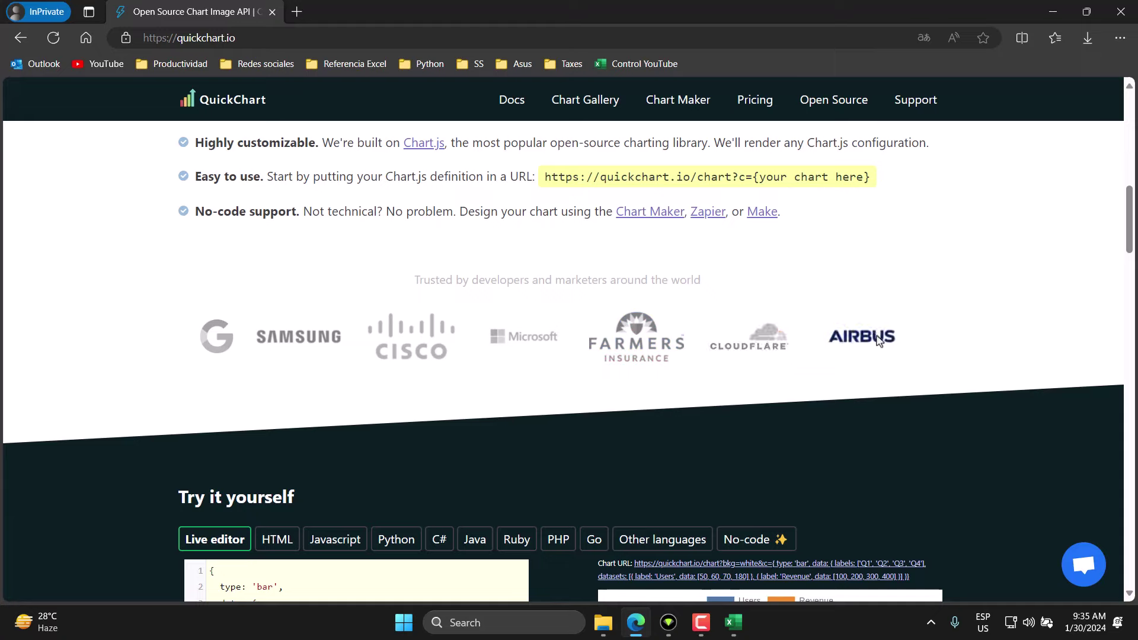
scroll(125, 347, down, 5)
scroll(124, 347, down, 3)
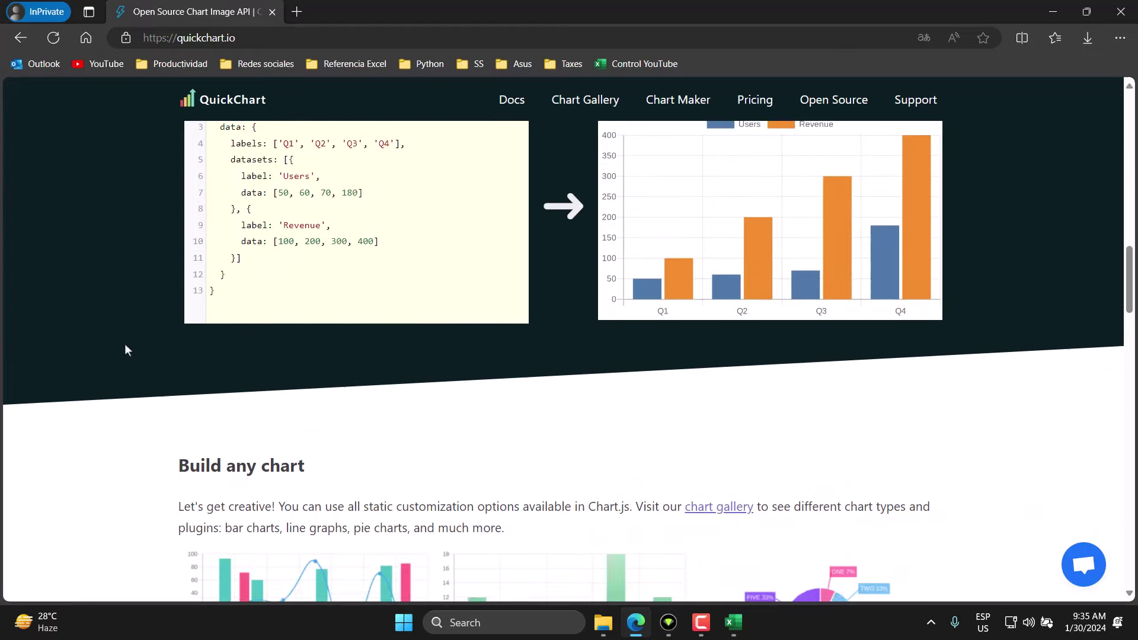
scroll(126, 348, down, 6)
scroll(127, 350, down, 1)
scroll(126, 350, down, 4)
scroll(126, 351, down, 2)
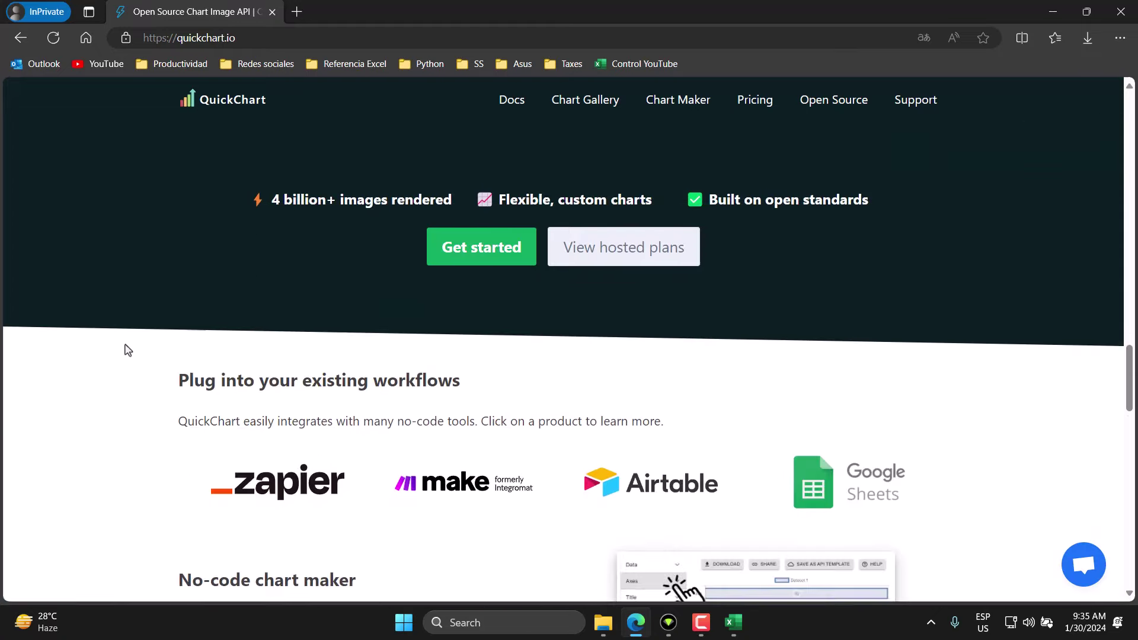
scroll(127, 351, down, 4)
scroll(127, 350, down, 3)
scroll(126, 351, down, 5)
scroll(127, 350, down, 3)
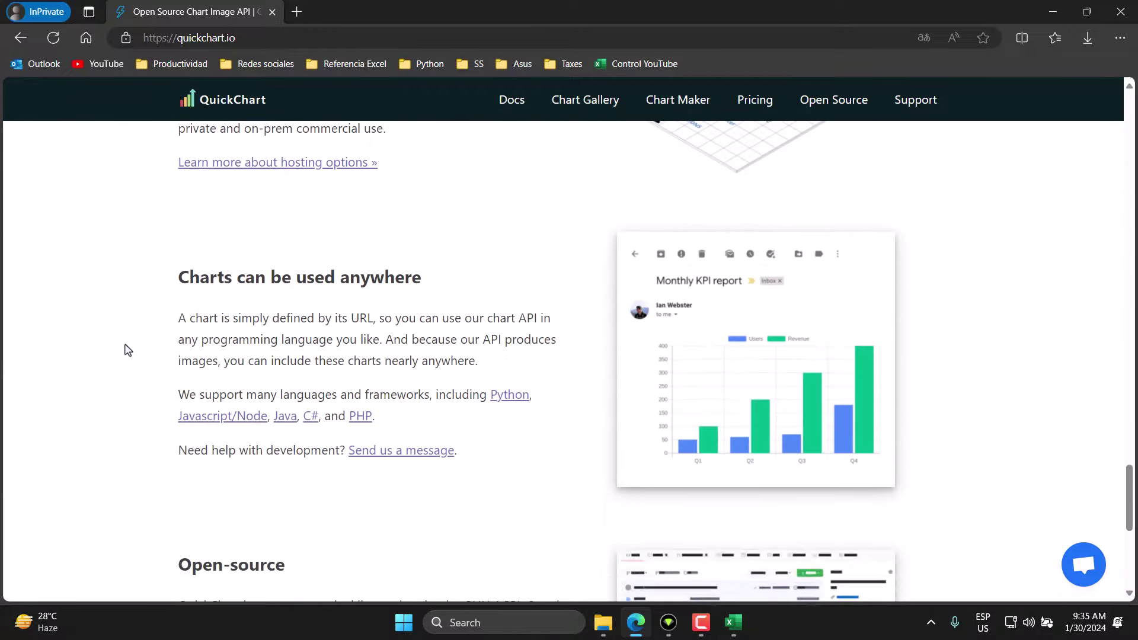
scroll(127, 350, down, 4)
scroll(127, 350, down, 1)
scroll(127, 350, down, 2)
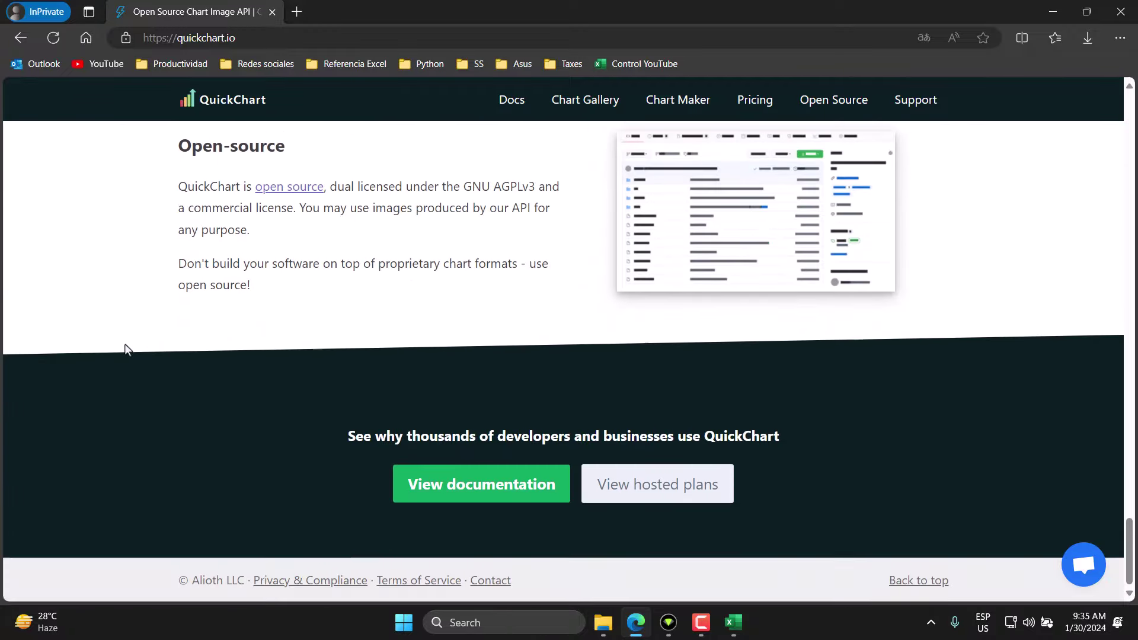
scroll(127, 350, up, 3)
scroll(126, 350, up, 6)
scroll(126, 349, up, 4)
scroll(126, 350, up, 4)
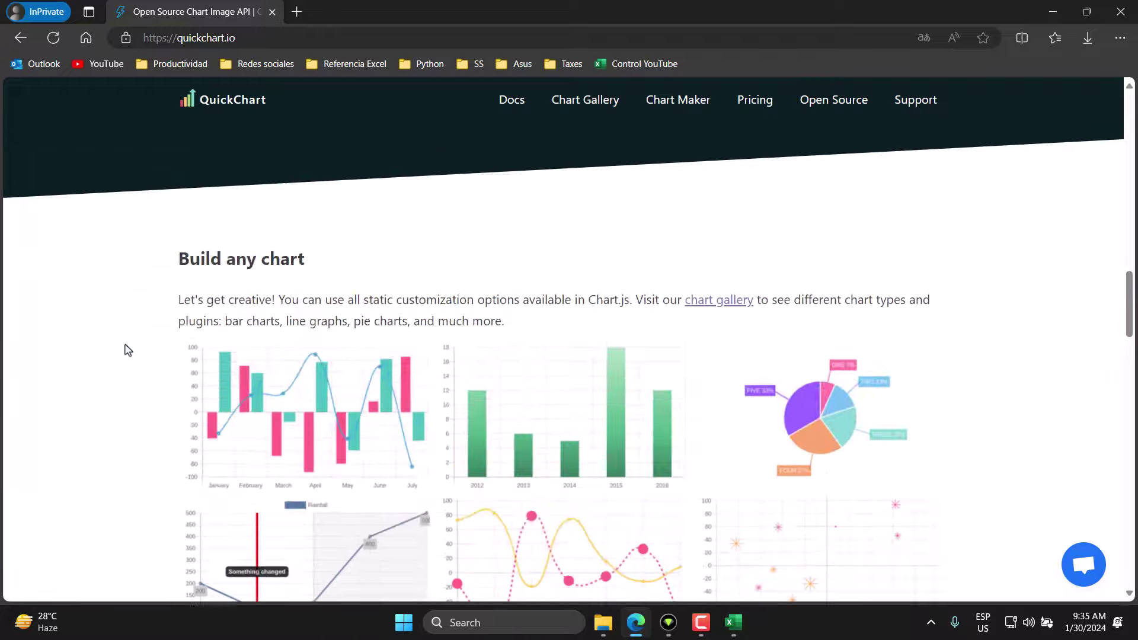
scroll(126, 350, up, 4)
scroll(126, 350, up, 5)
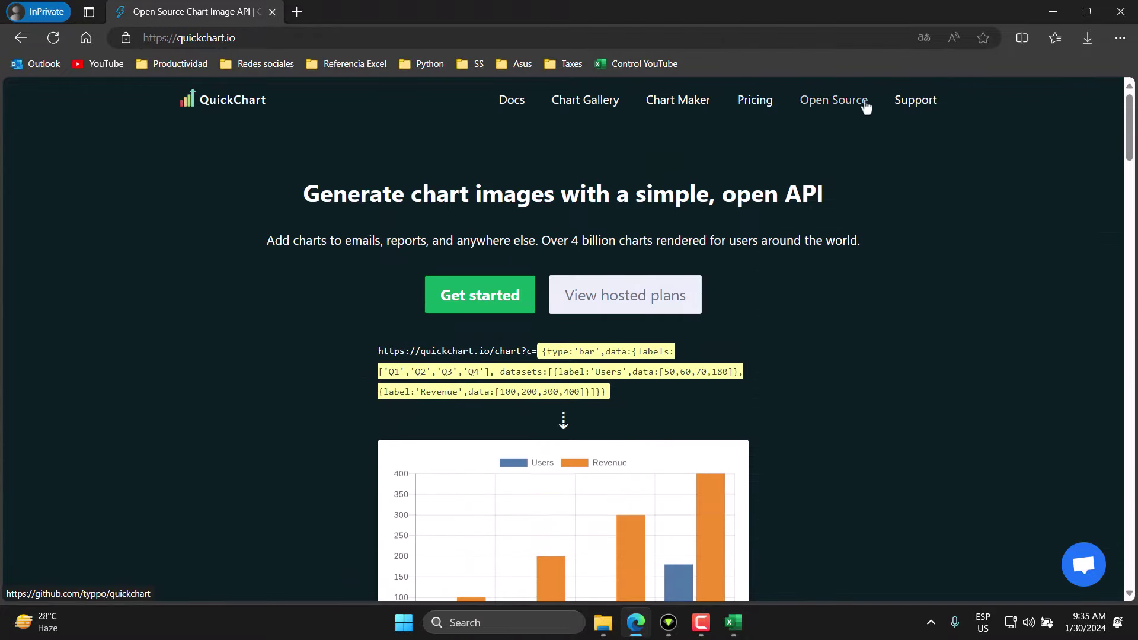
Navigate from Chart Gallery's More types to the QR Codes API documentation.
click(592, 111)
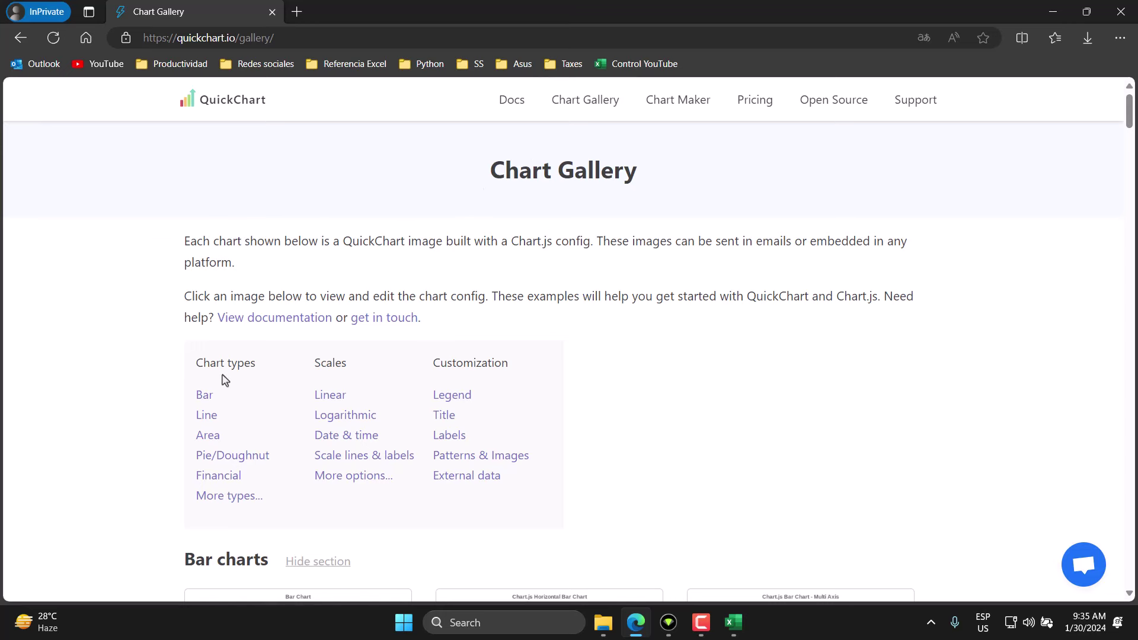
click(233, 500)
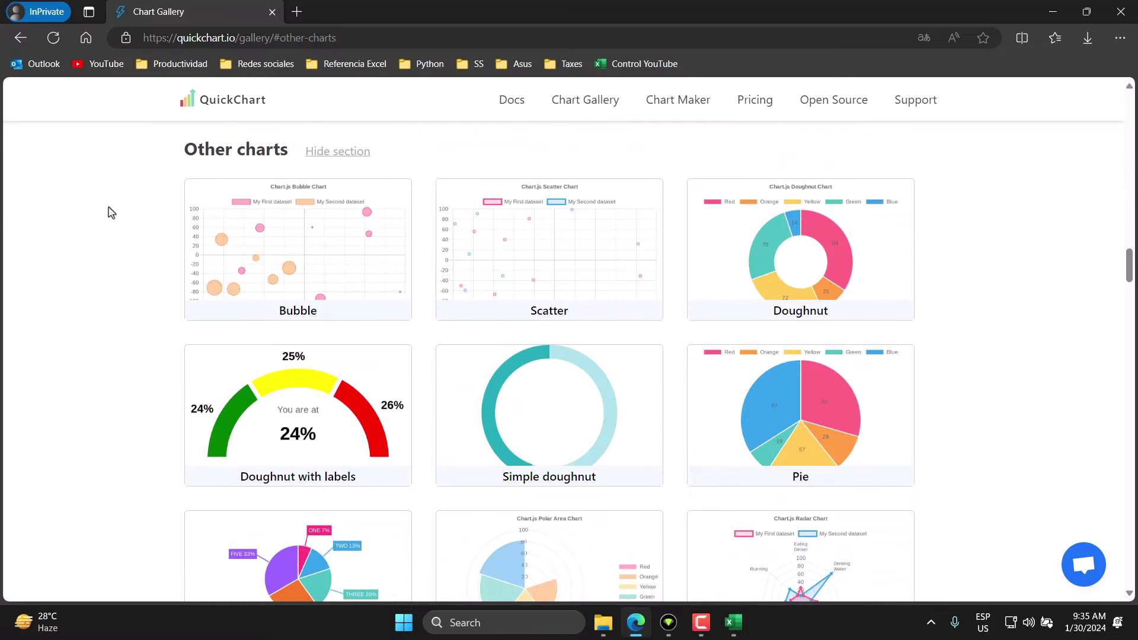
scroll(111, 212, down, 4)
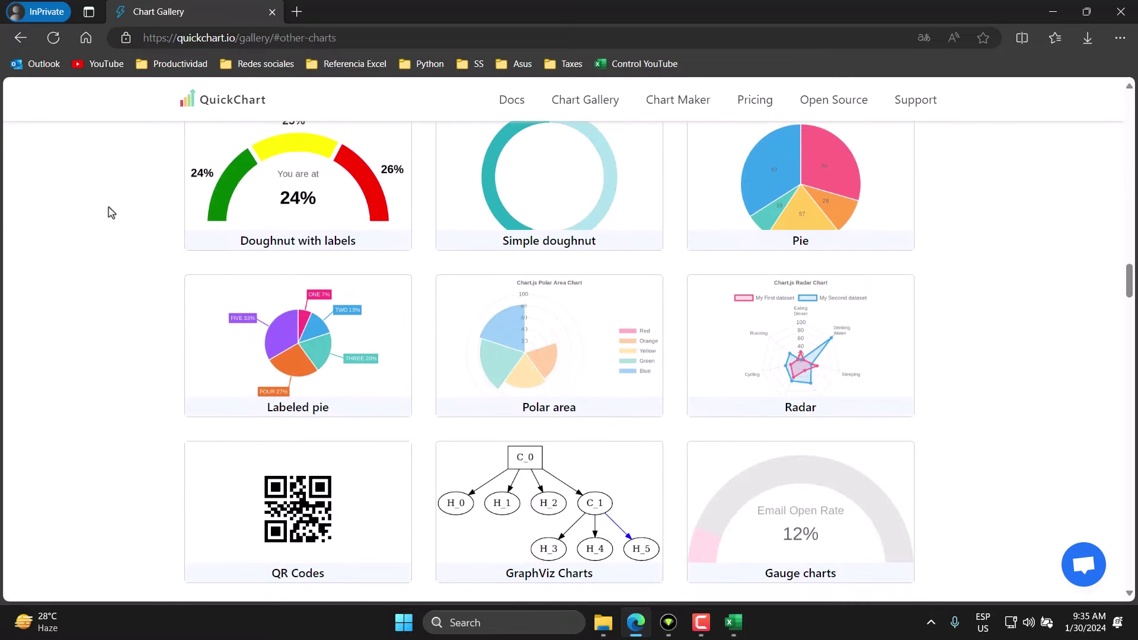
scroll(111, 212, down, 2)
scroll(111, 212, down, 2)
scroll(111, 212, down, 1)
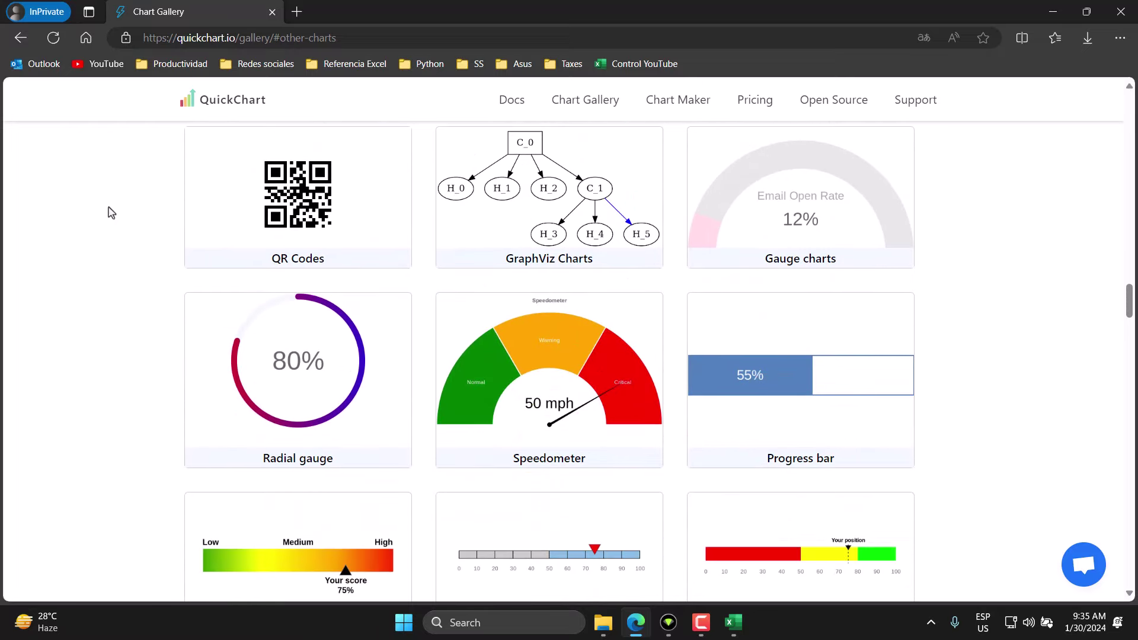
click(281, 216)
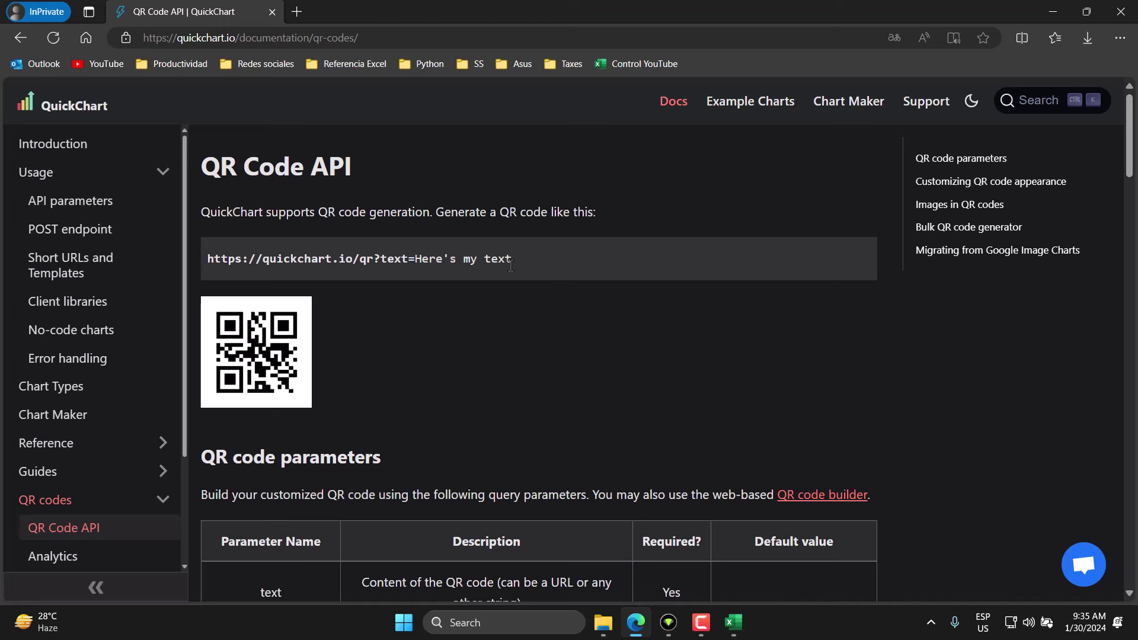
drag(511, 266, 206, 264)
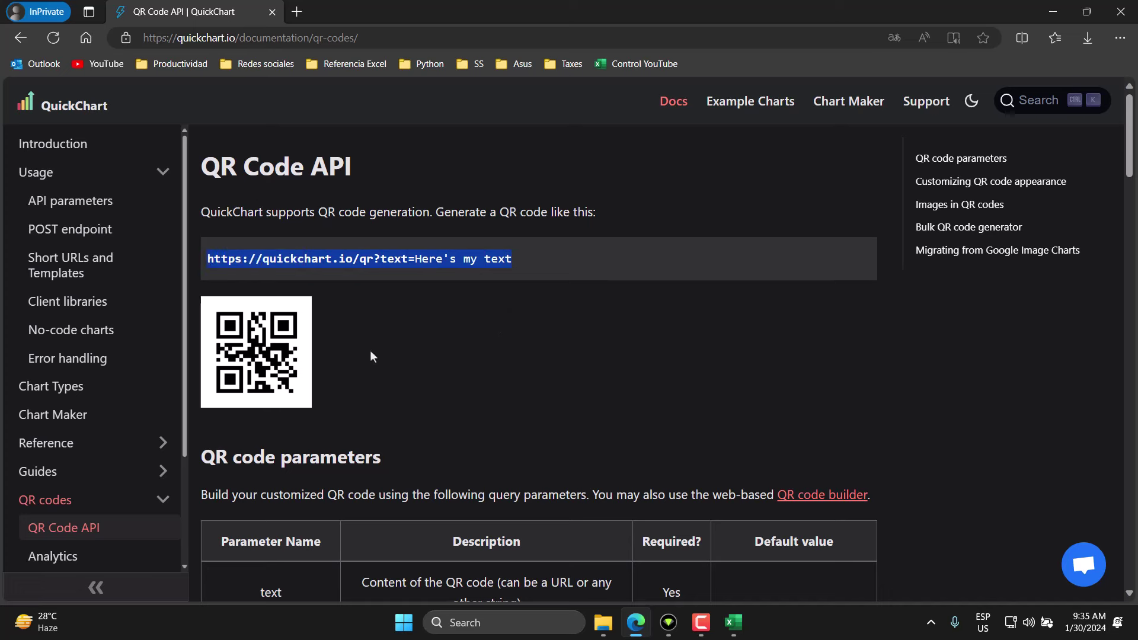
click(514, 261)
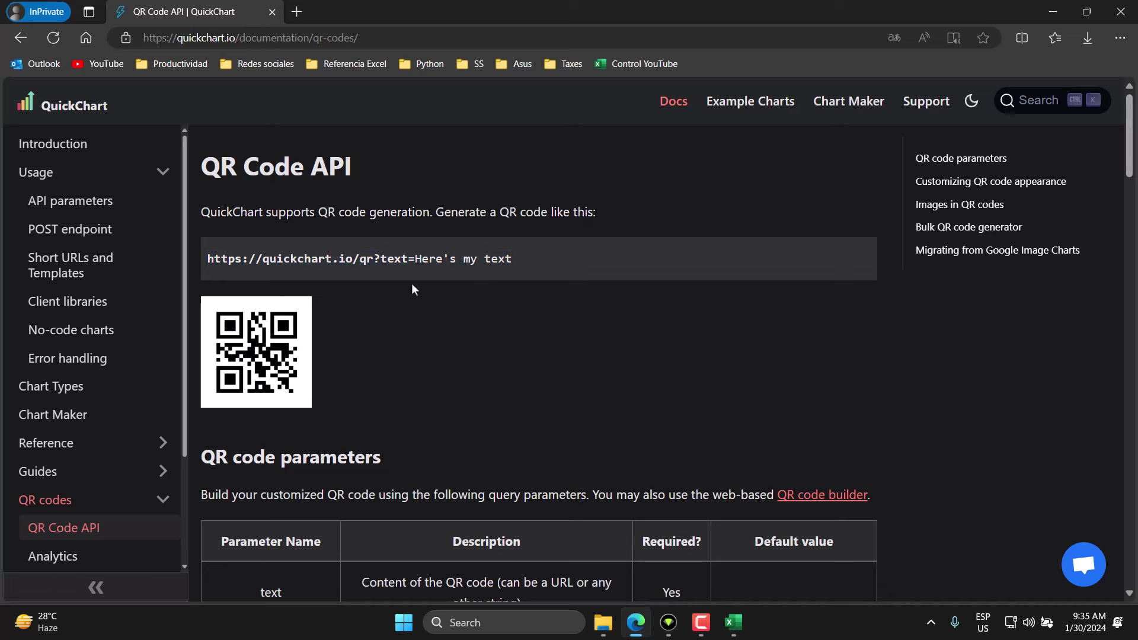
double_click(376, 260)
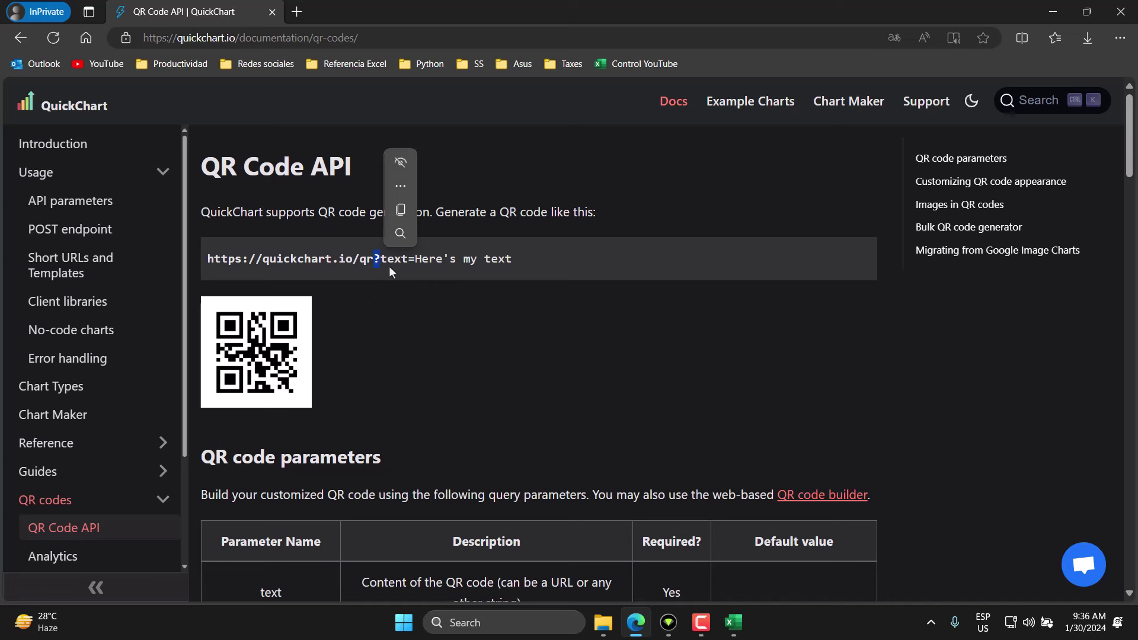
click(512, 259)
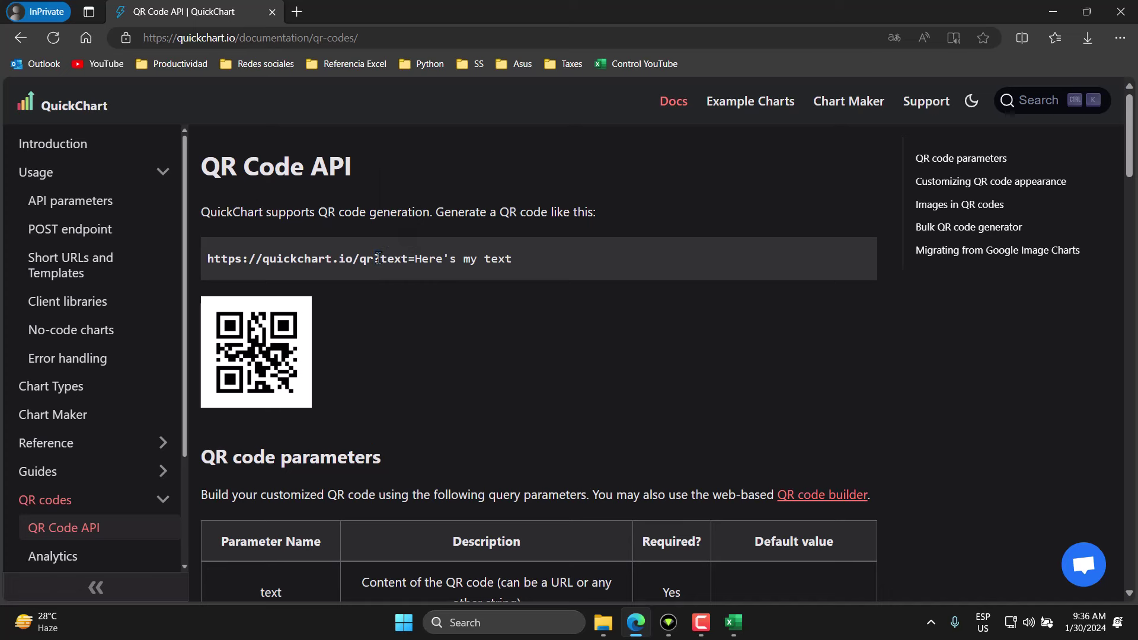
drag(378, 259, 207, 263)
key(ctrl+c)
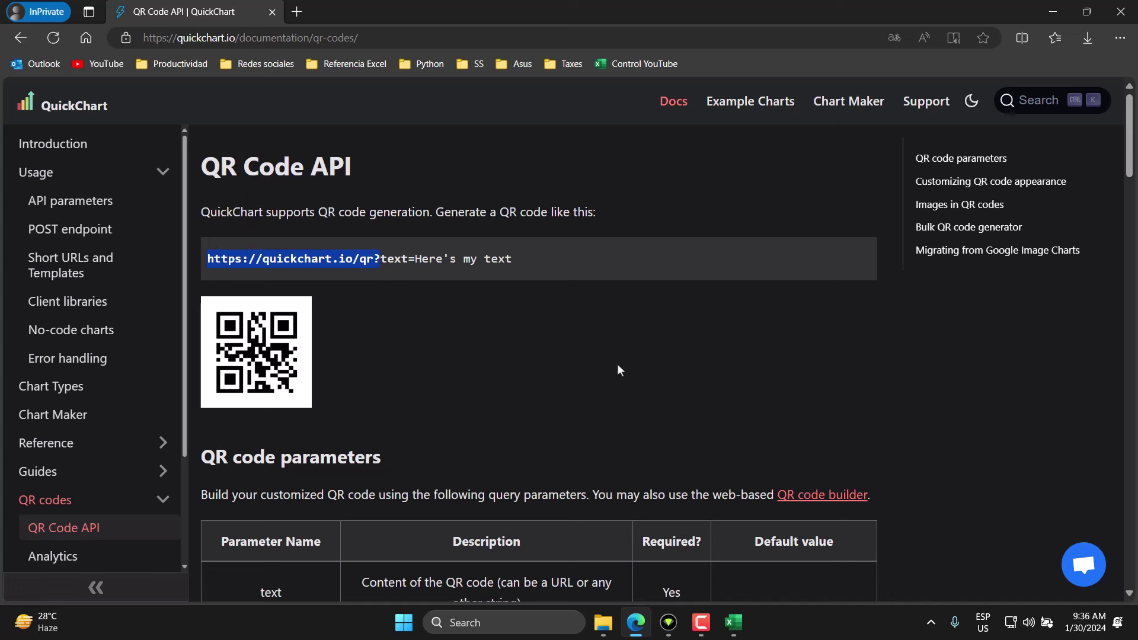
click(733, 623)
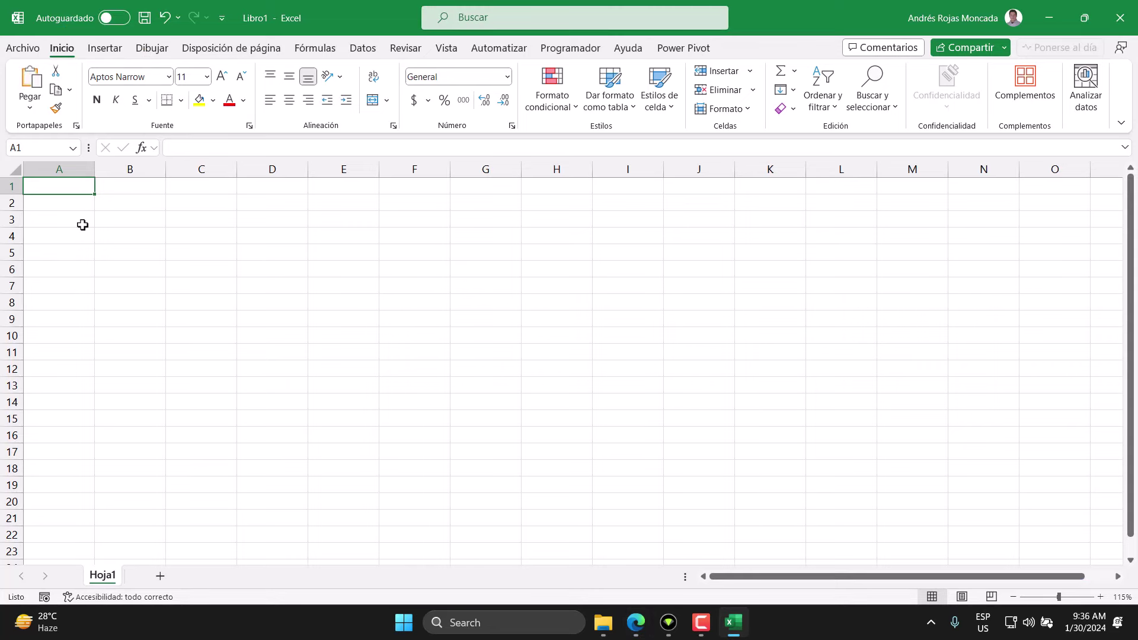
text(URL )
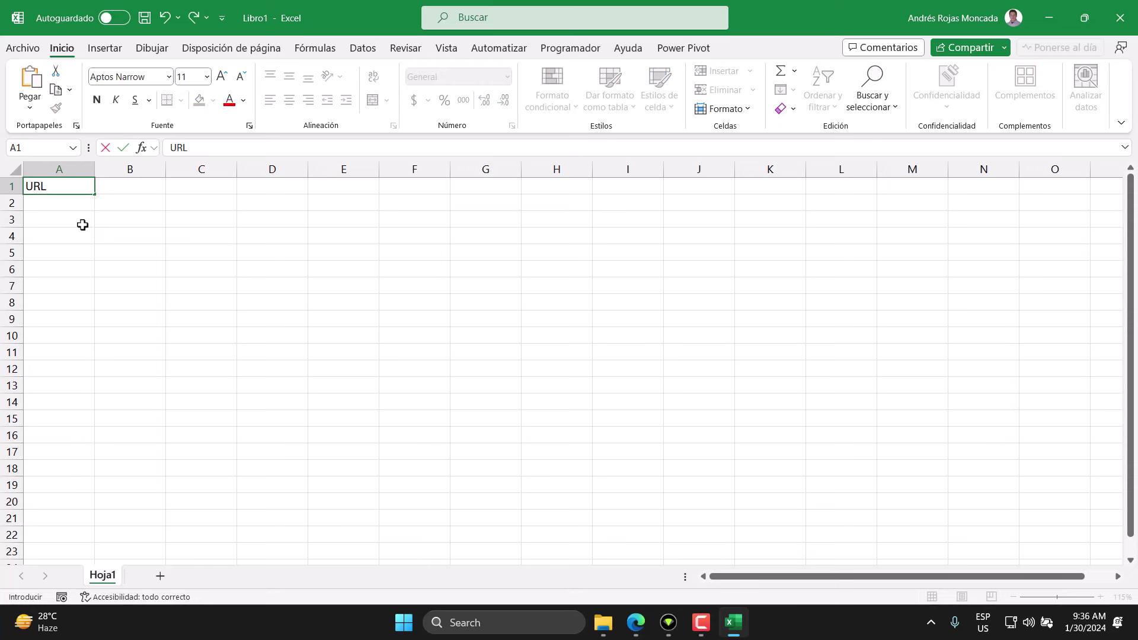
text(Base)
key(Tab)
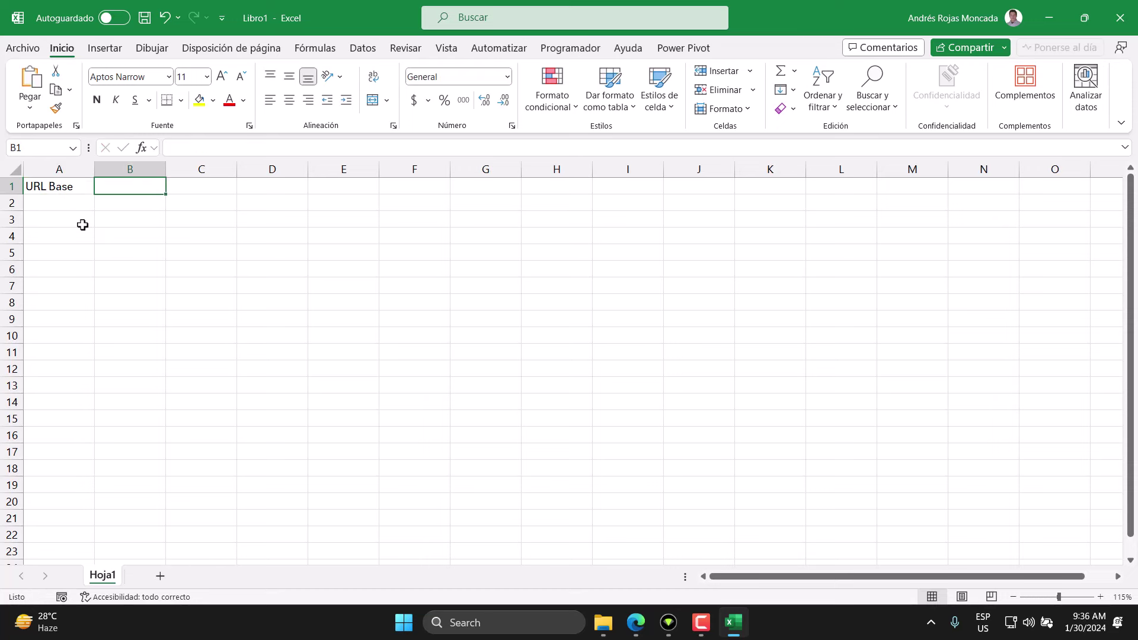
text(=)
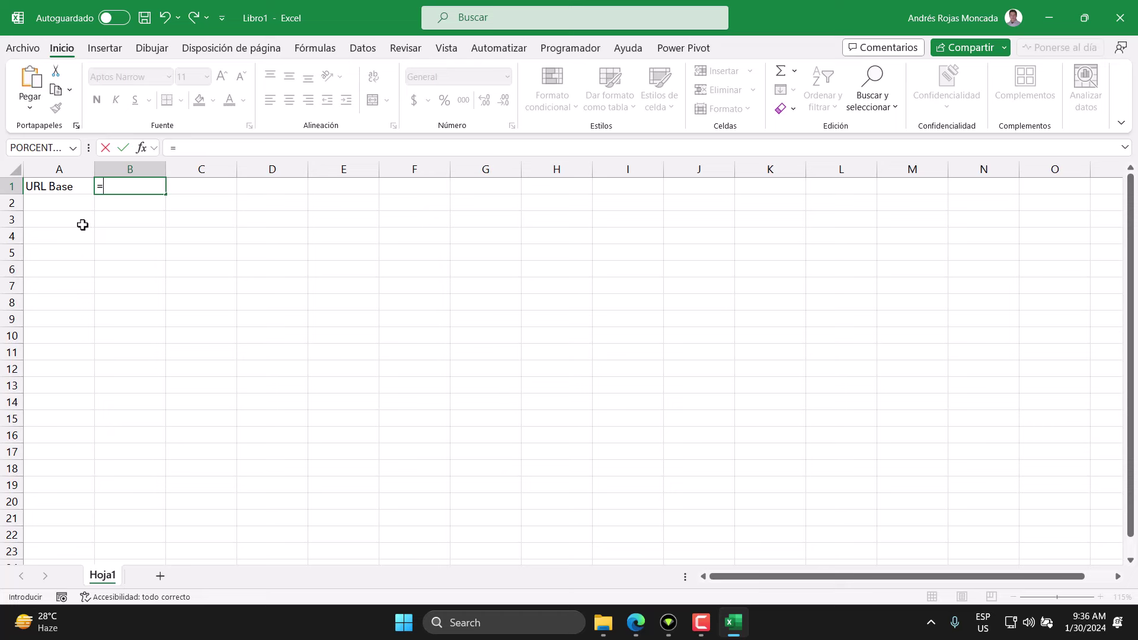
text("")
click(104, 186)
key(ctrl+v)
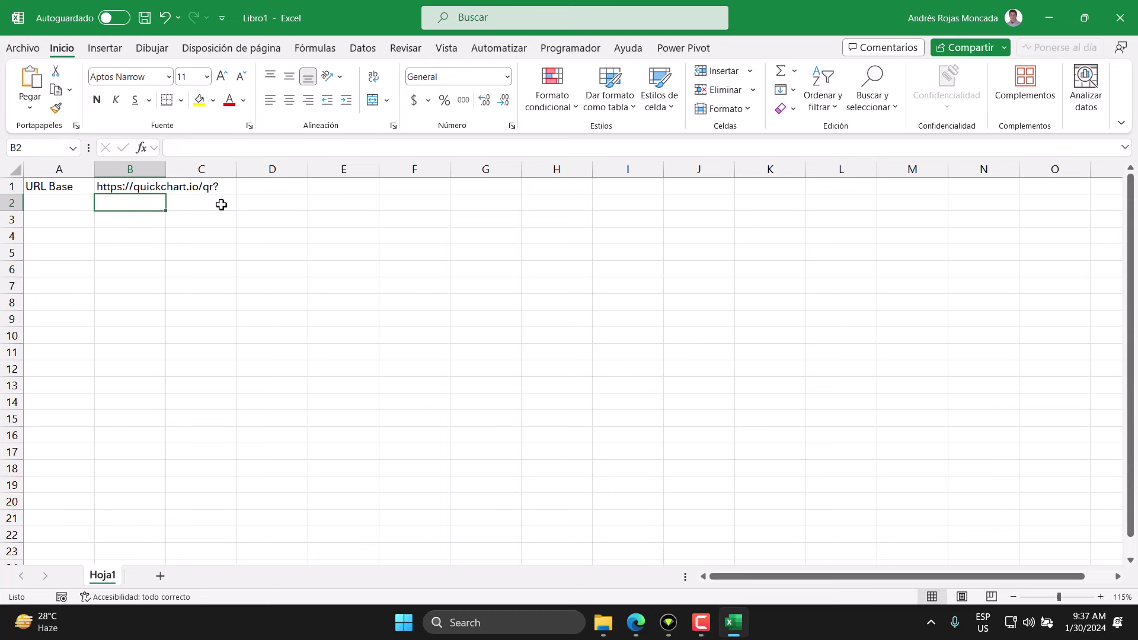
Fill B1 light green and give A1 a dark navy fill with bold white text.
click(159, 187)
click(214, 103)
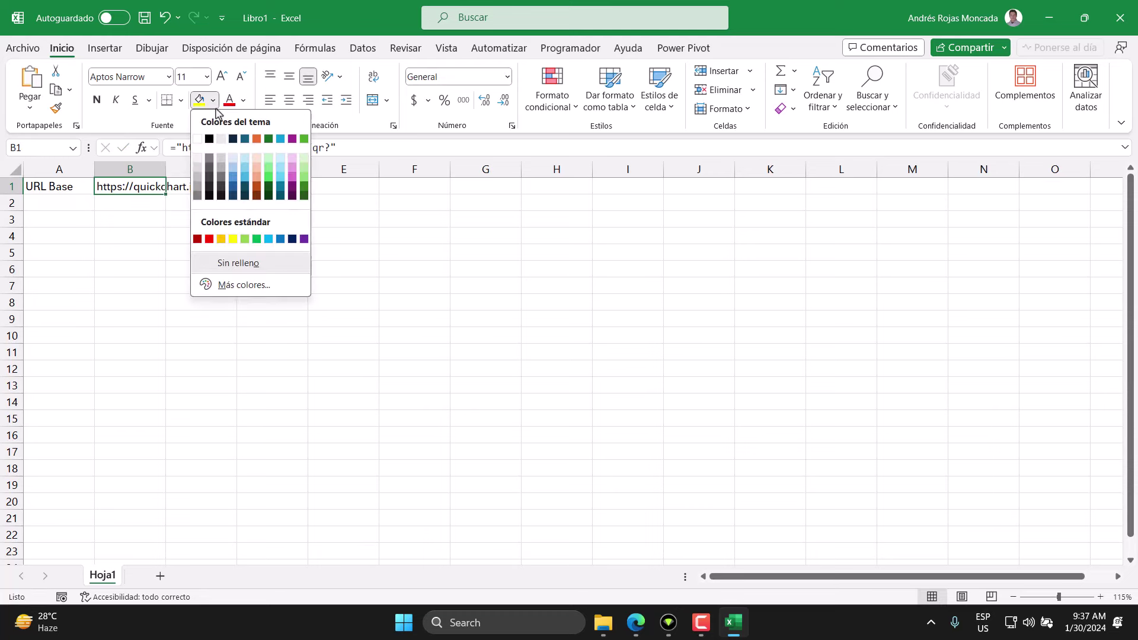
click(268, 158)
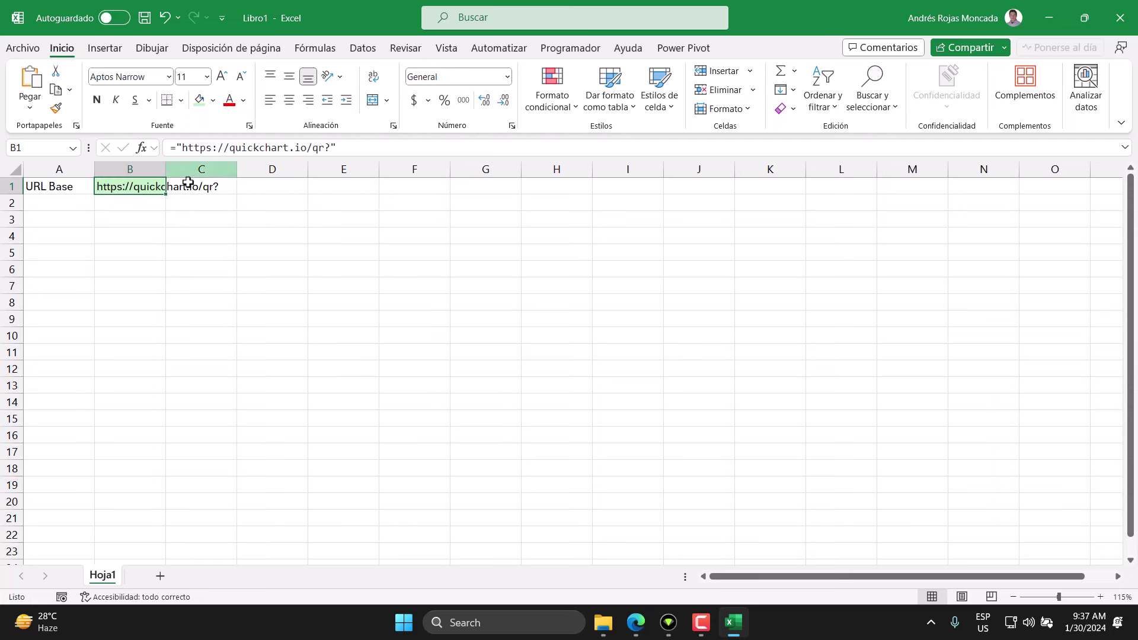
click(52, 187)
click(213, 100)
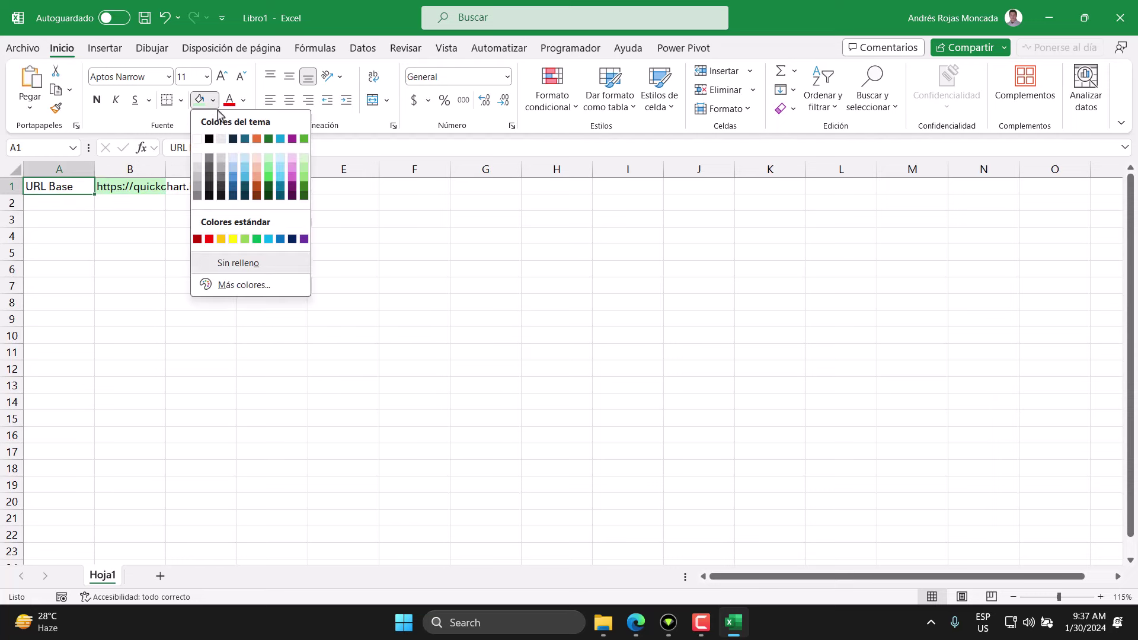
click(233, 138)
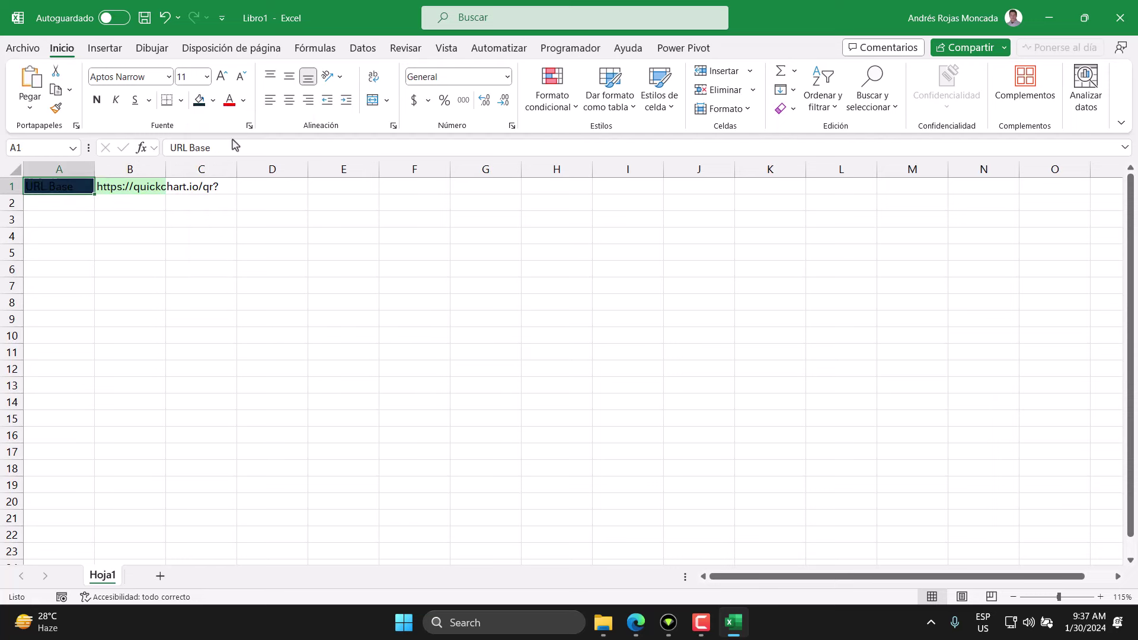
click(98, 100)
click(243, 101)
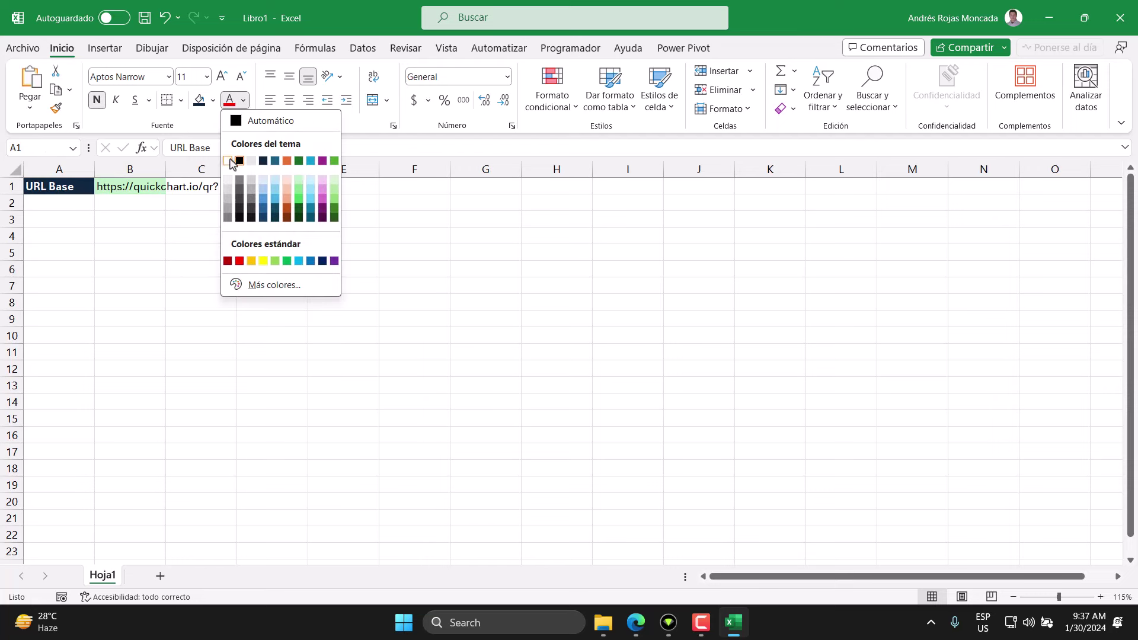
click(229, 161)
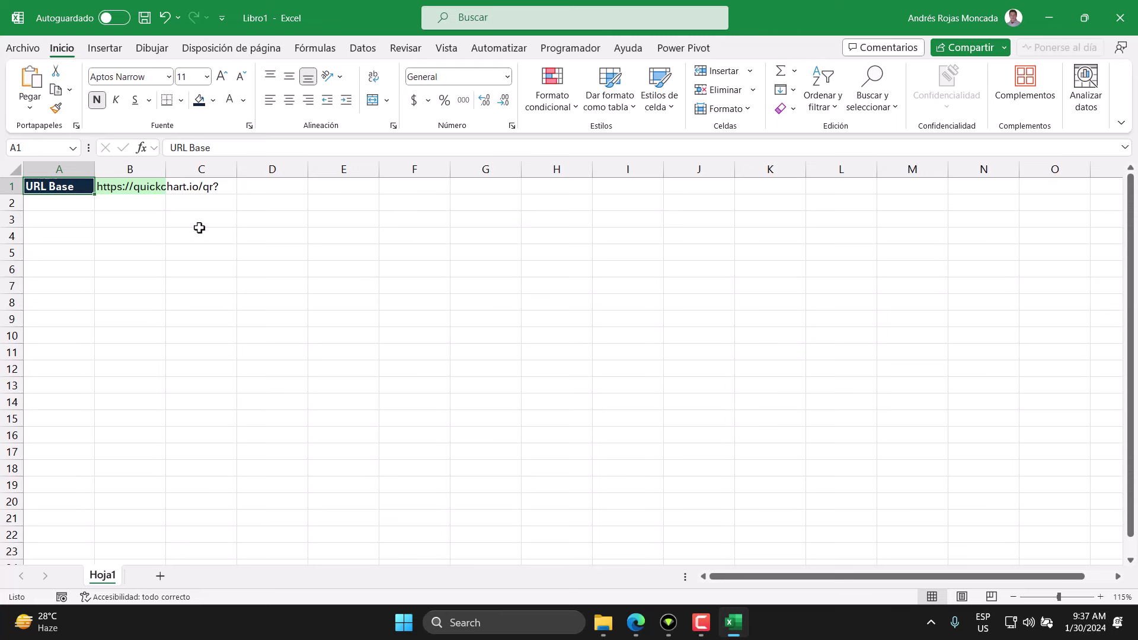
Widen column B to about 201 pixels so the base URL fits.
double_click(166, 168)
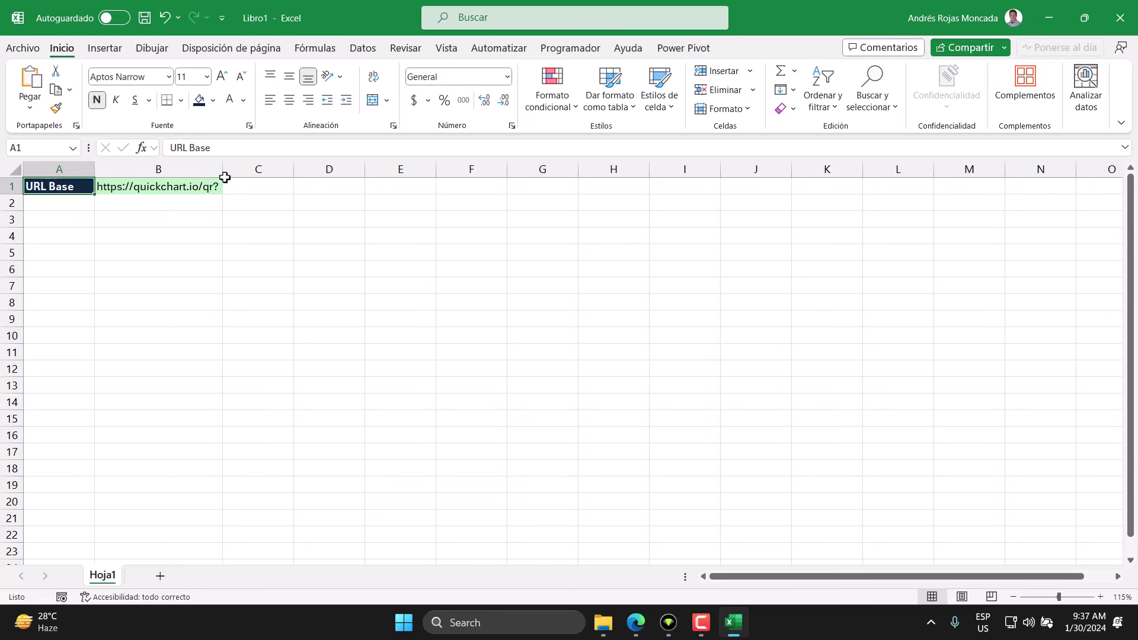
drag(223, 170, 229, 172)
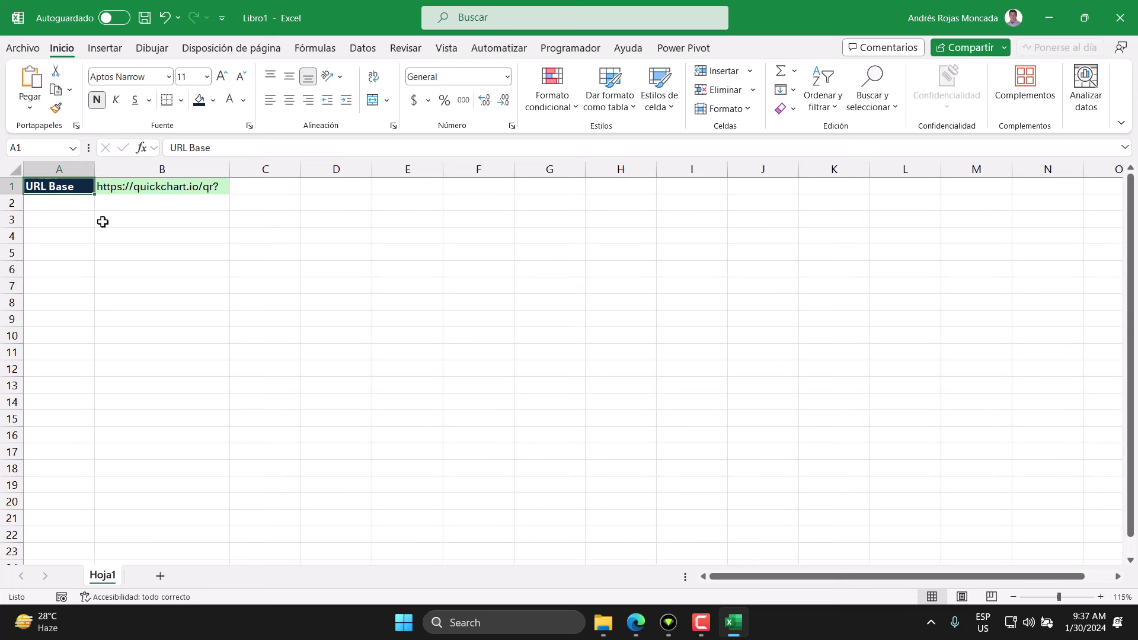
click(64, 220)
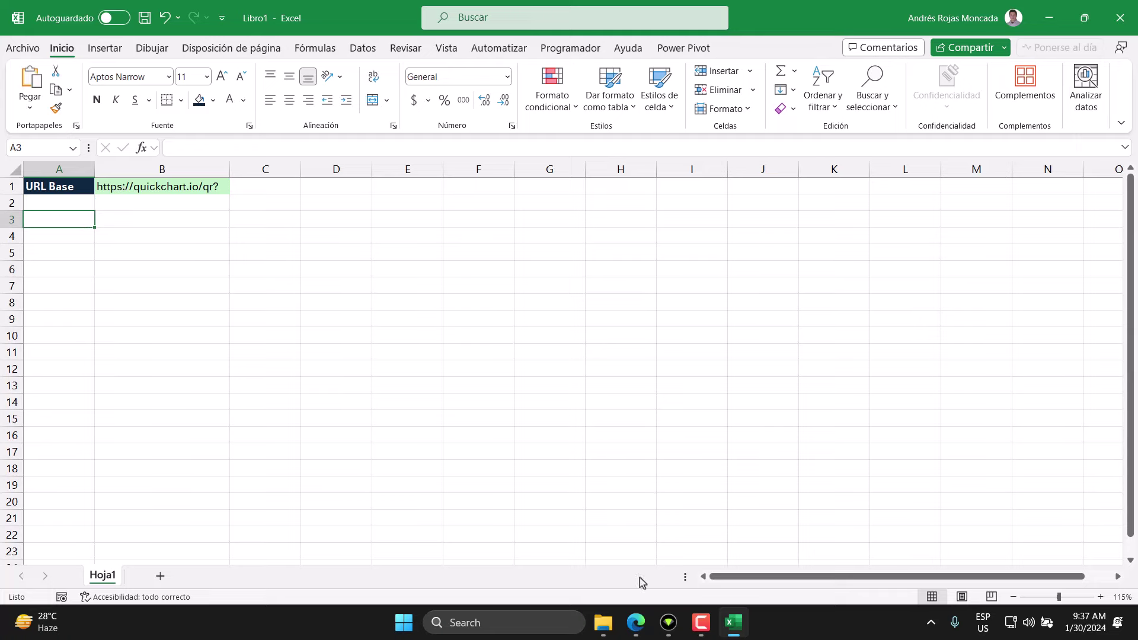
In Edge, scroll to the QR parameters table and highlight the required text parameter.
click(636, 622)
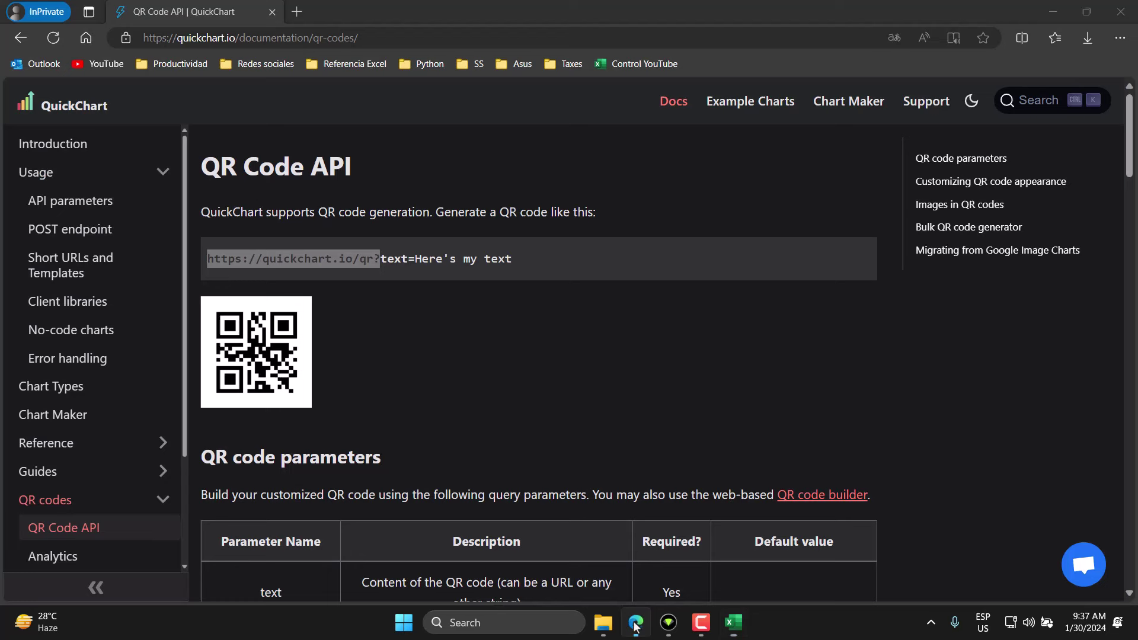
click(455, 377)
scroll(455, 377, down, 3)
scroll(455, 378, down, 3)
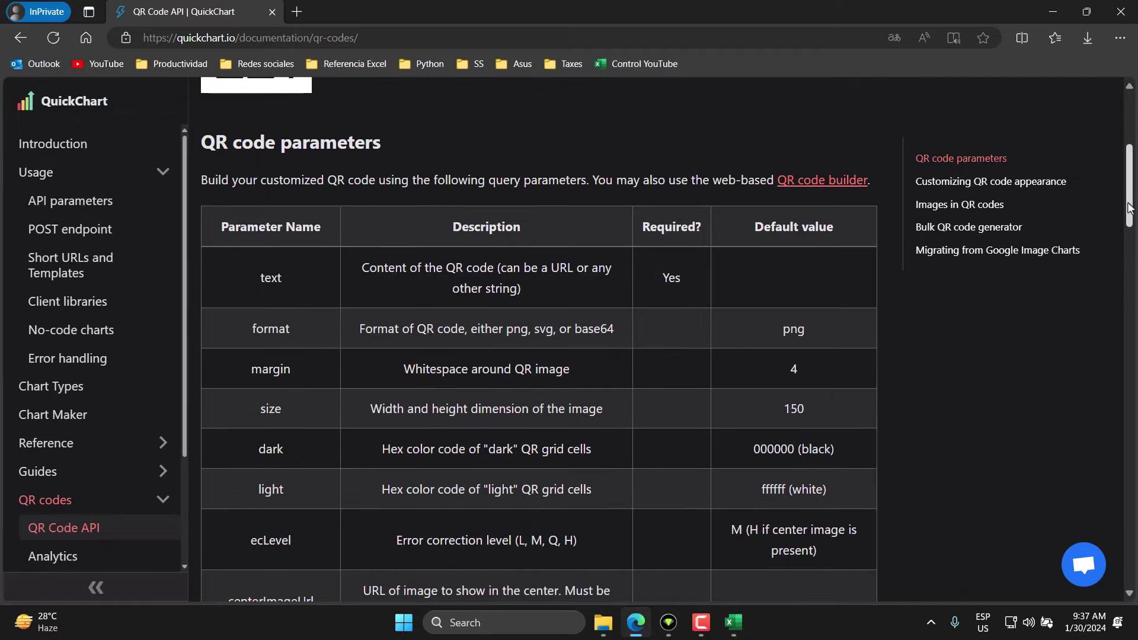
drag(1130, 206, 1130, 213)
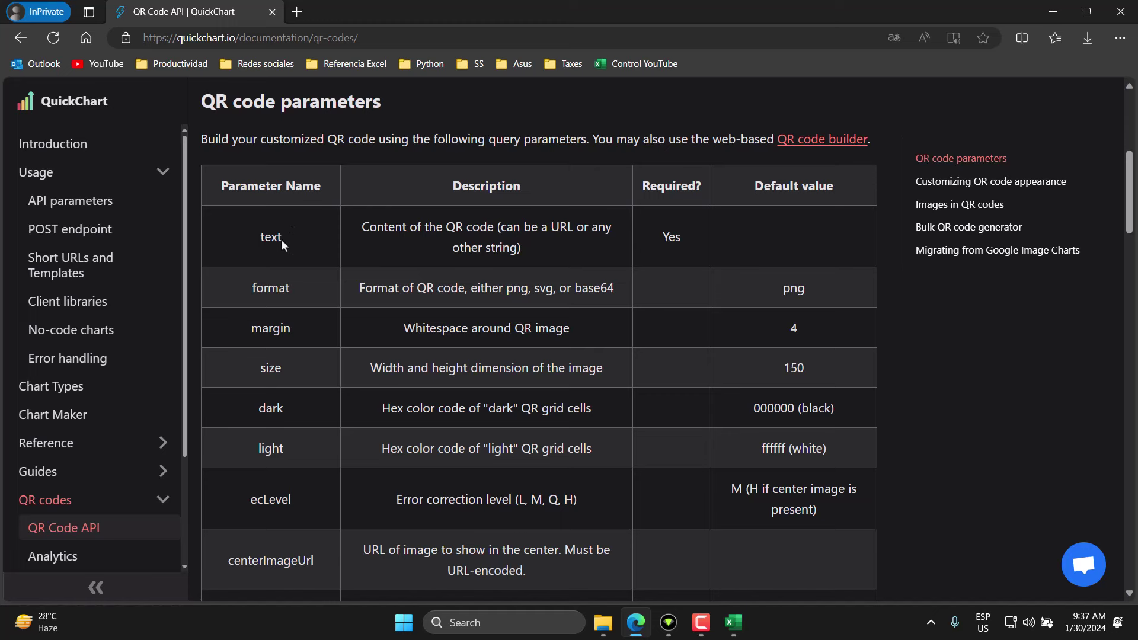
drag(281, 240, 261, 237)
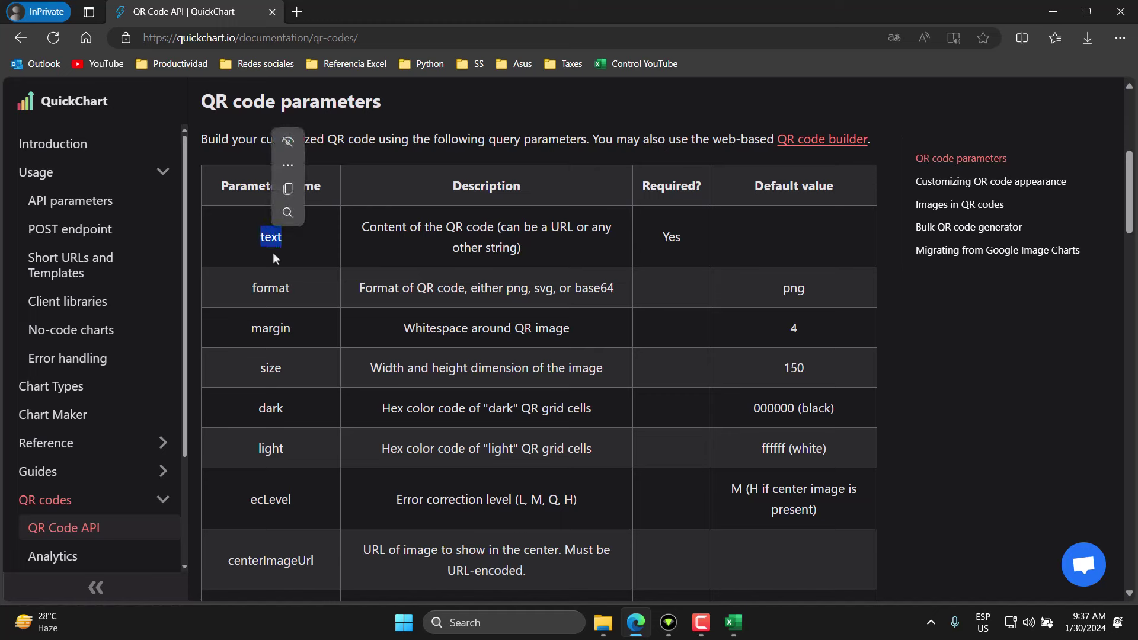
key(ctrl+c)
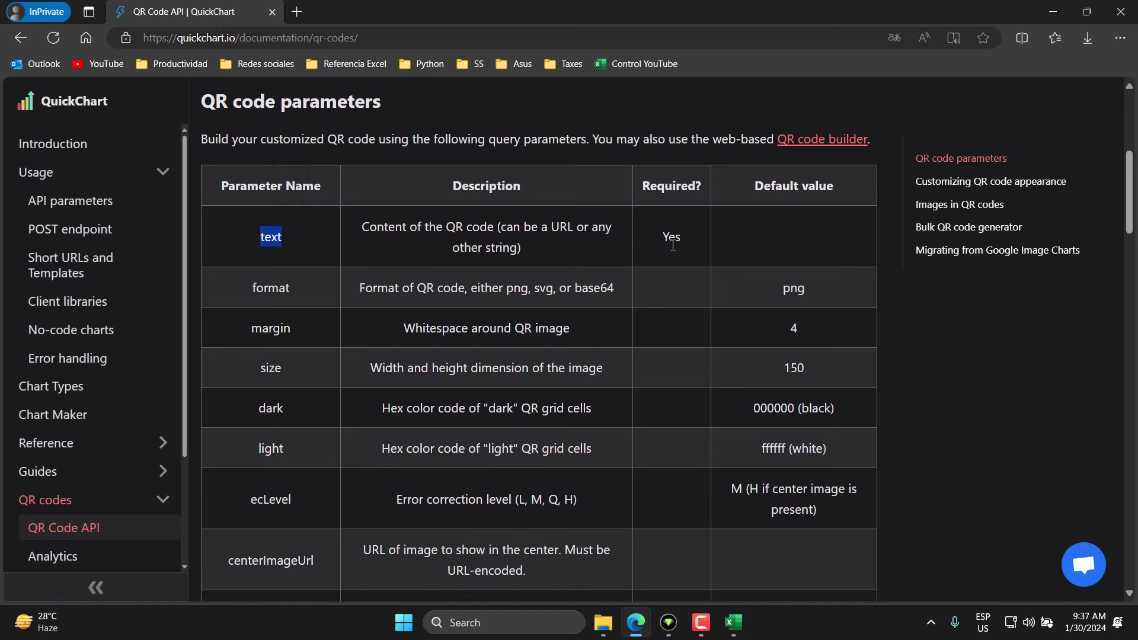
drag(682, 239, 660, 239)
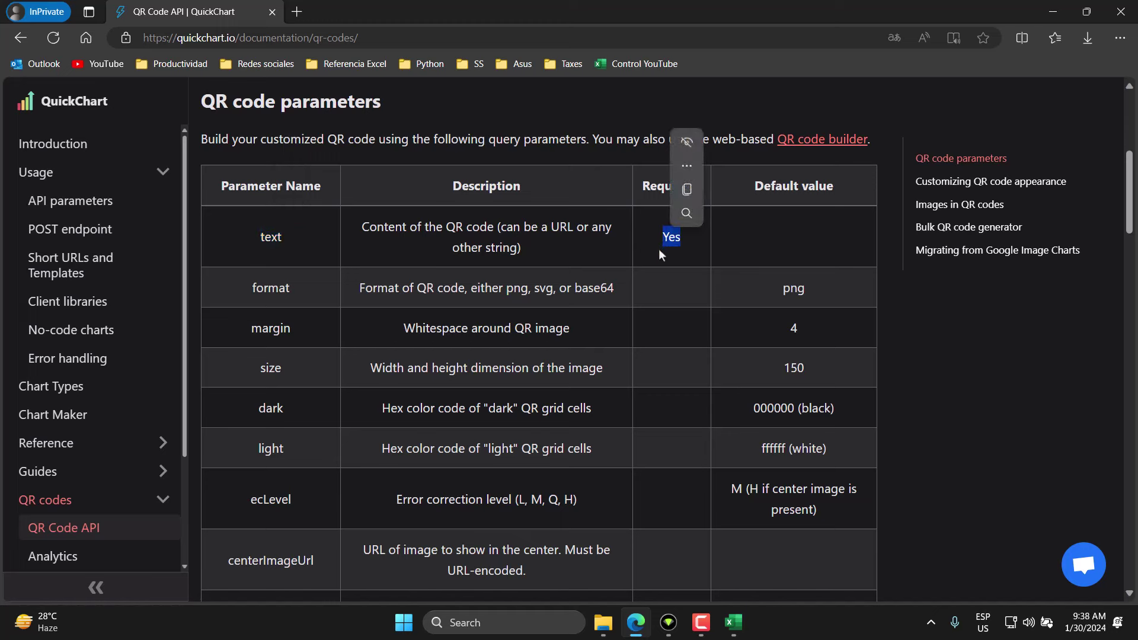
key(ctrl+c)
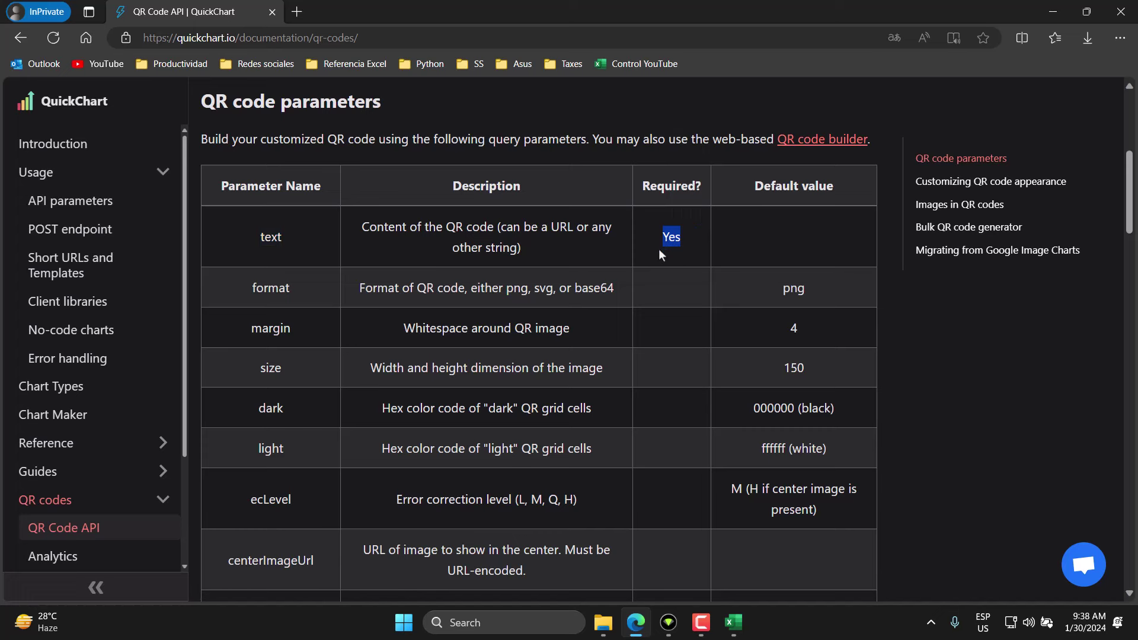
click(383, 243)
Scroll to the customised example QR URL and highlight its text parameter value.
scroll(307, 497, down, 3)
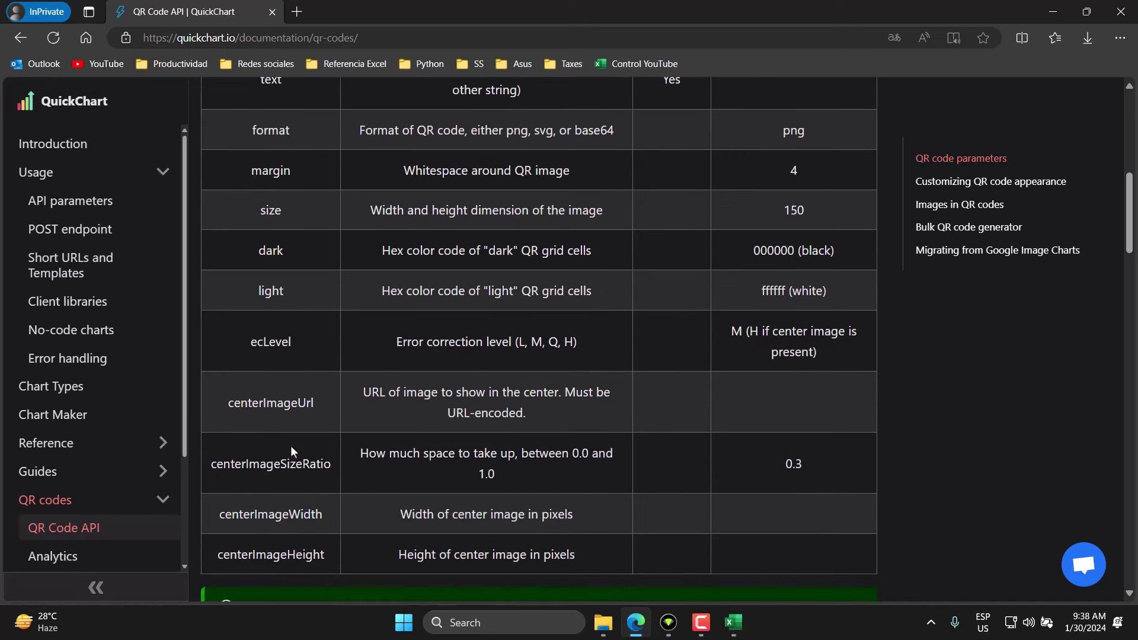
scroll(298, 509, down, 1)
scroll(299, 509, down, 5)
scroll(301, 507, down, 2)
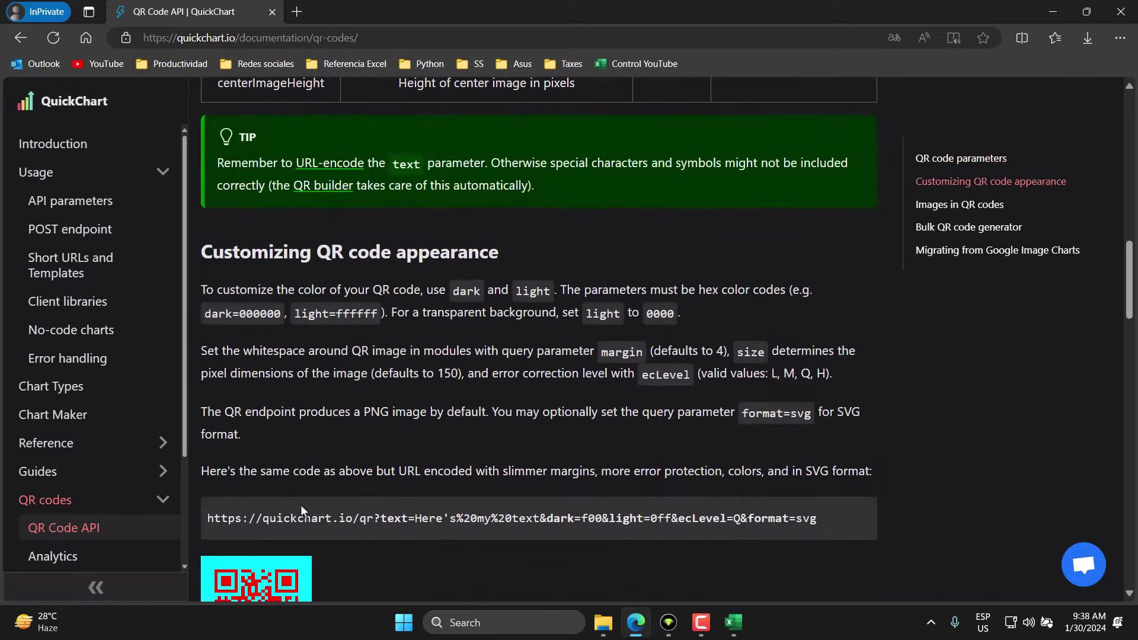
scroll(301, 507, down, 3)
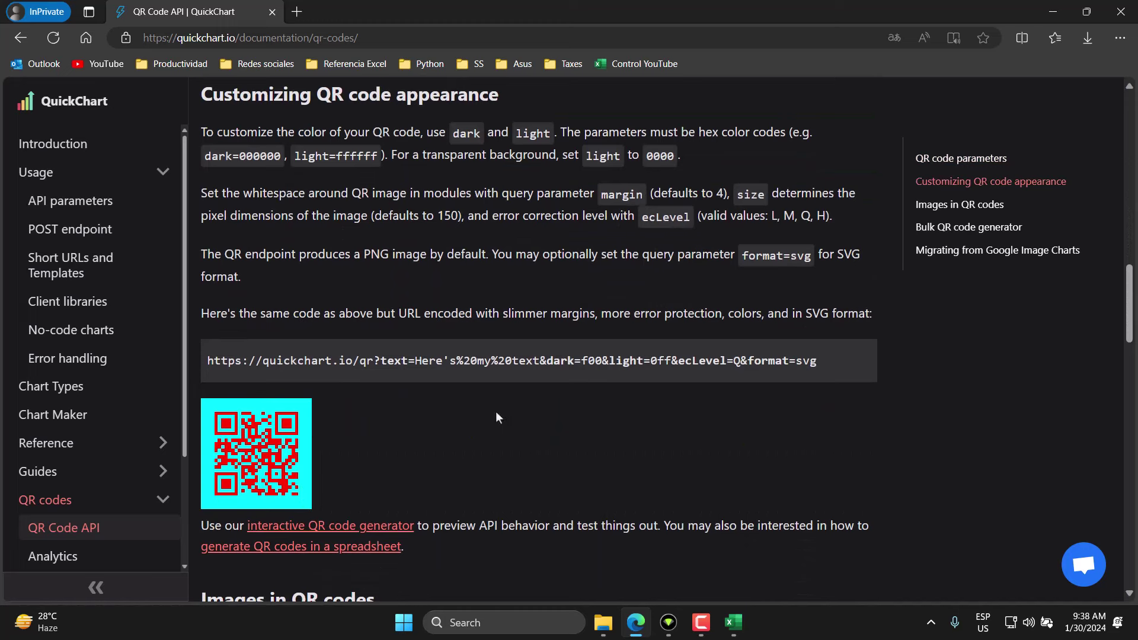
drag(824, 361, 206, 361)
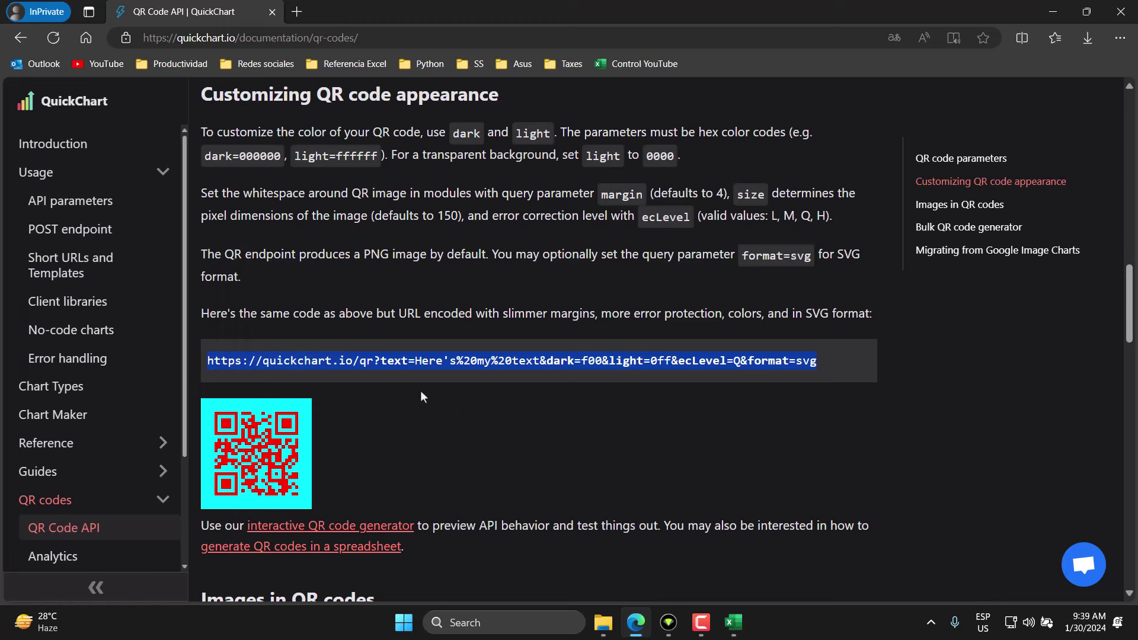
drag(407, 367, 377, 365)
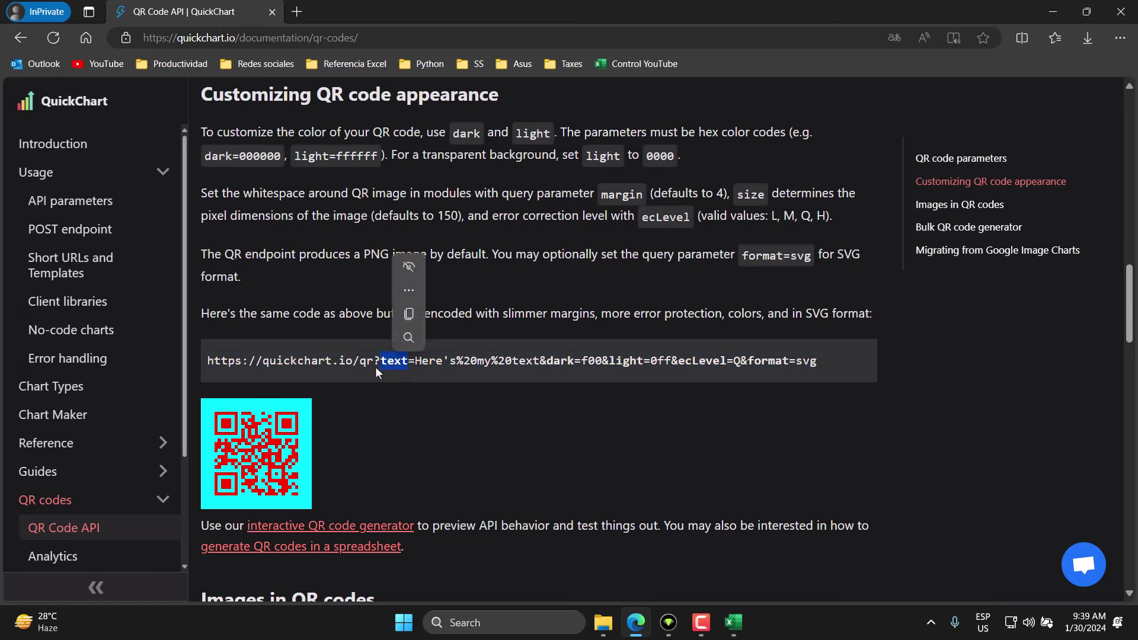
click(414, 363)
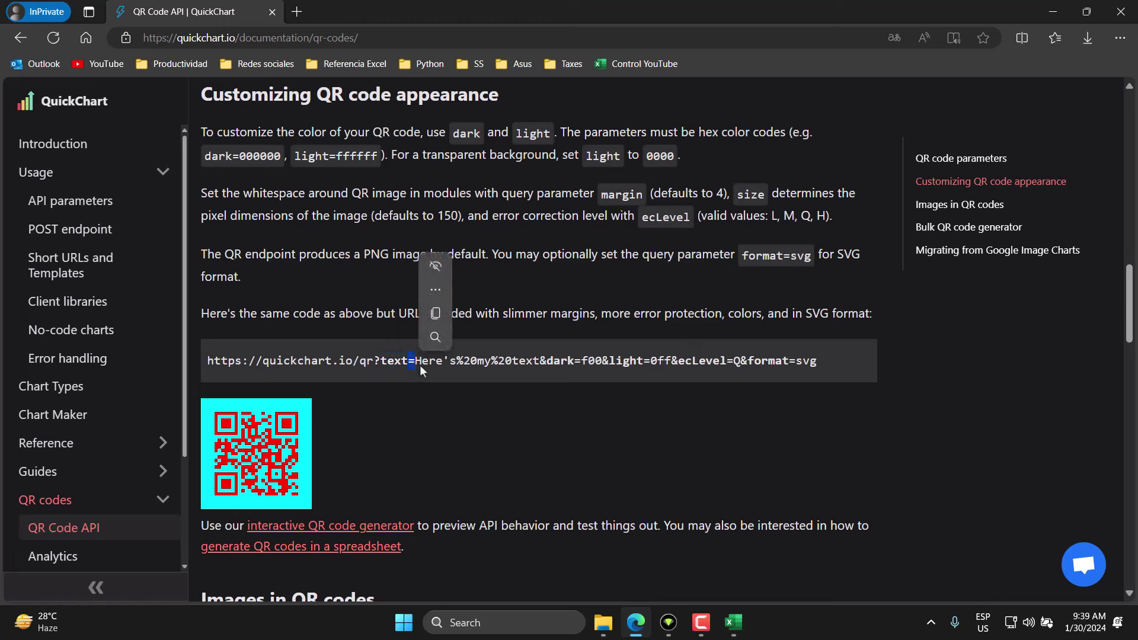
drag(416, 362, 574, 365)
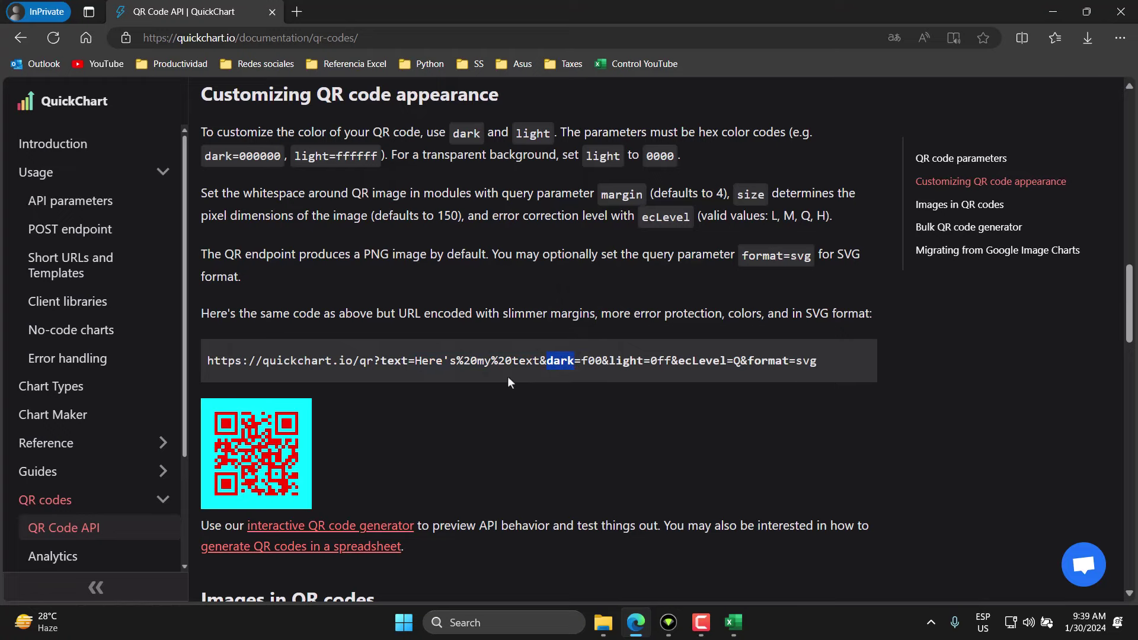
Highlight the & separators before the light and ecLevel parameters in the example URL.
scroll(508, 376, up, 3)
scroll(507, 376, up, 6)
scroll(507, 375, up, 5)
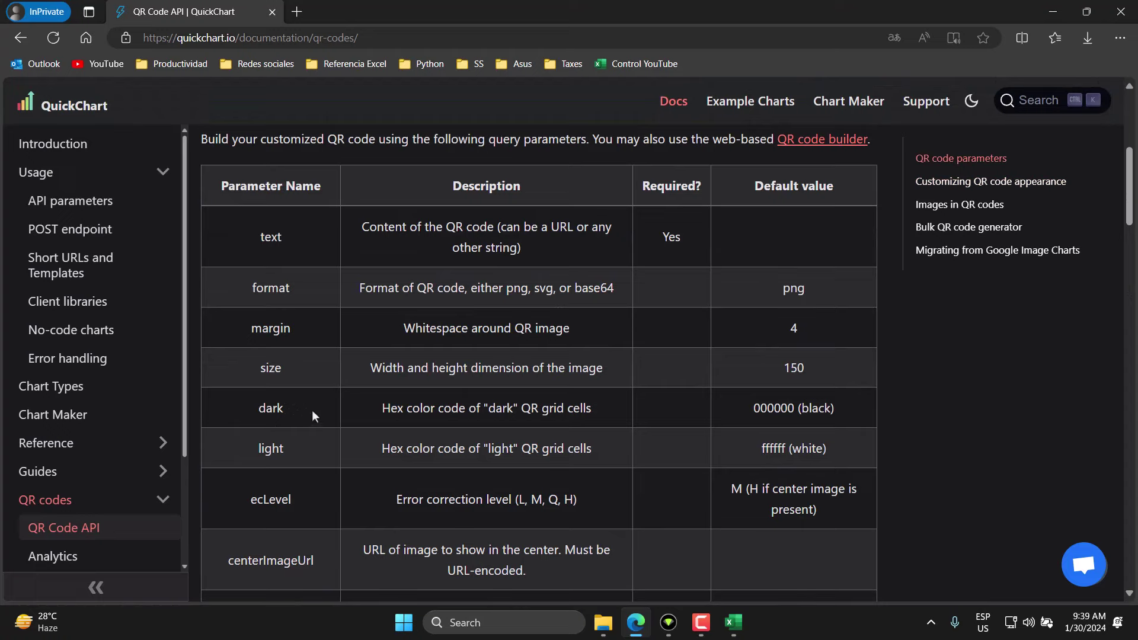
scroll(637, 477, down, 9)
scroll(636, 478, down, 5)
scroll(636, 479, down, 2)
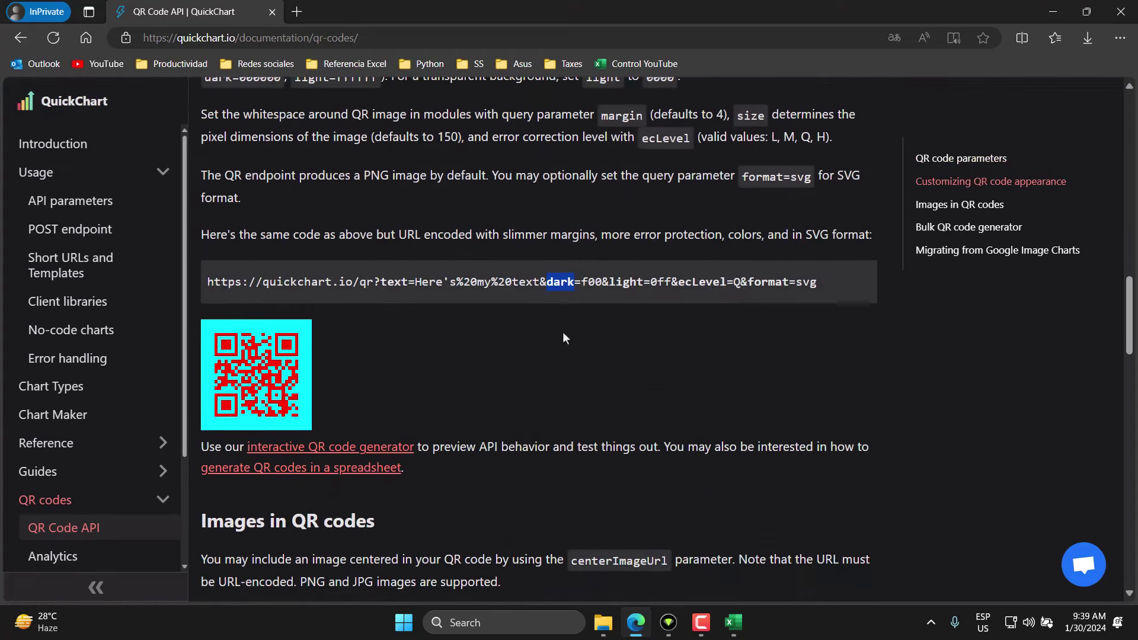
double_click(542, 283)
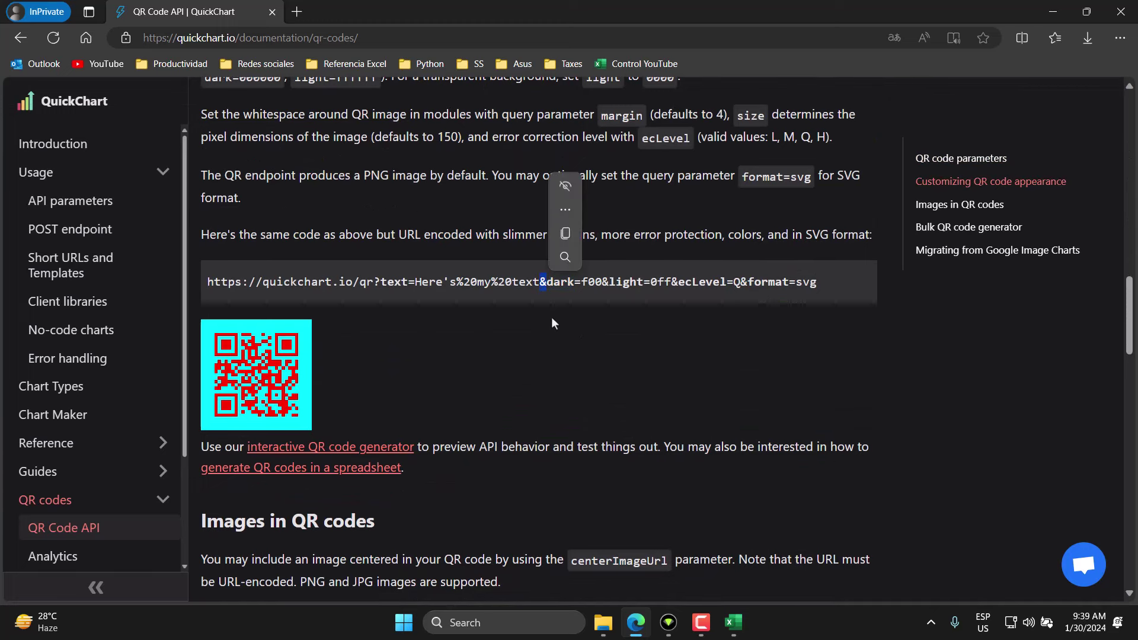
double_click(641, 282)
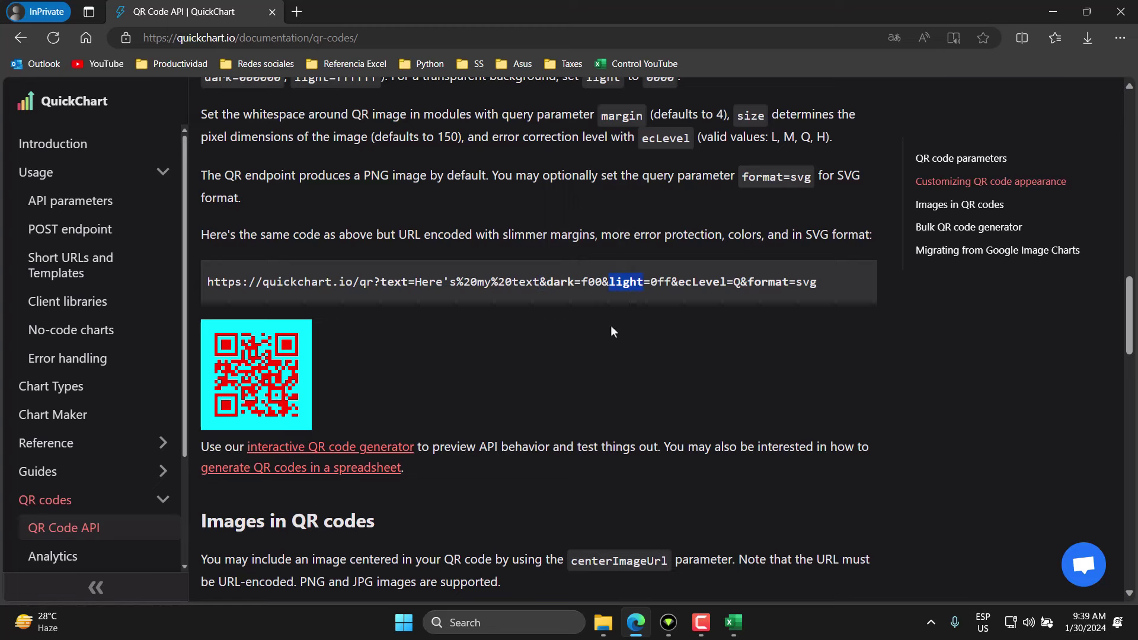
double_click(605, 282)
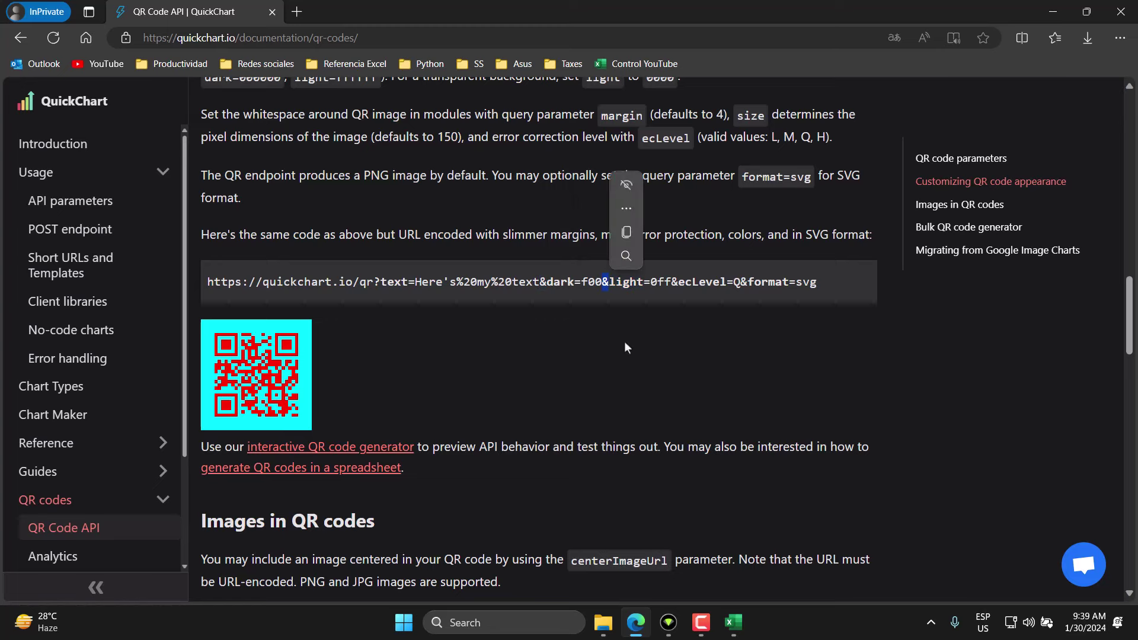
double_click(674, 283)
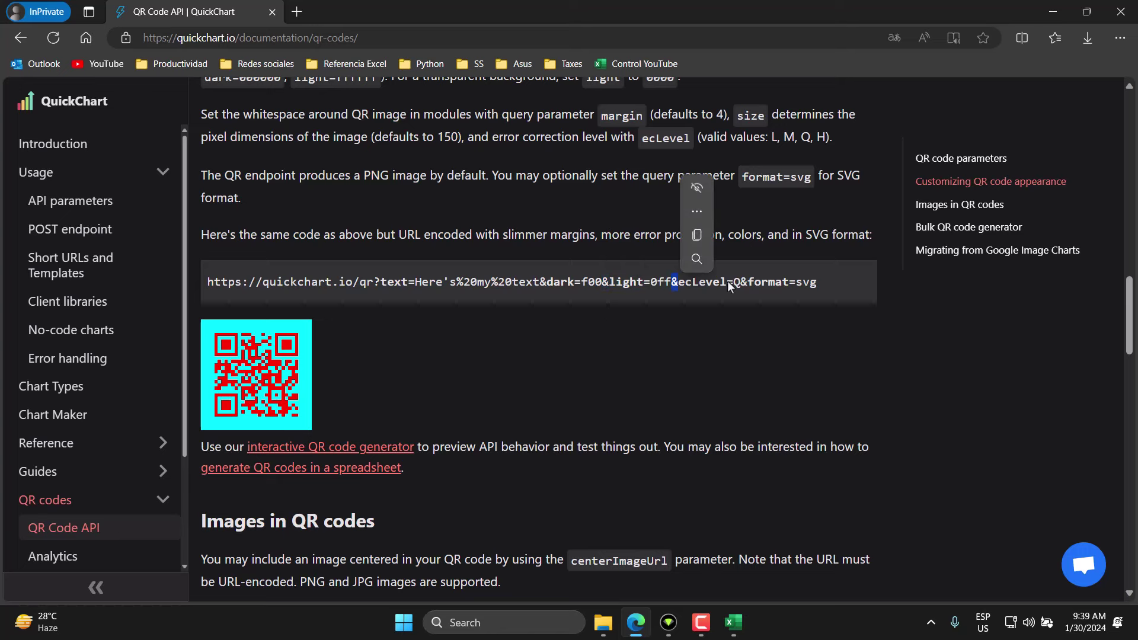
drag(728, 284, 678, 282)
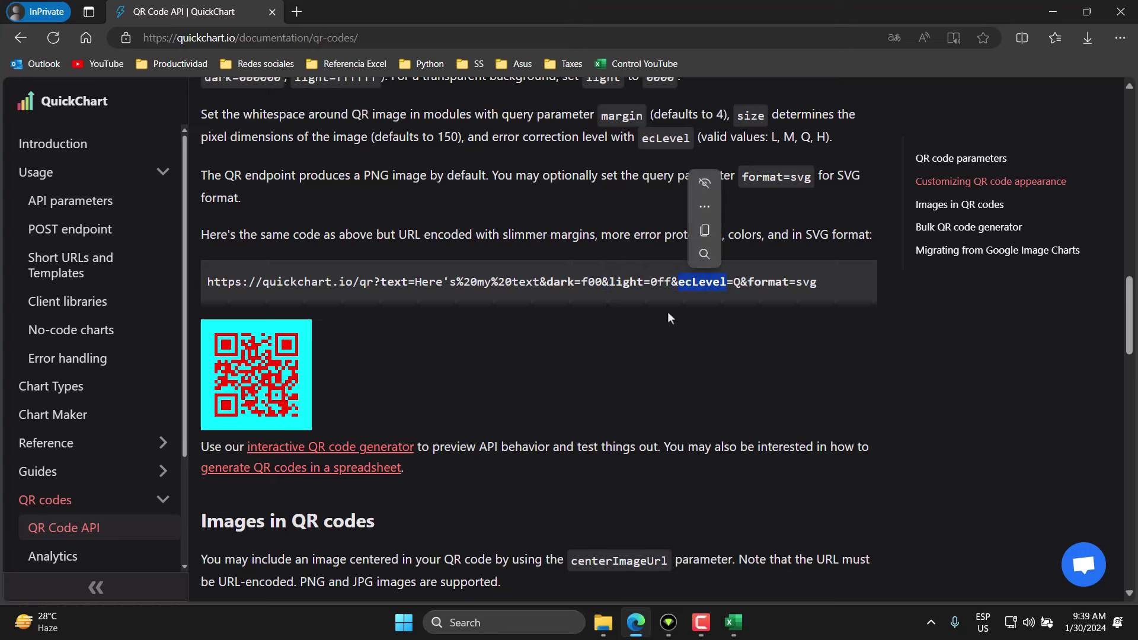
double_click(674, 283)
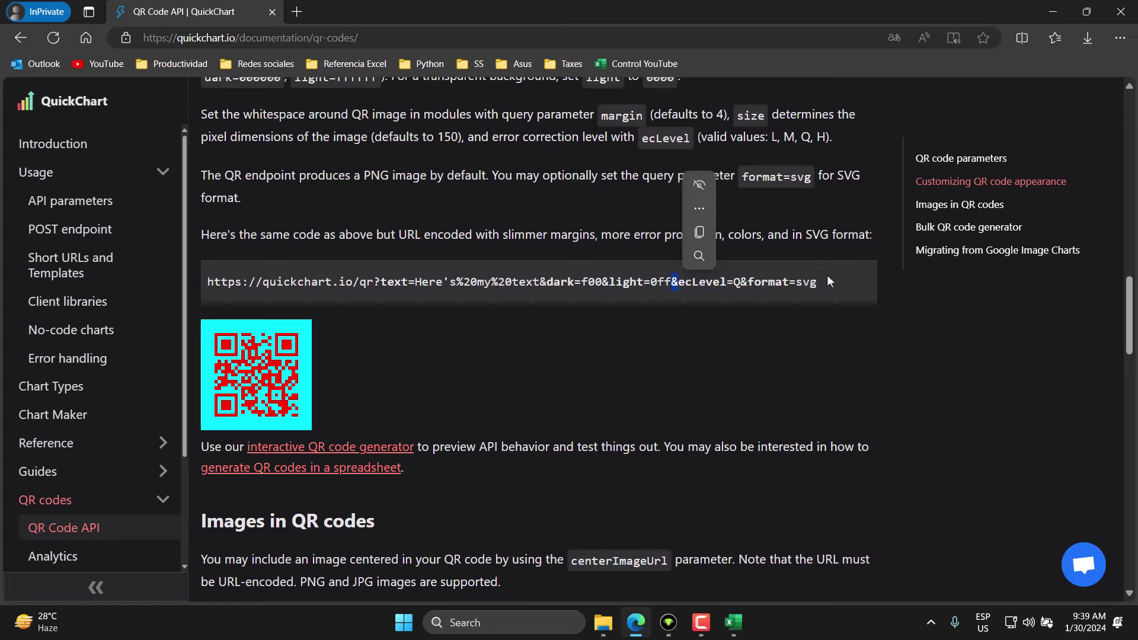
click(773, 306)
Scroll back up to the QR code parameters table, then return to Excel.
scroll(597, 354, up, 2)
scroll(598, 355, up, 5)
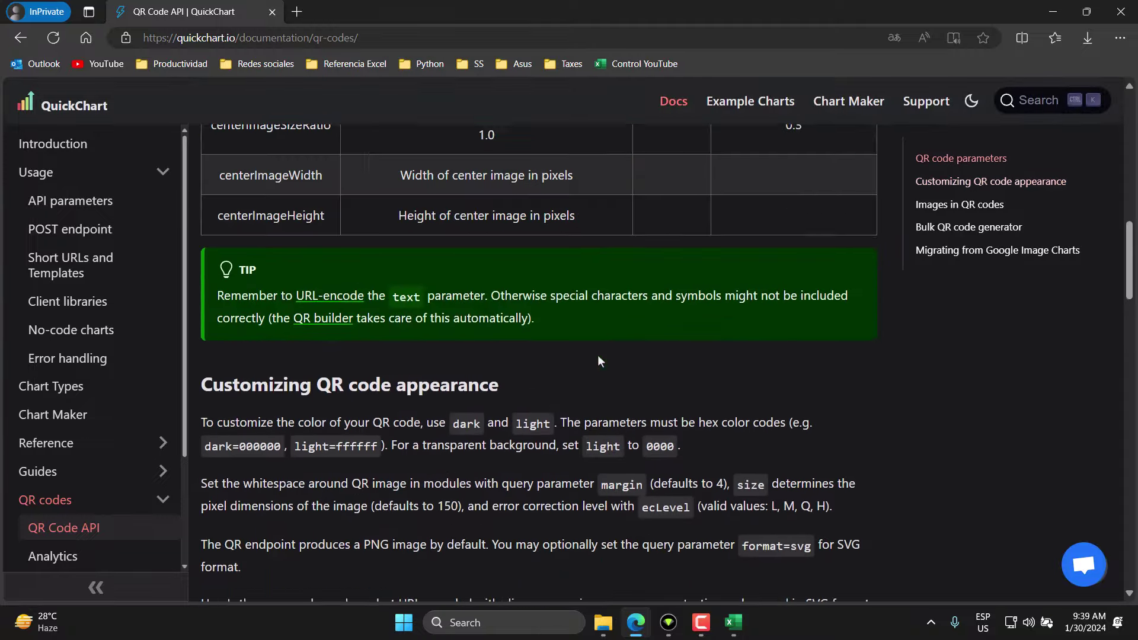
scroll(597, 355, up, 4)
scroll(534, 355, up, 3)
scroll(311, 340, up, 1)
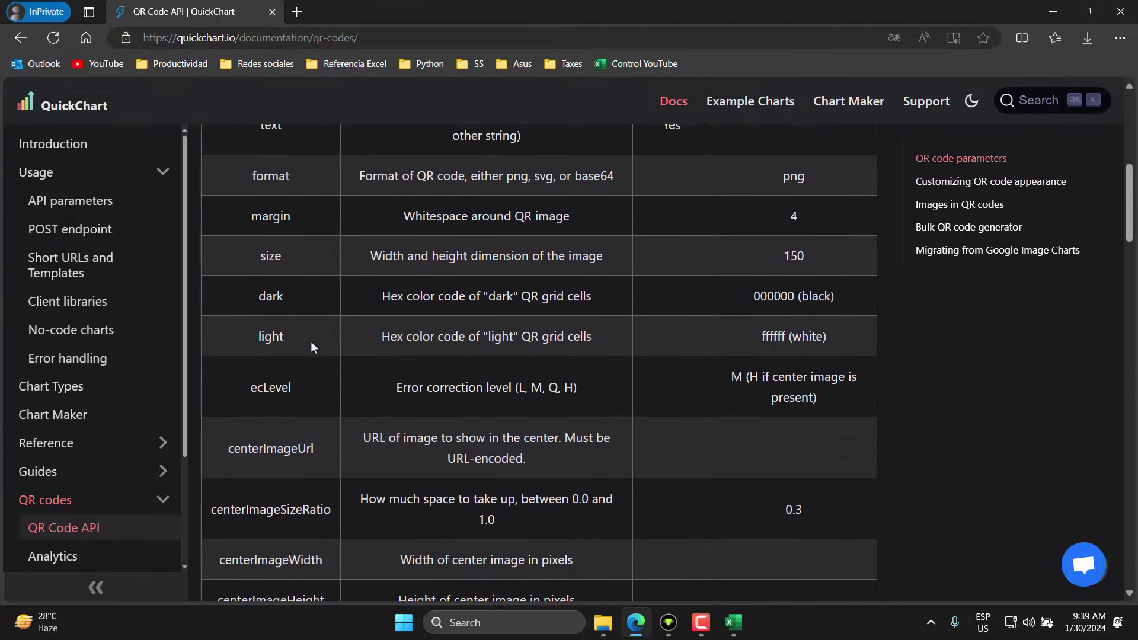
scroll(311, 340, up, 2)
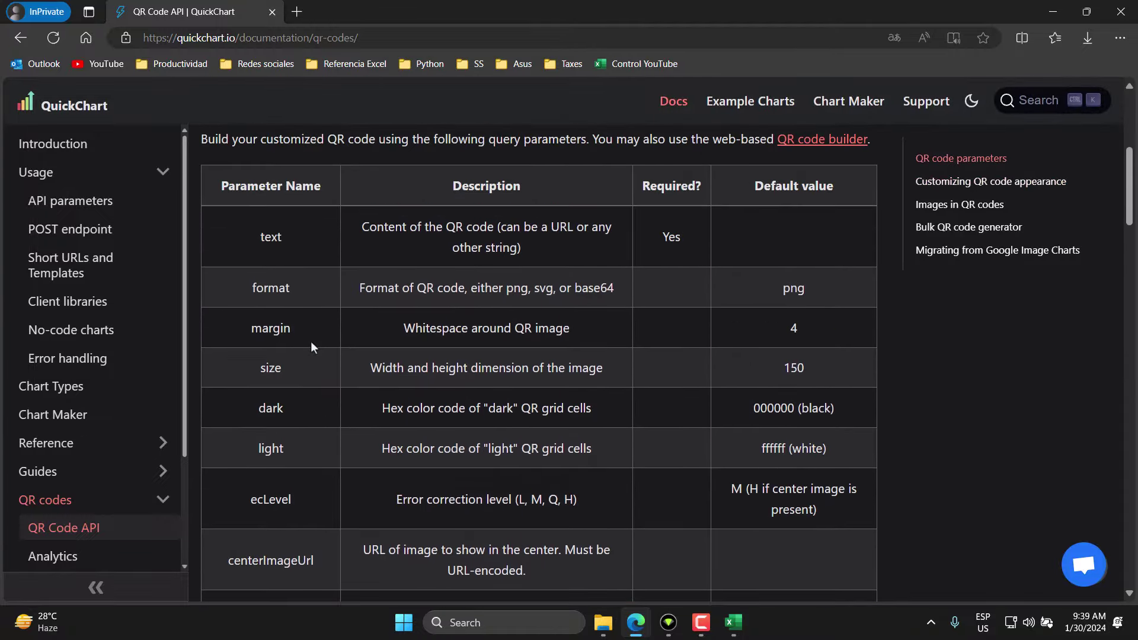
scroll(311, 342, up, 1)
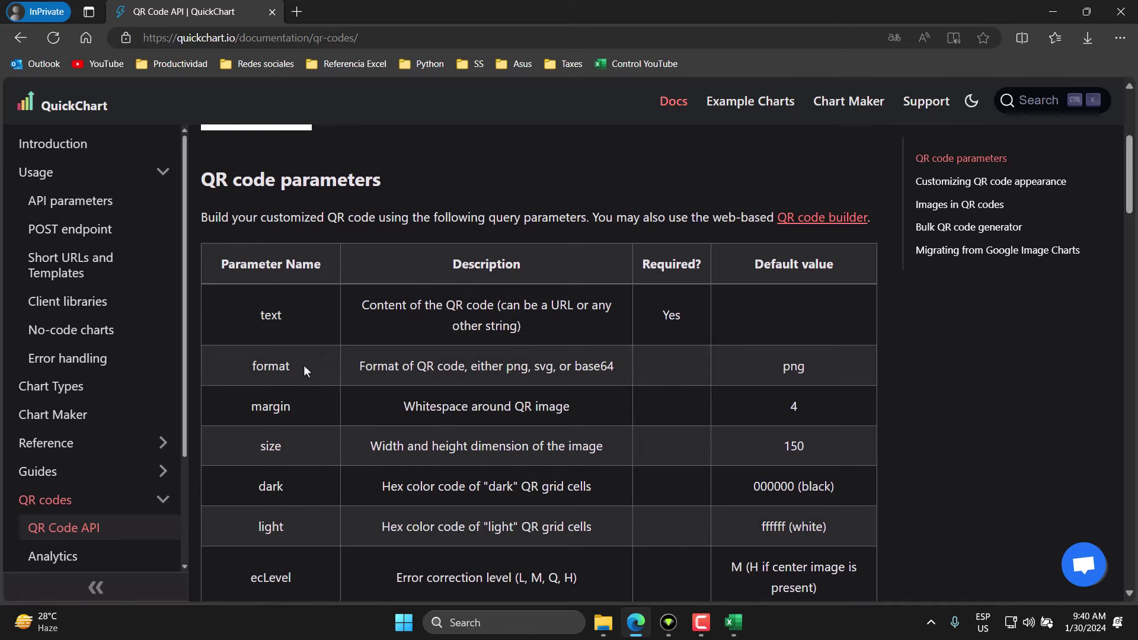
scroll(304, 367, up, 1)
scroll(304, 366, down, 1)
scroll(304, 367, down, 1)
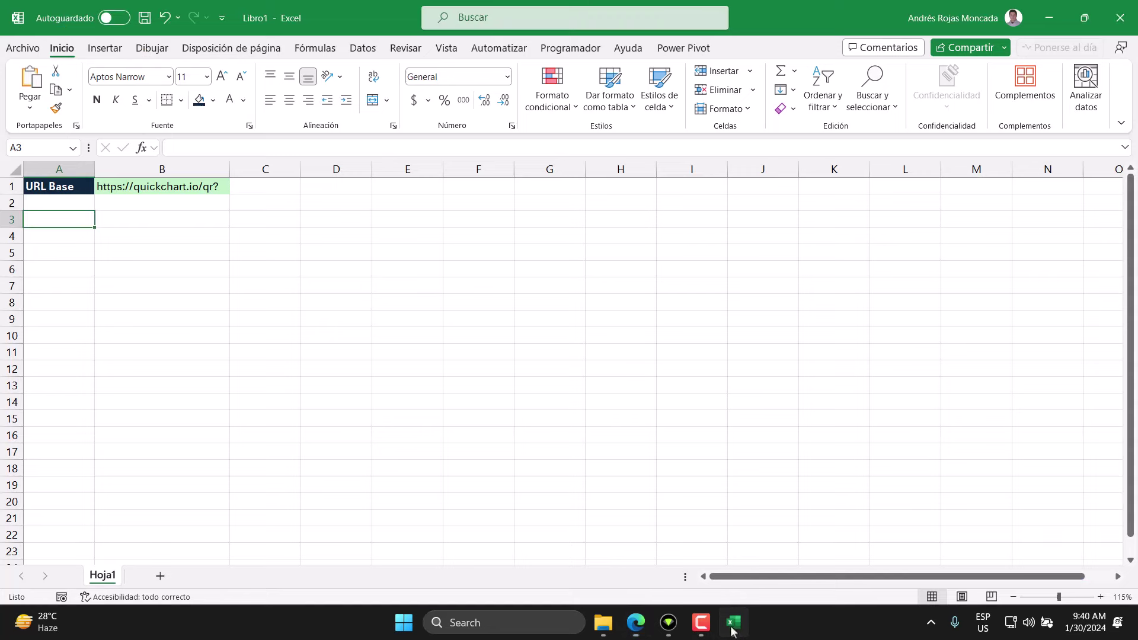
click(733, 622)
Enter the Id header in A3 and copy A1's navy header format onto it.
text(Id)
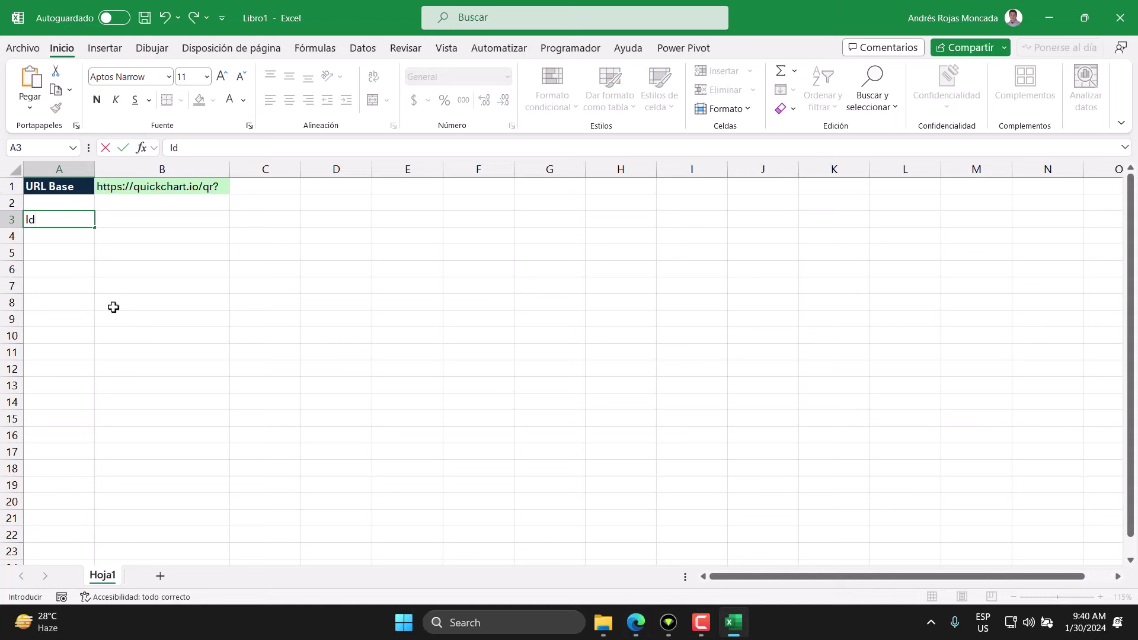
key(Return)
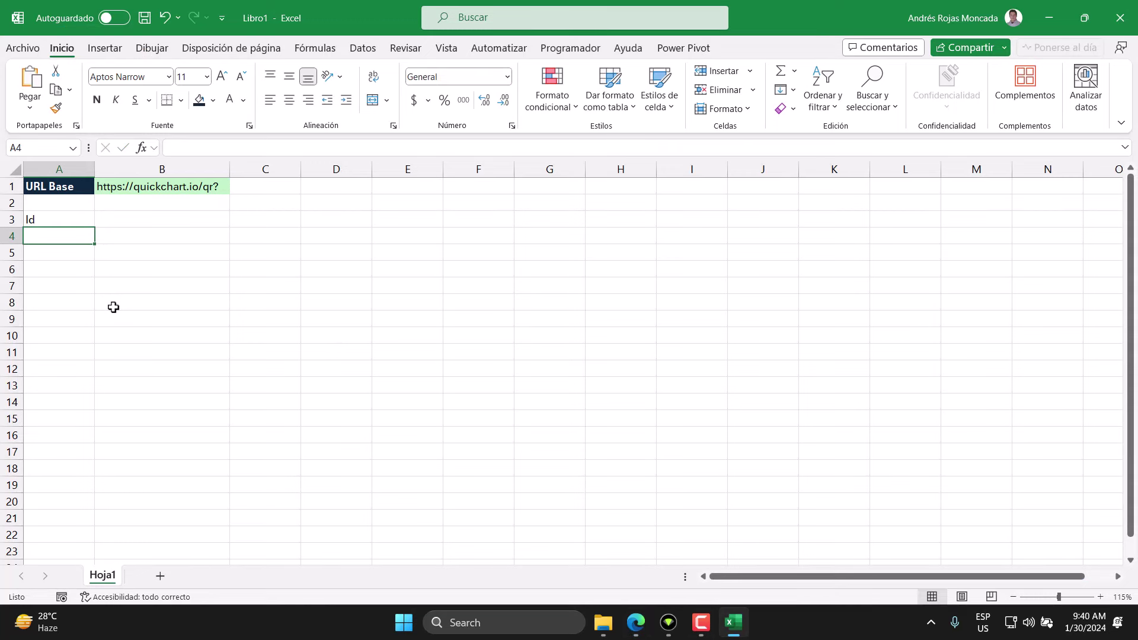
click(84, 186)
click(56, 108)
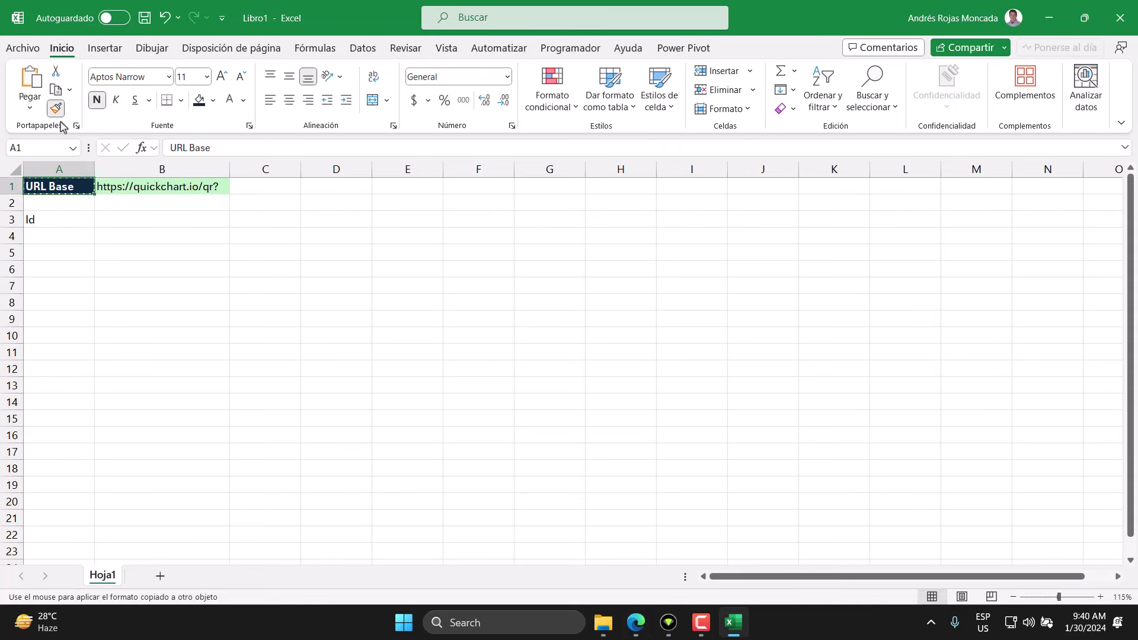
click(56, 220)
click(69, 237)
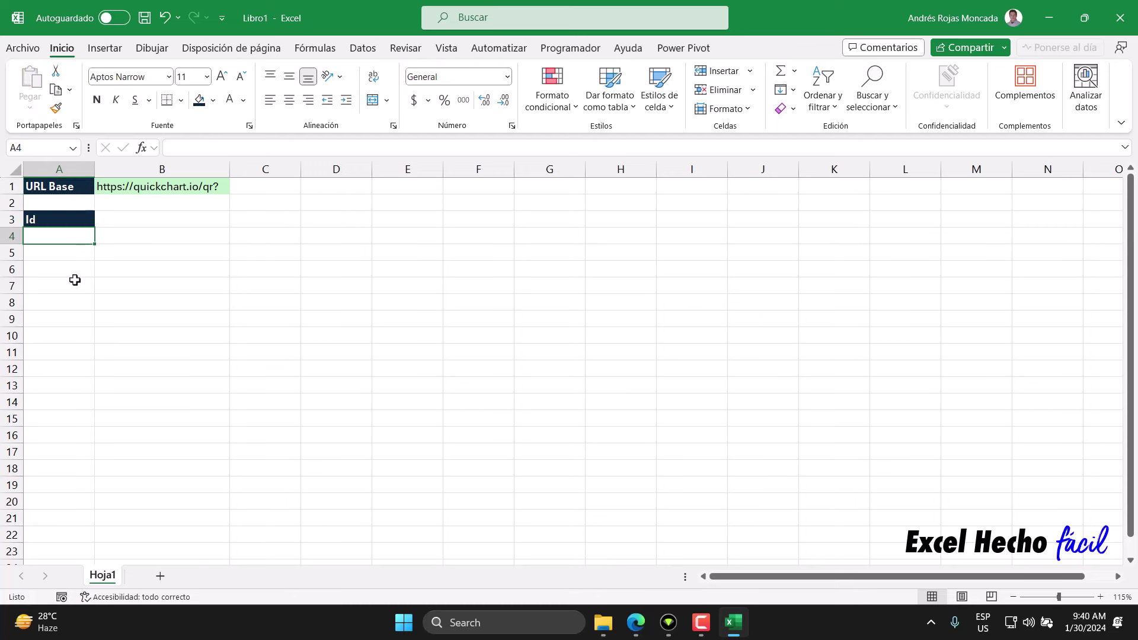
Enter 1 in A4, centre it both ways, and make row 4 much taller.
text(1)
key(Return)
click(72, 233)
click(288, 99)
click(289, 75)
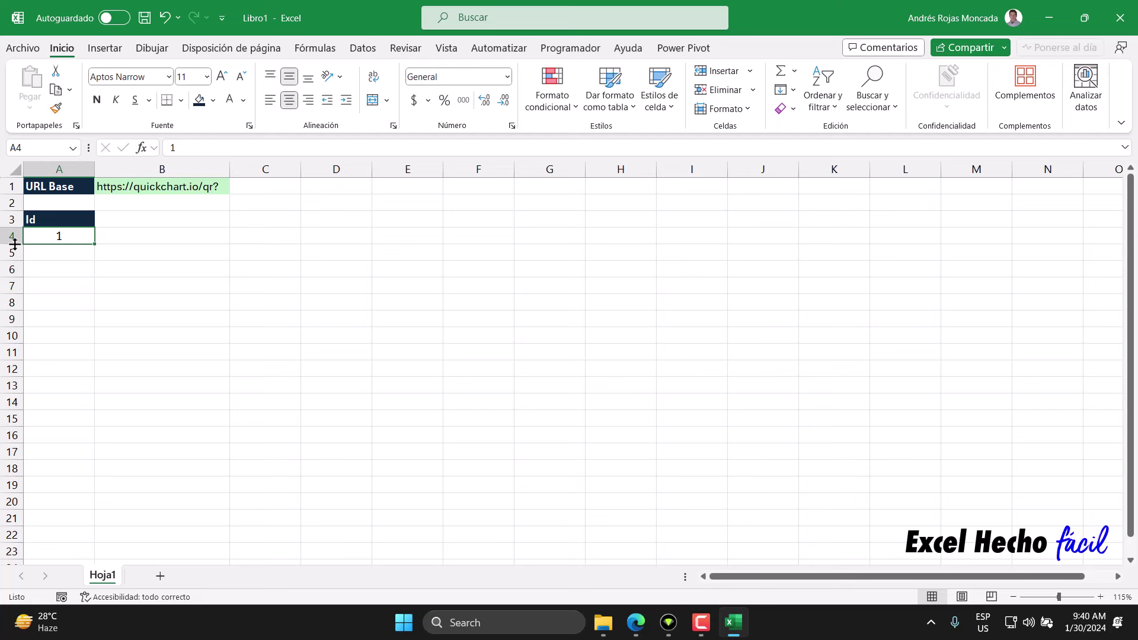
drag(14, 244, 6, 261)
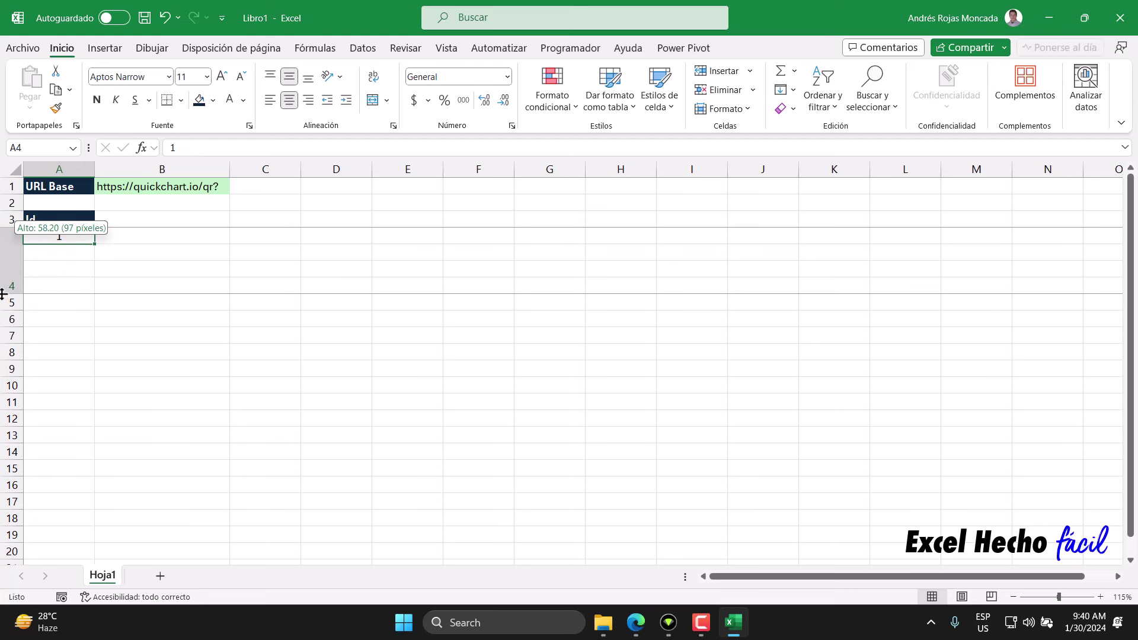
drag(7, 262, 1, 318)
drag(3, 327, 3, 327)
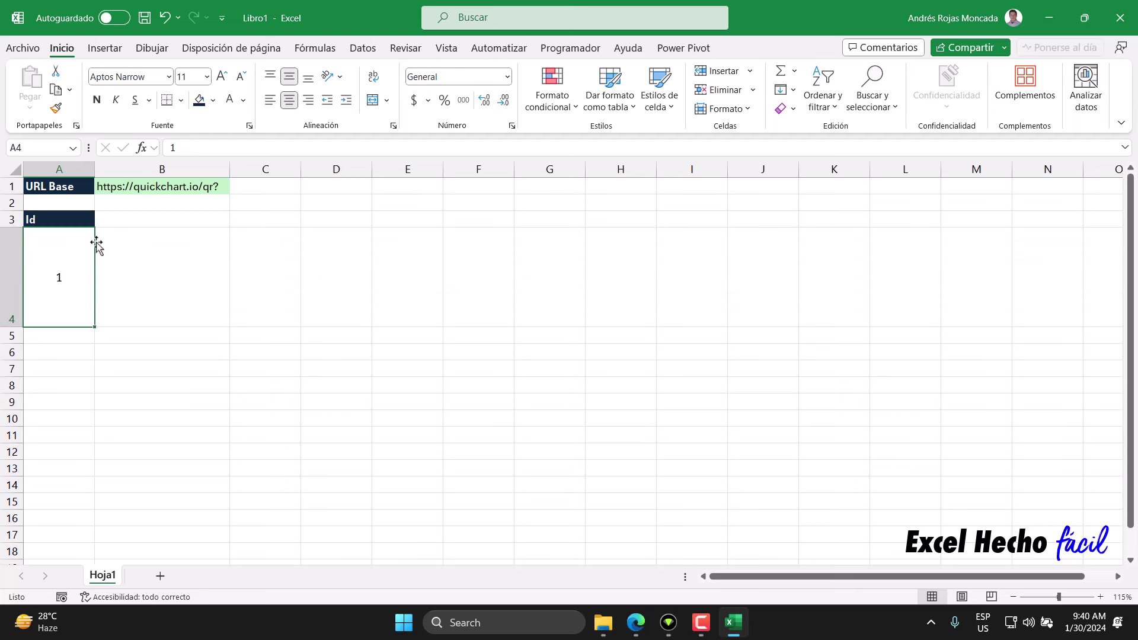
Add the Texto QR header in B3 with the same dark header format.
click(104, 219)
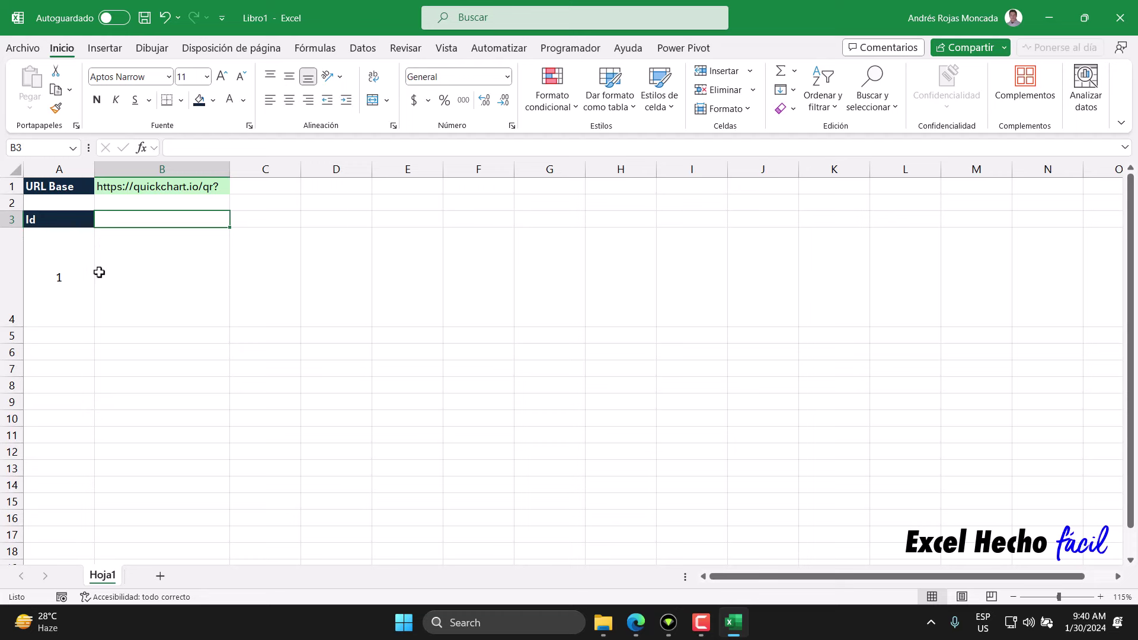
text(Texto)
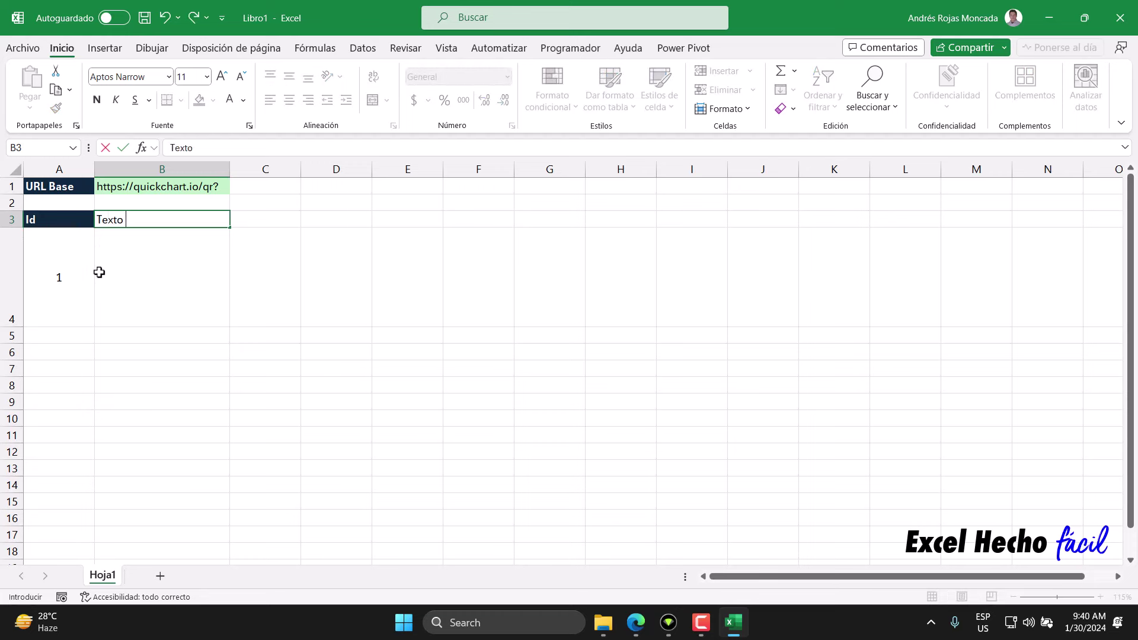
text( QR)
key(Return)
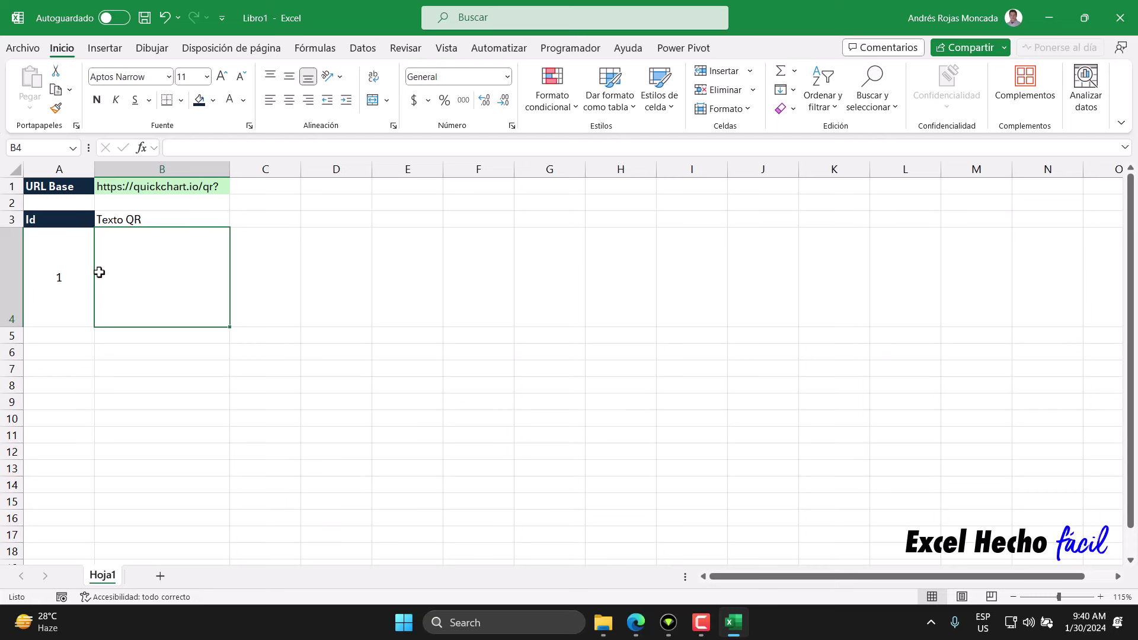
click(83, 219)
click(55, 108)
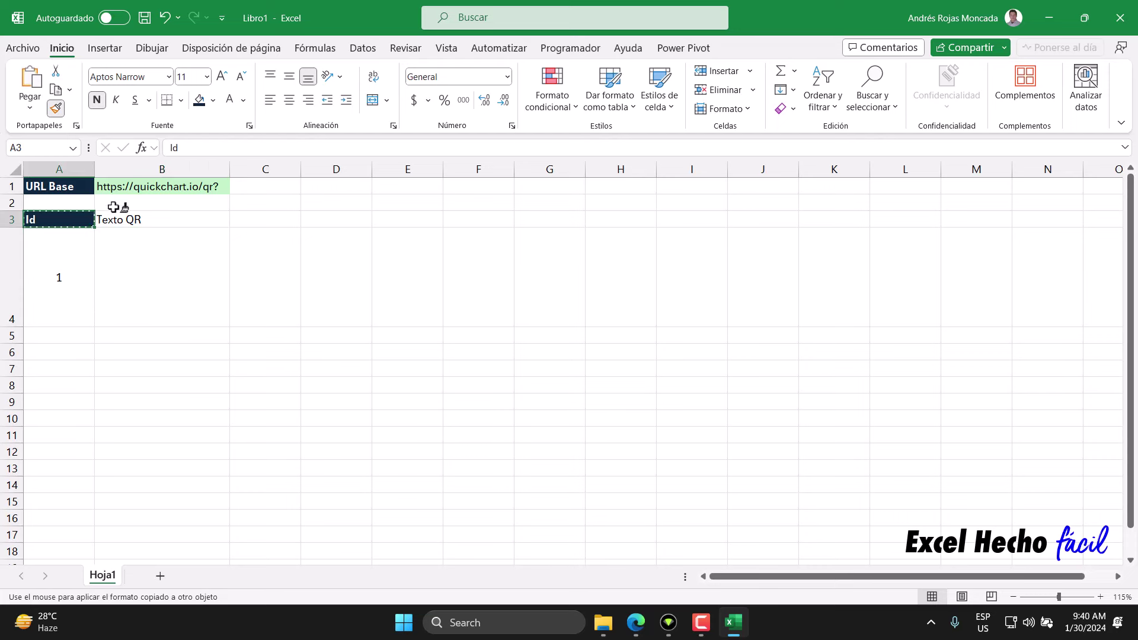
click(116, 216)
click(119, 251)
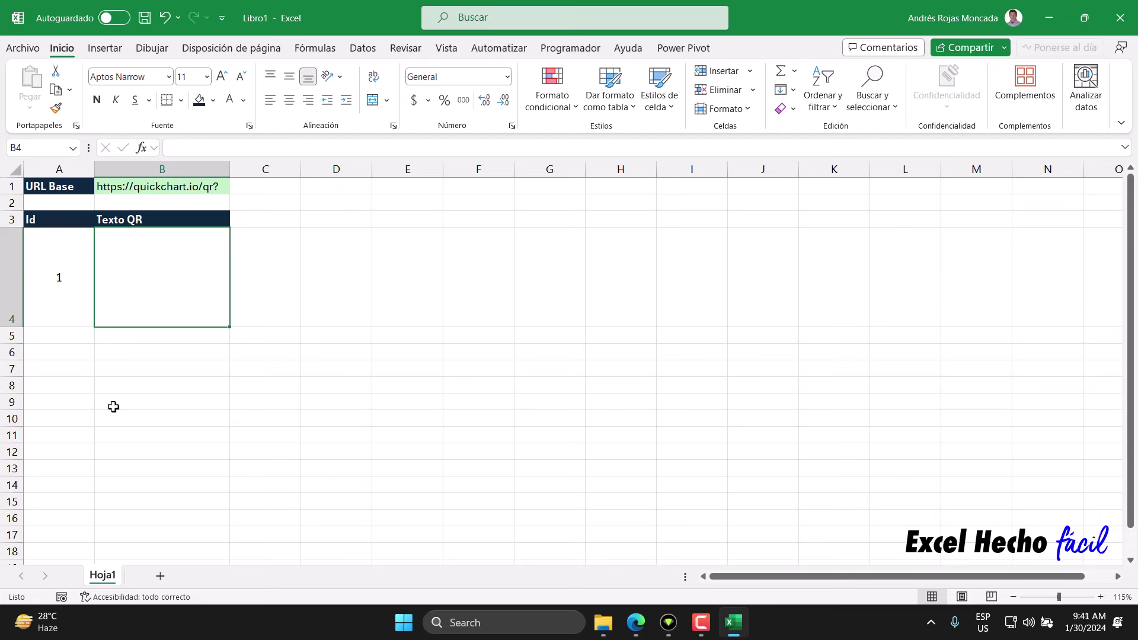
text(=)
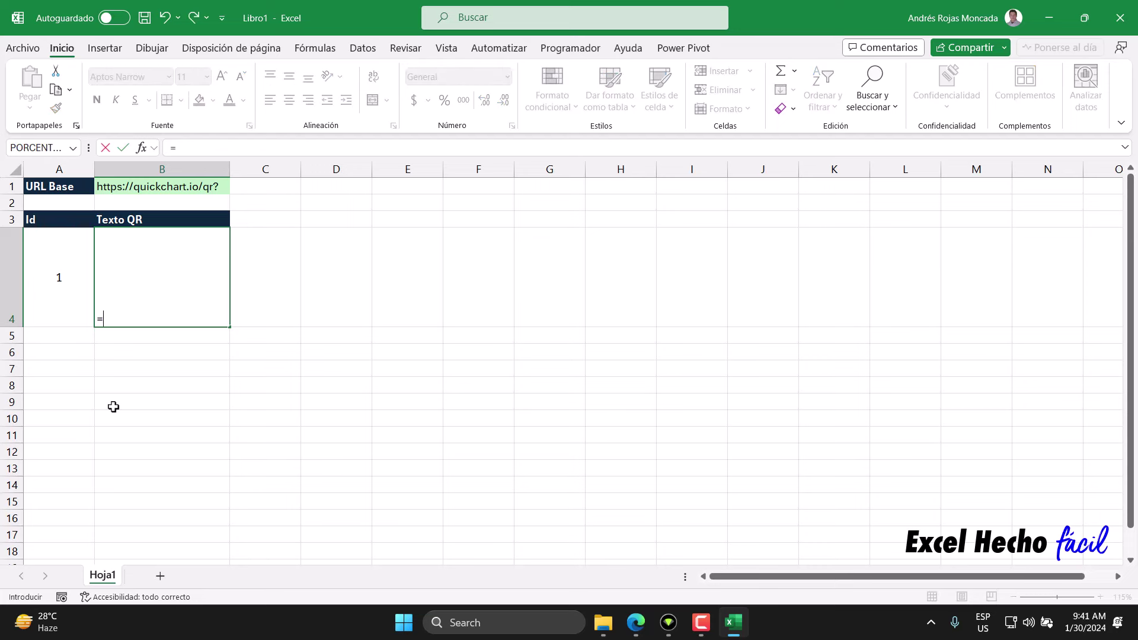
text("")
click(105, 319)
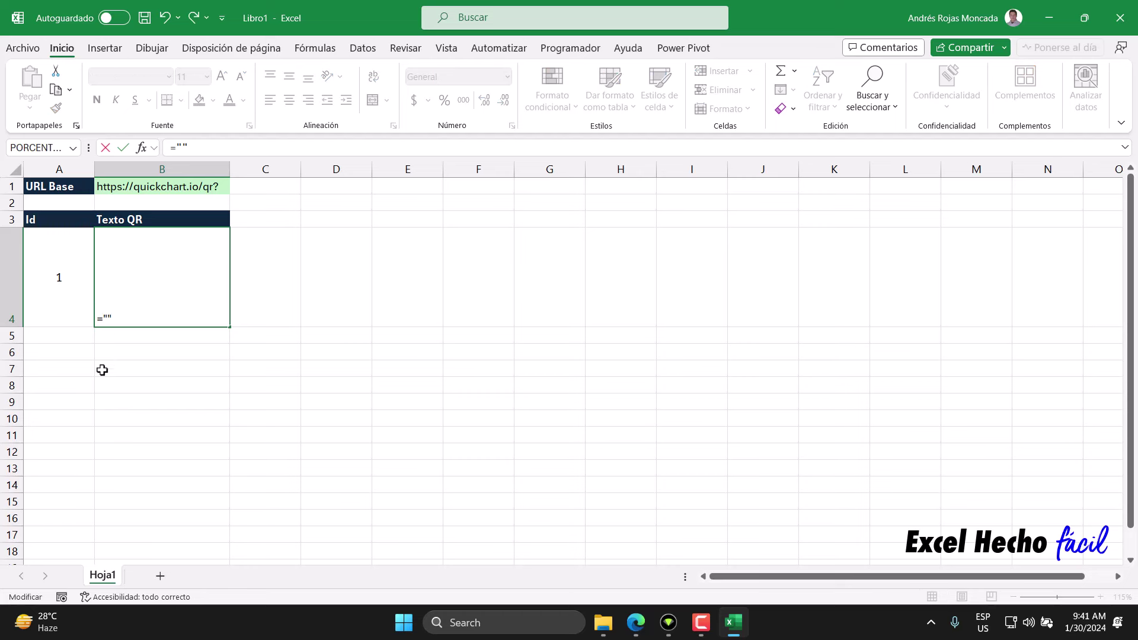
click(107, 318)
text(www.)
text(excelhec)
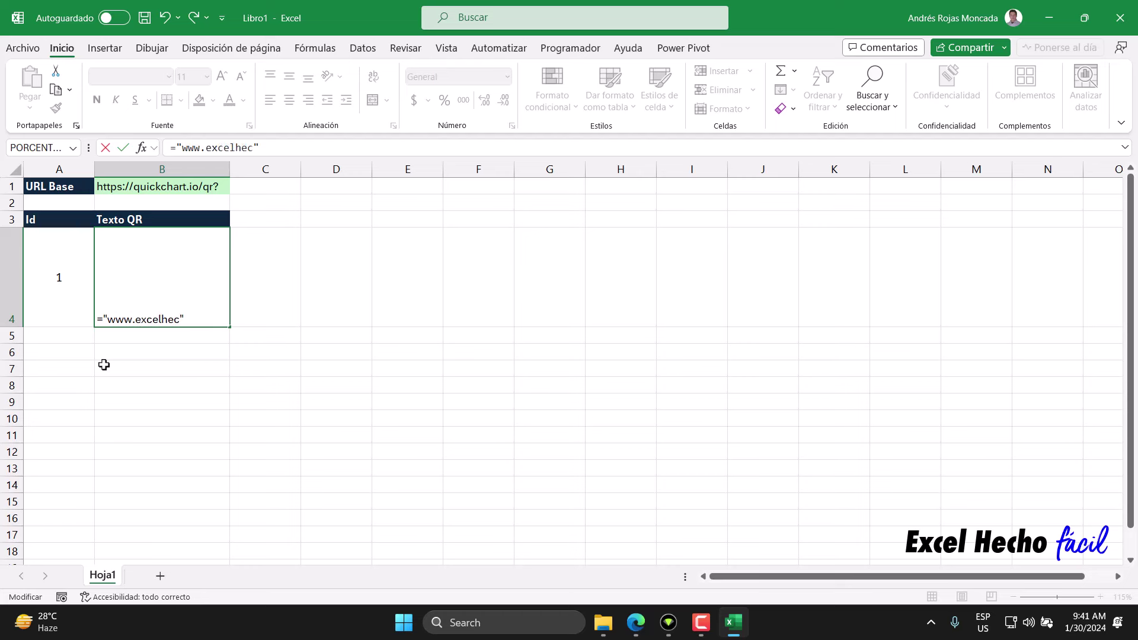
text(hog)
key(BackSpace)
text(facil.com)
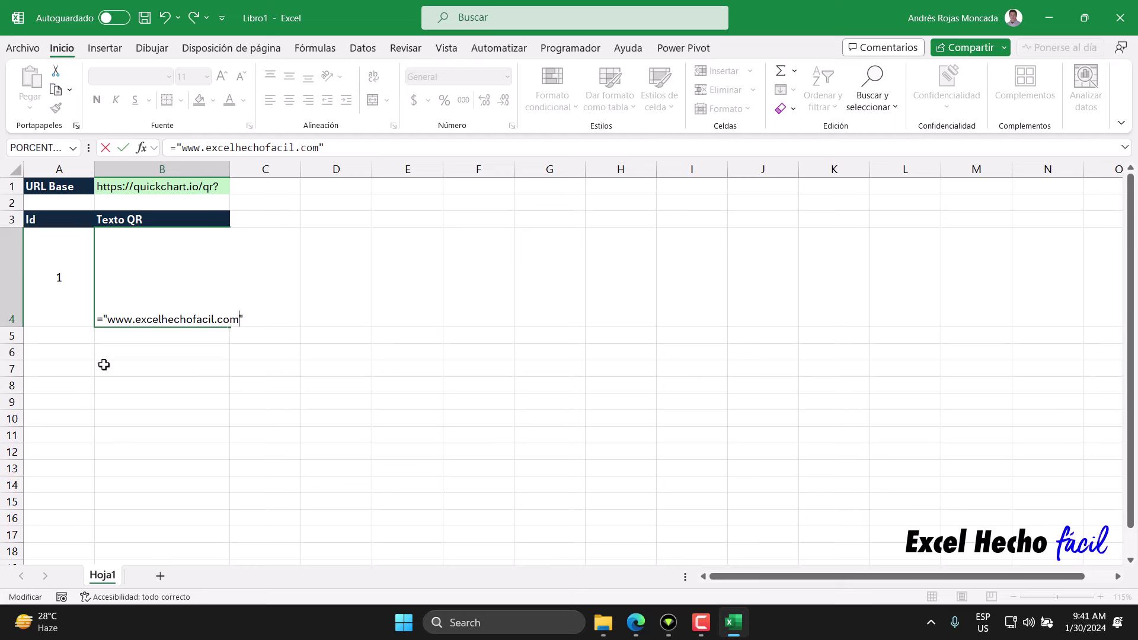
drag(107, 319, 240, 320)
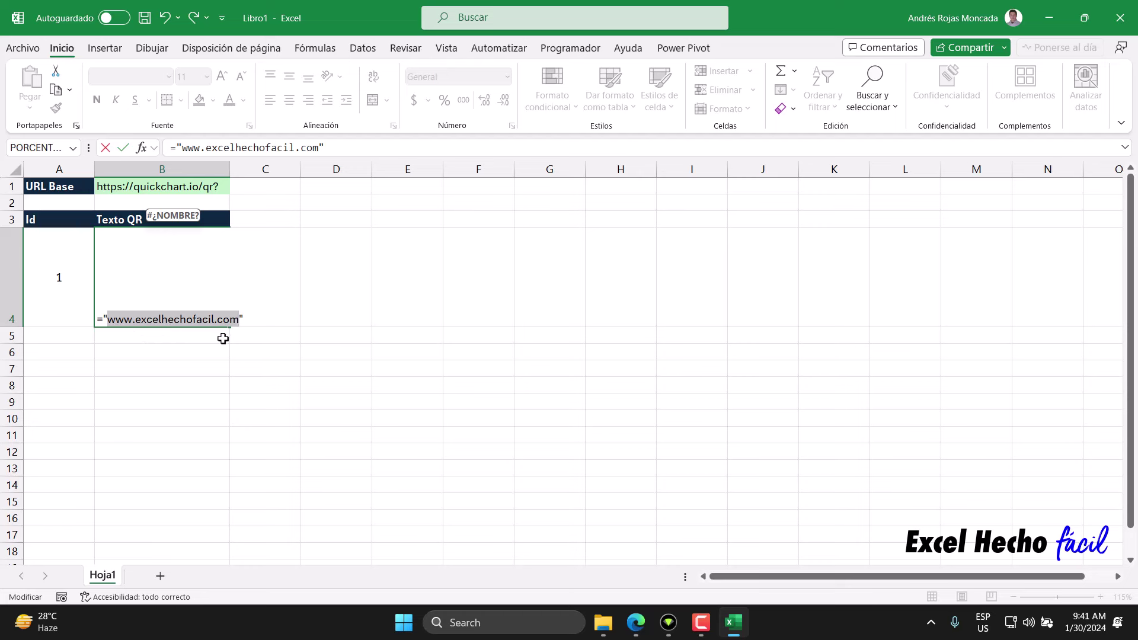
click(108, 320)
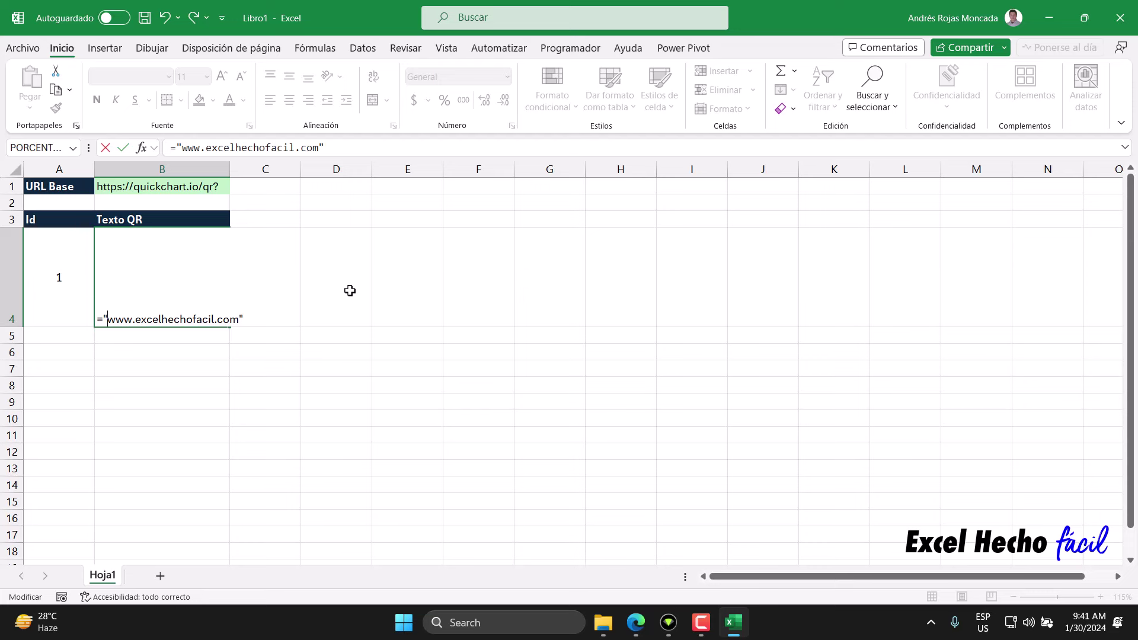
text(h)
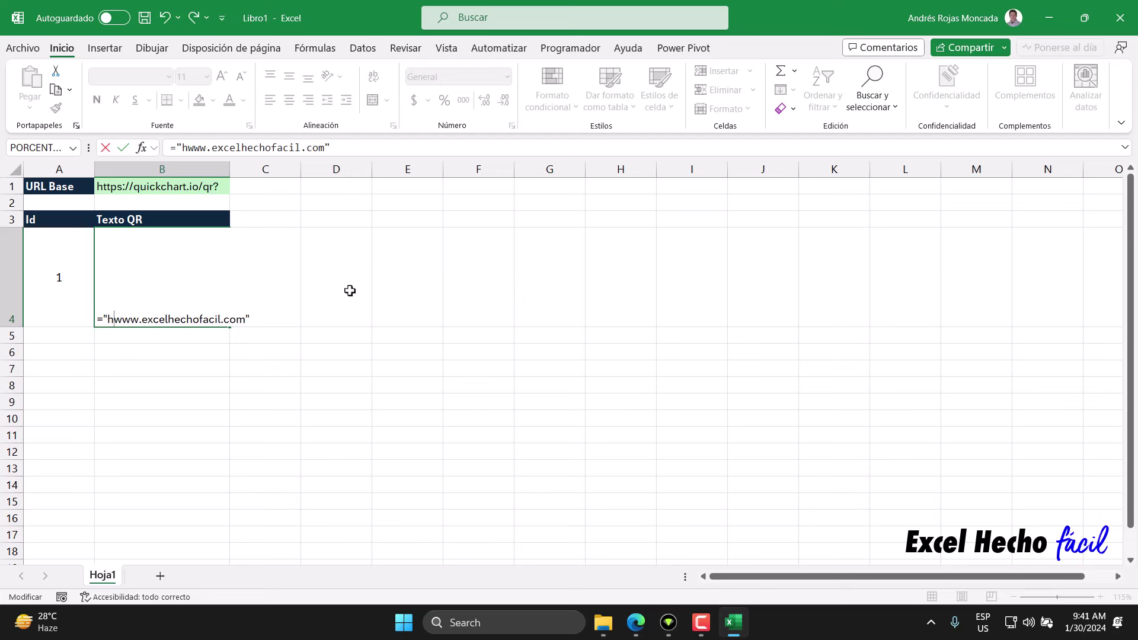
text(ttp)
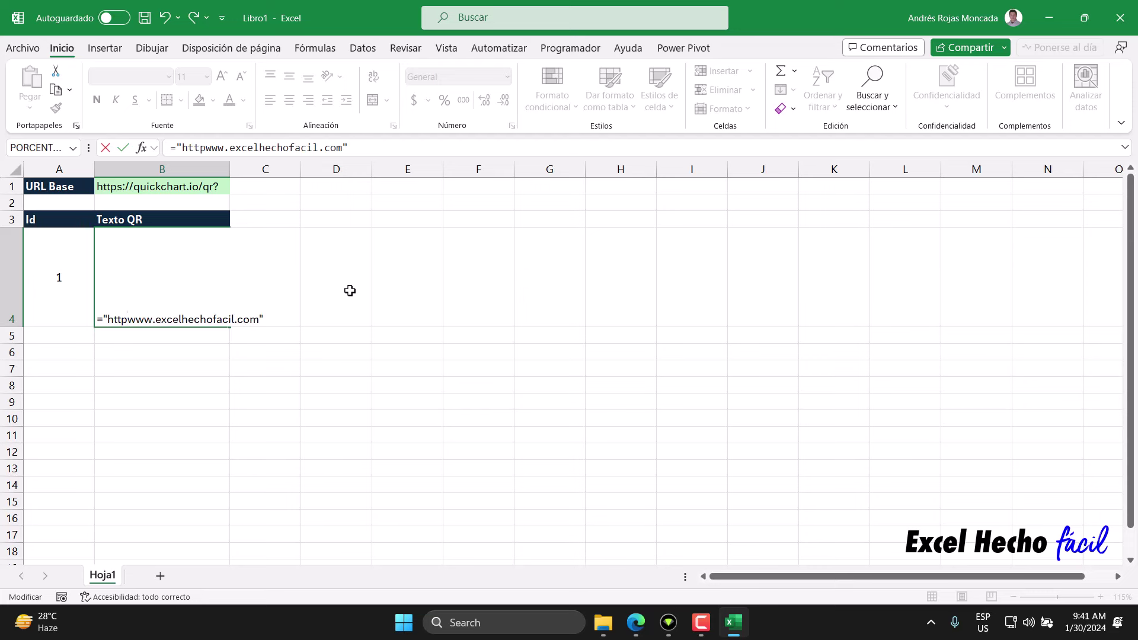
text(://)
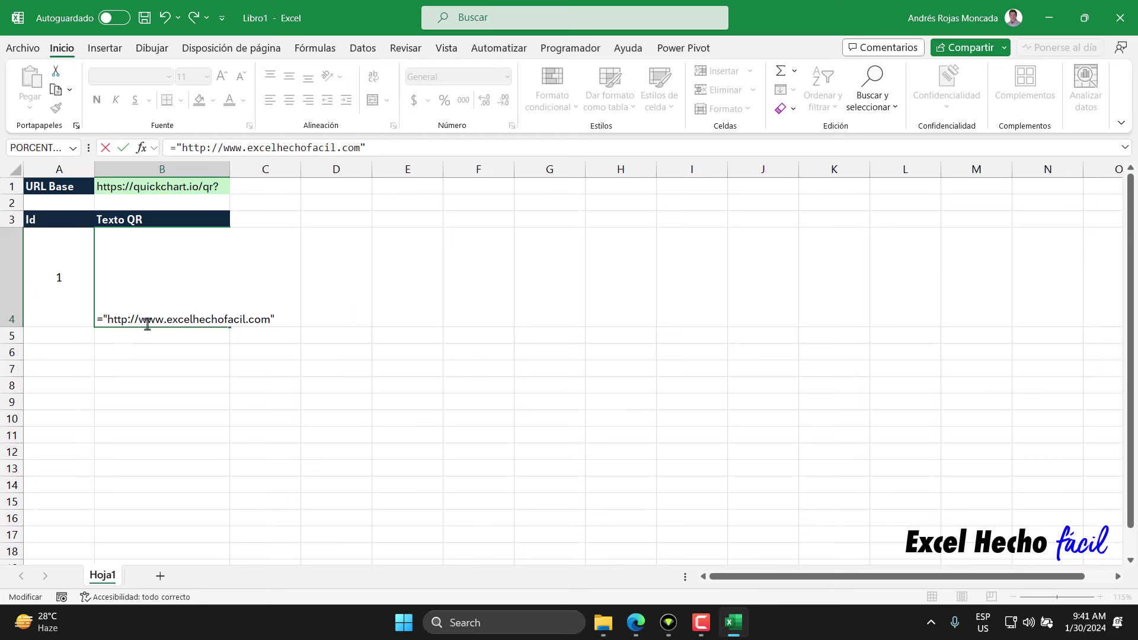
click(126, 319)
text(s)
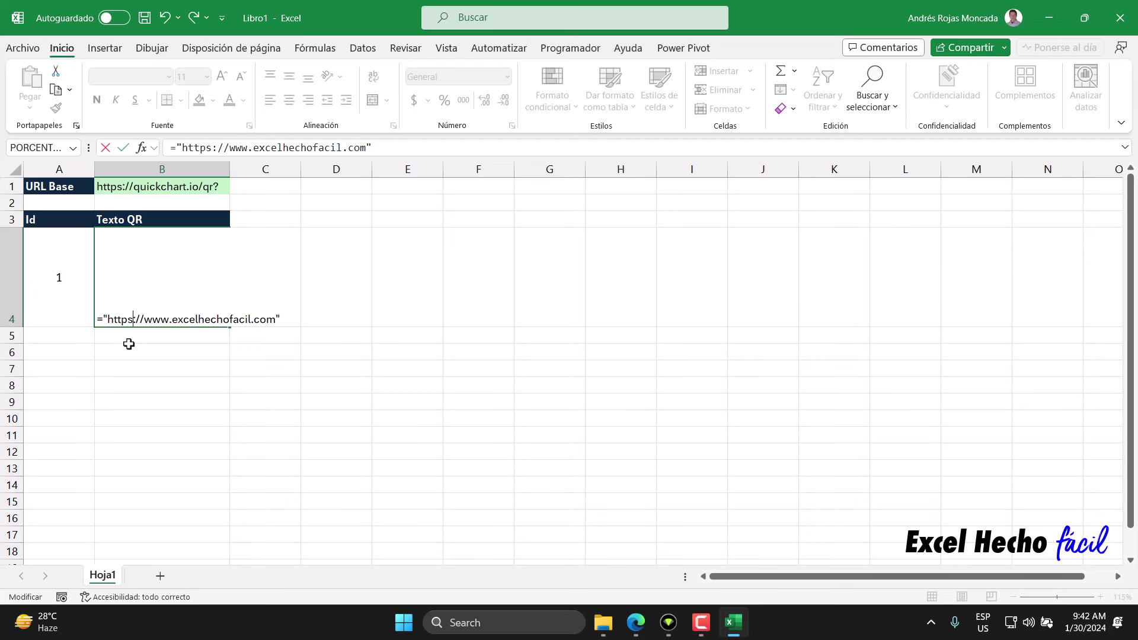
key(BackSpace)
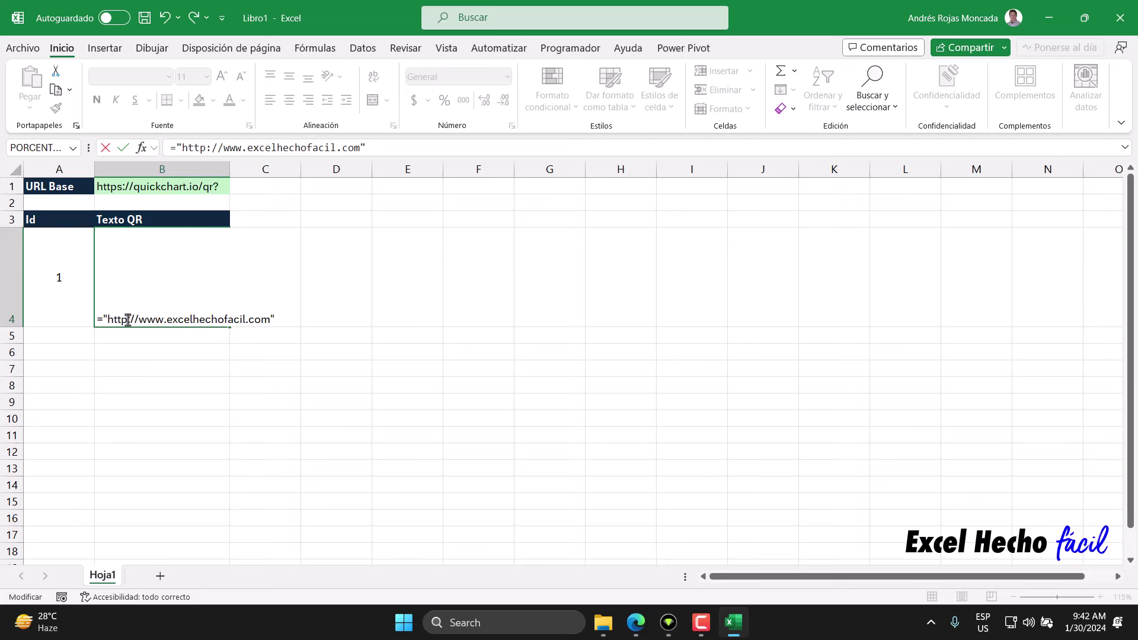
click(127, 320)
mouse_move(129, 320)
mouse_down()
mouse_move(107, 320)
mouse_move(270, 320)
mouse_up()
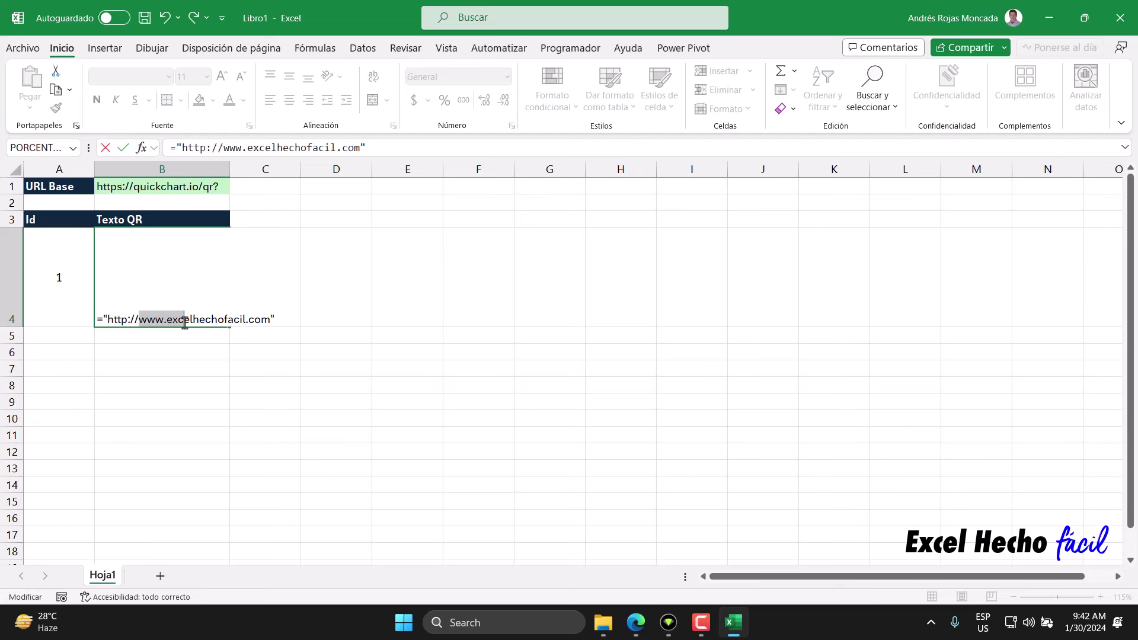
click(282, 320)
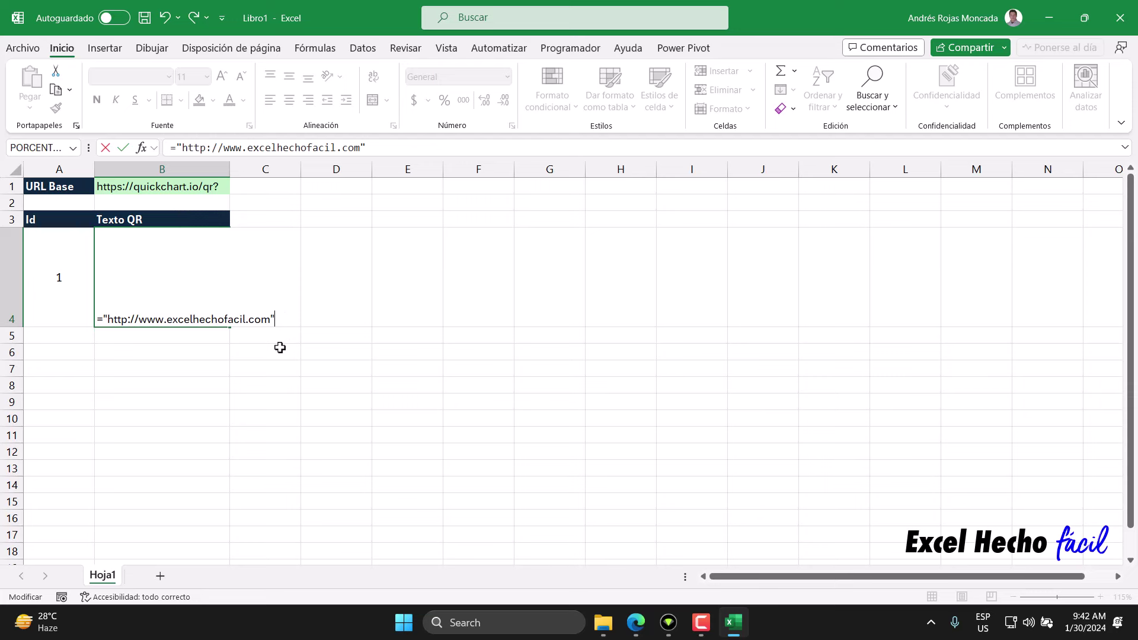
key(Return)
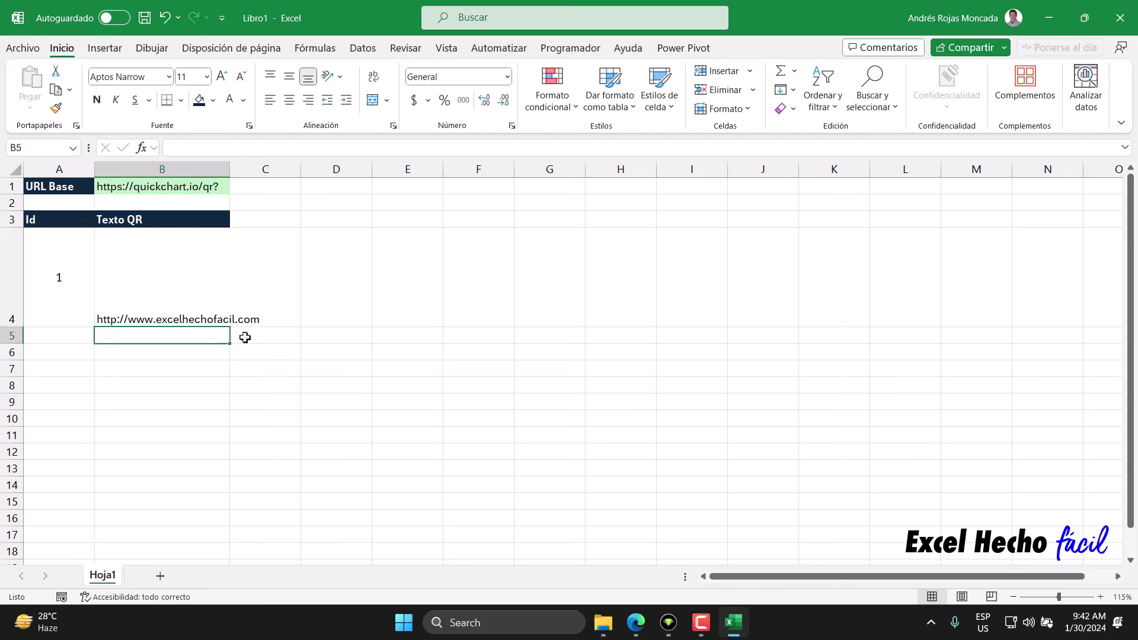
Vertically centre the QR text in B4 without horizontal centring.
key(Up)
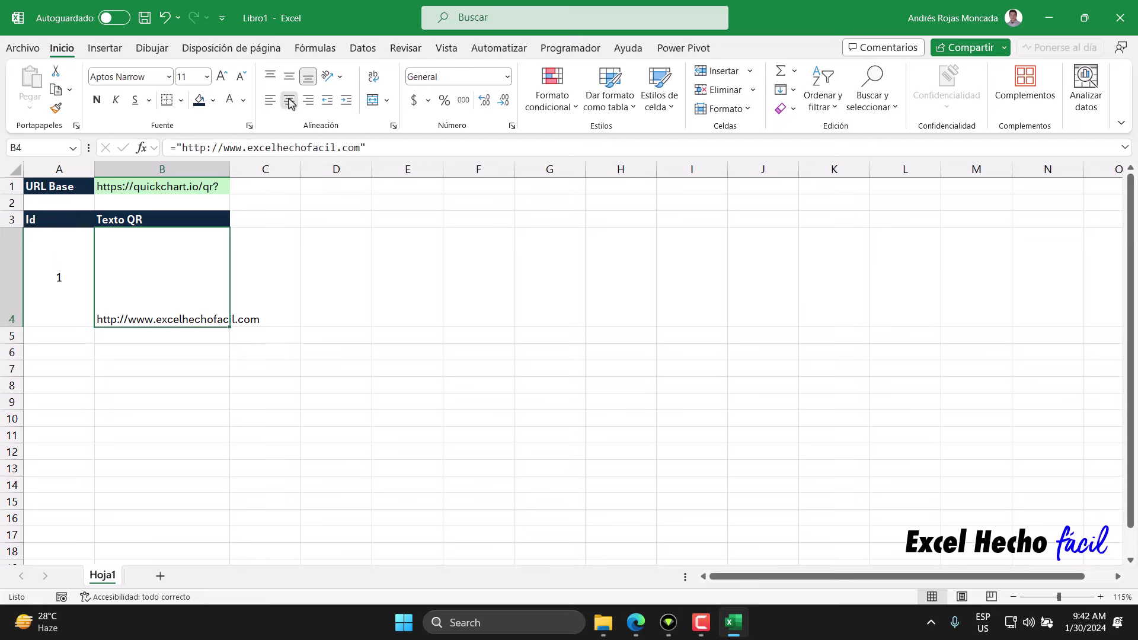
click(289, 100)
click(289, 76)
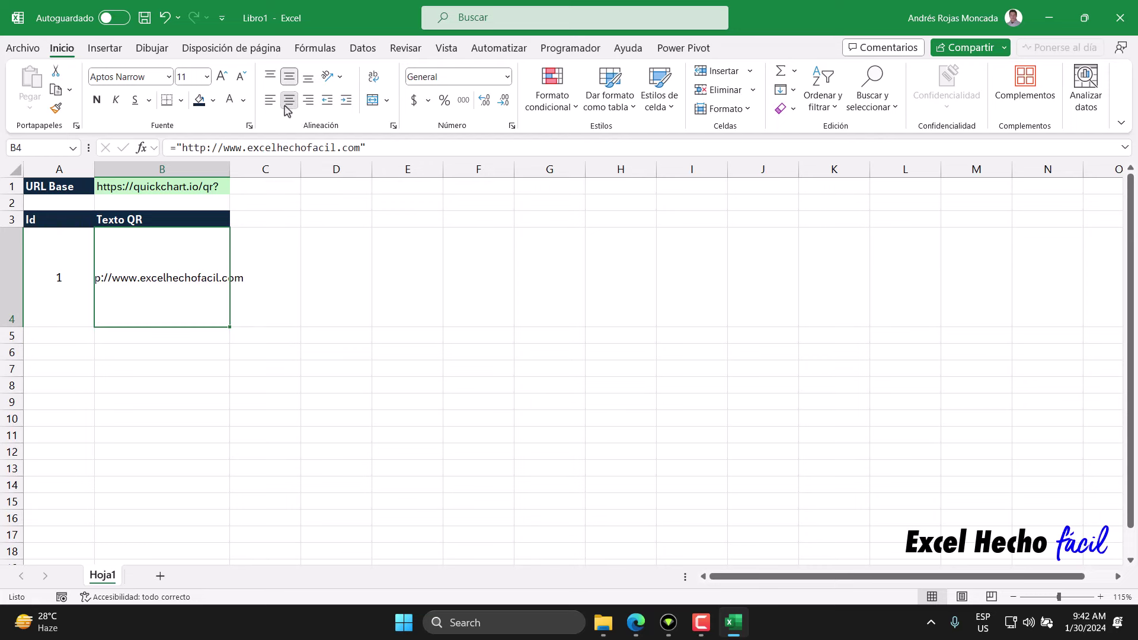
click(289, 100)
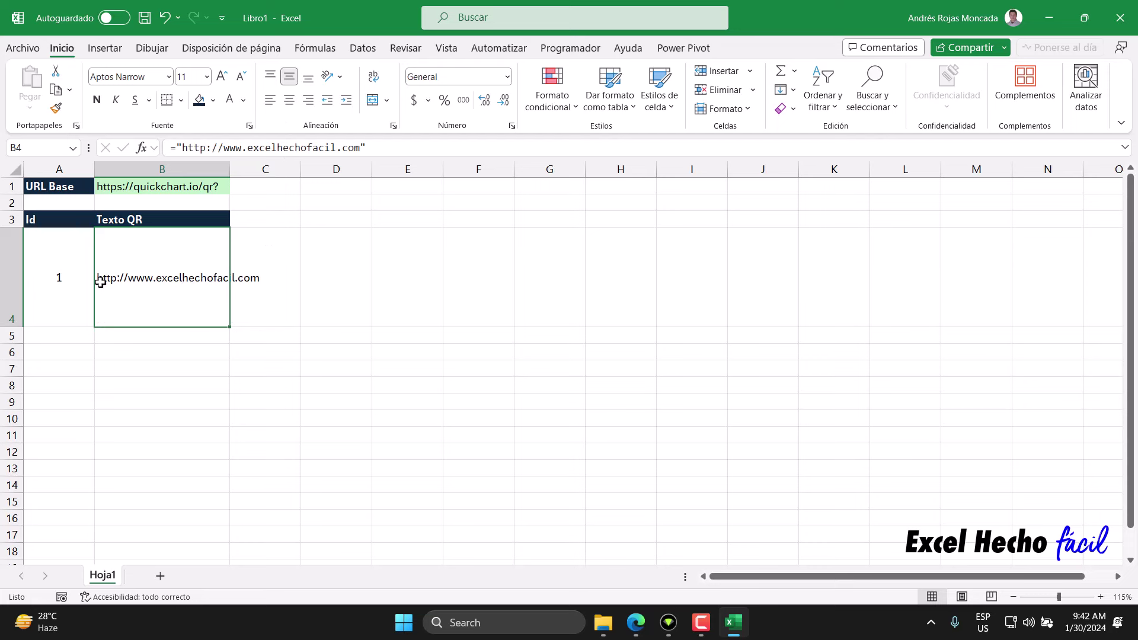
Add the Tamaño (px) header in C3 and a centred size 150 in C4.
click(256, 221)
text(T)
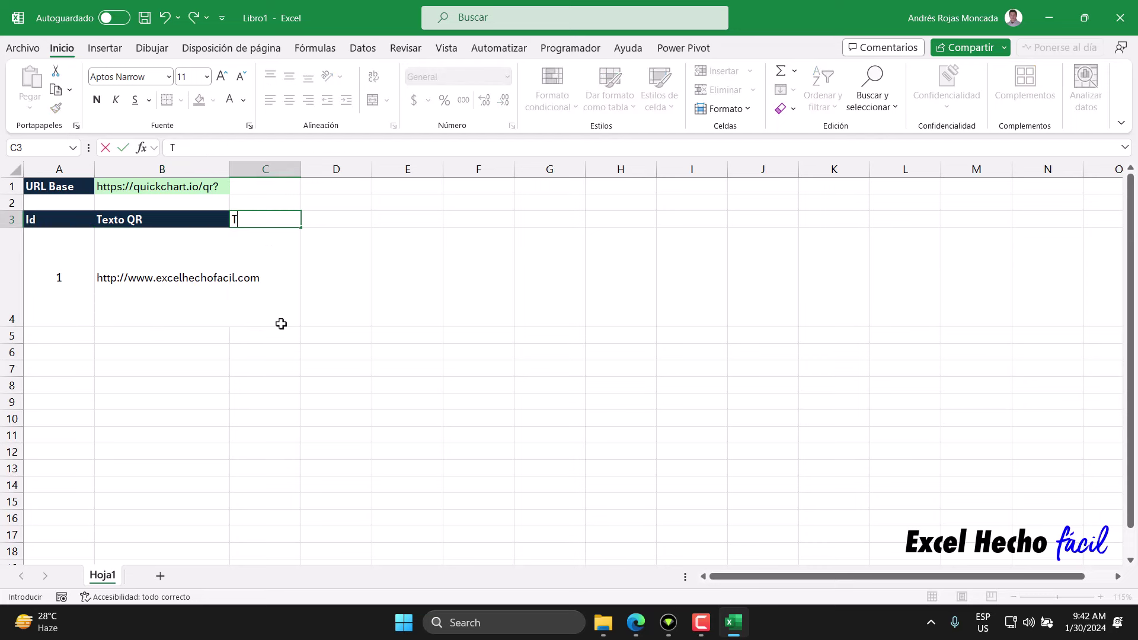
text(amañ)
text(o (p)
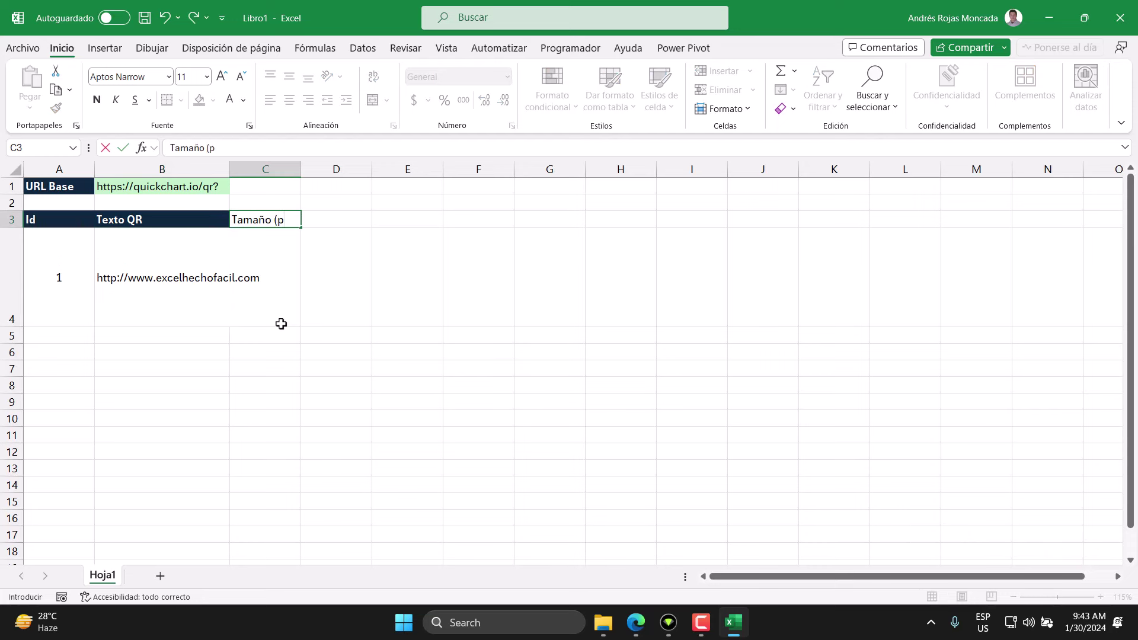
text(x))
key(Return)
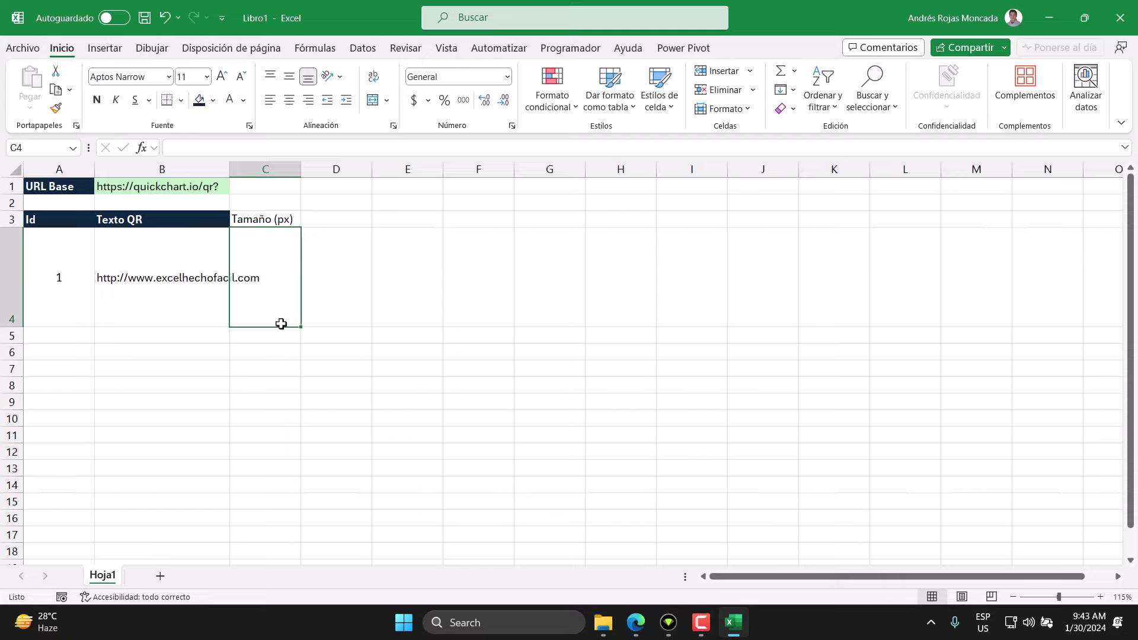
click(636, 622)
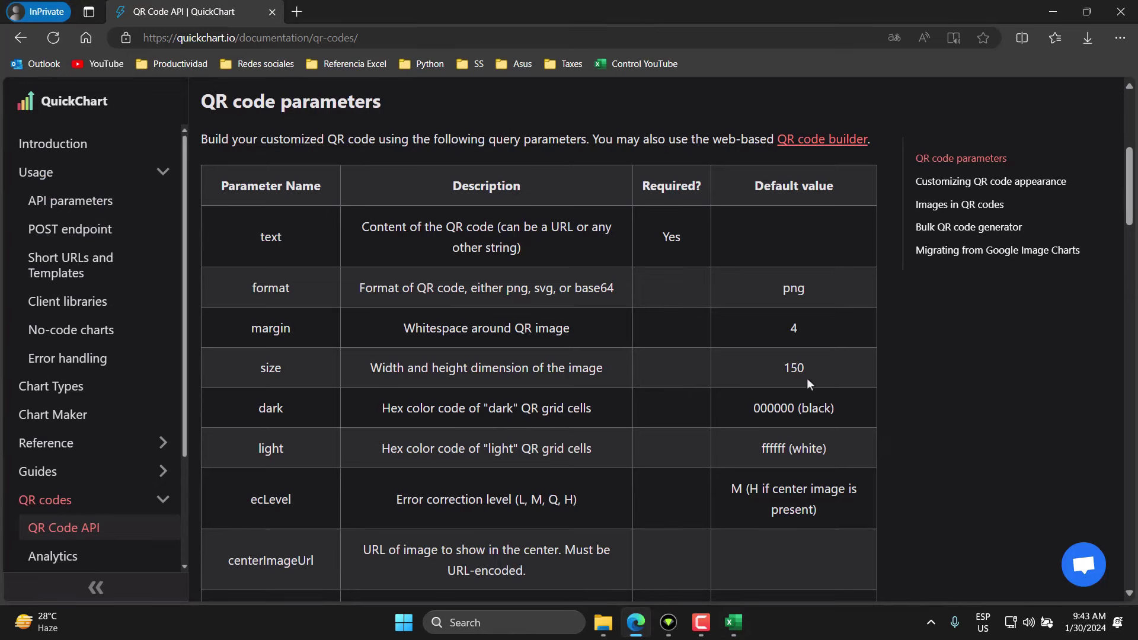
click(733, 622)
text(15)
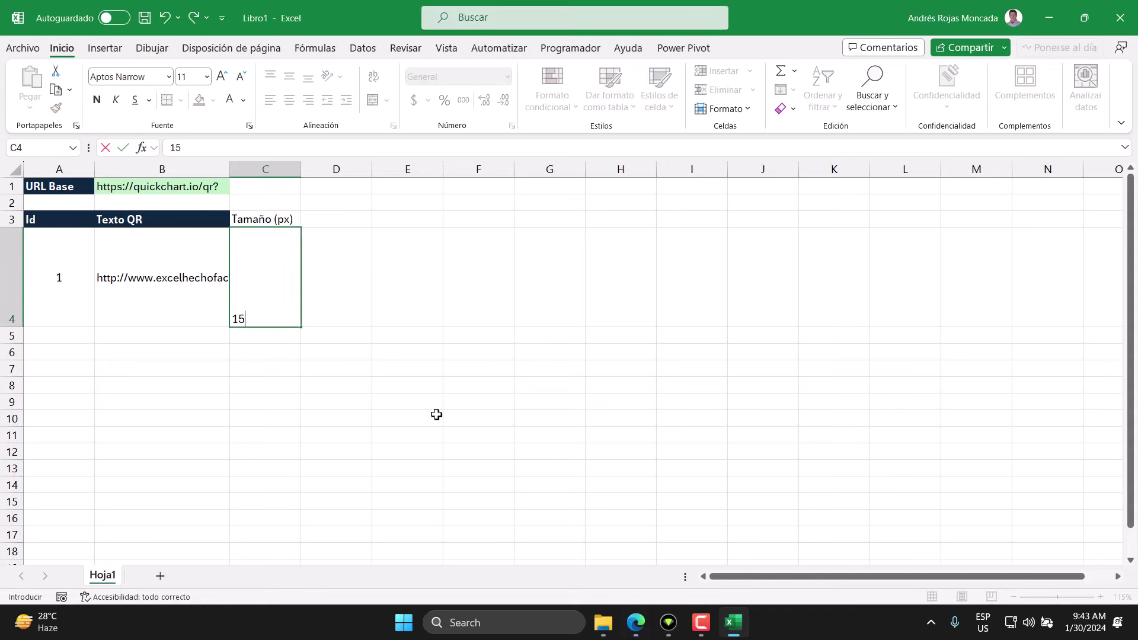
text(0)
key(Return)
click(280, 287)
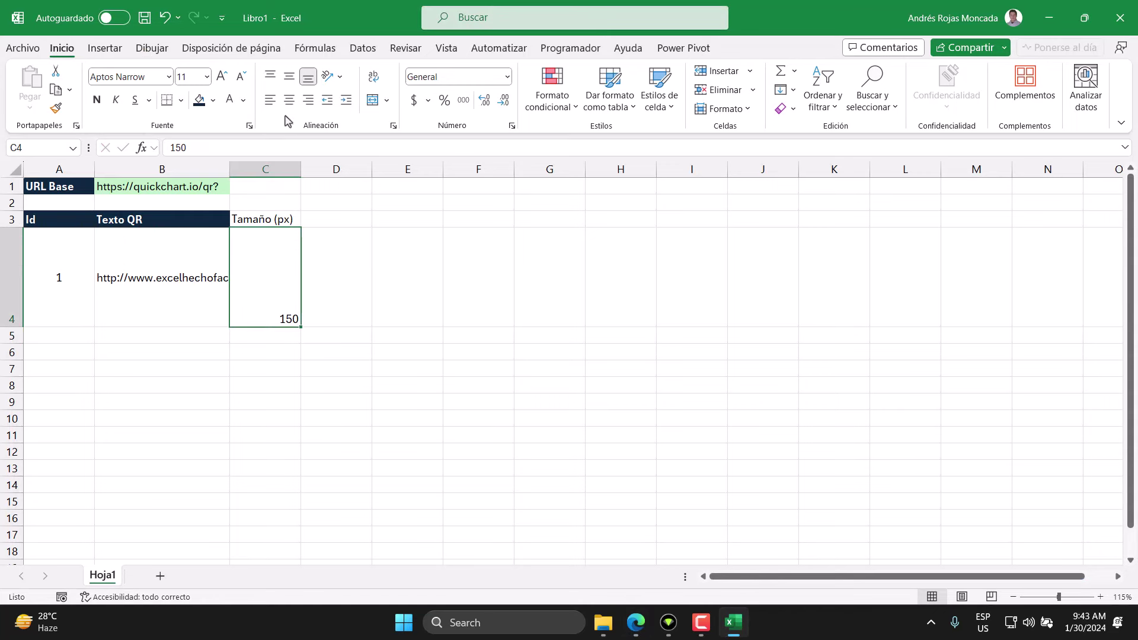
click(289, 100)
click(290, 77)
Copy B3's header formatting onto C3 and add the QR header in D3.
click(165, 219)
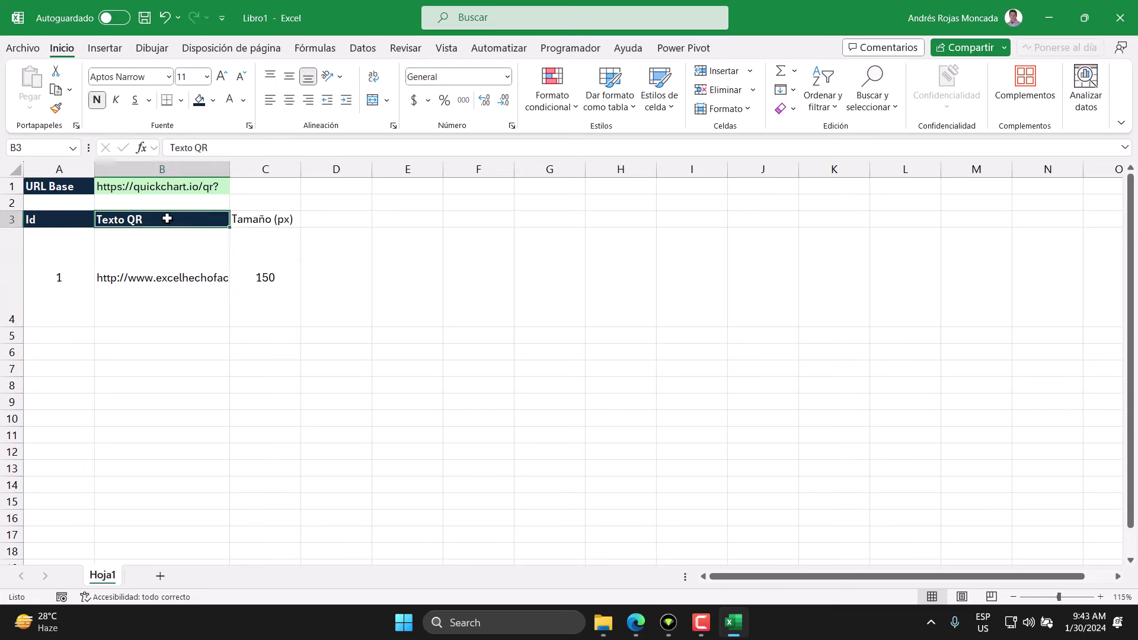
click(58, 107)
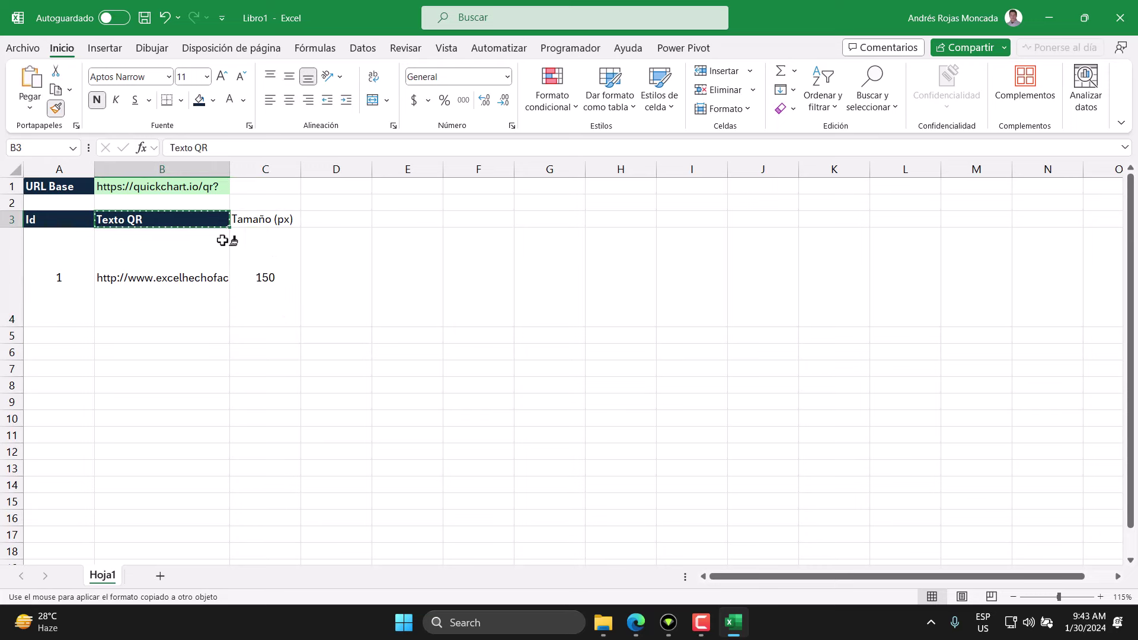
click(278, 219)
click(347, 220)
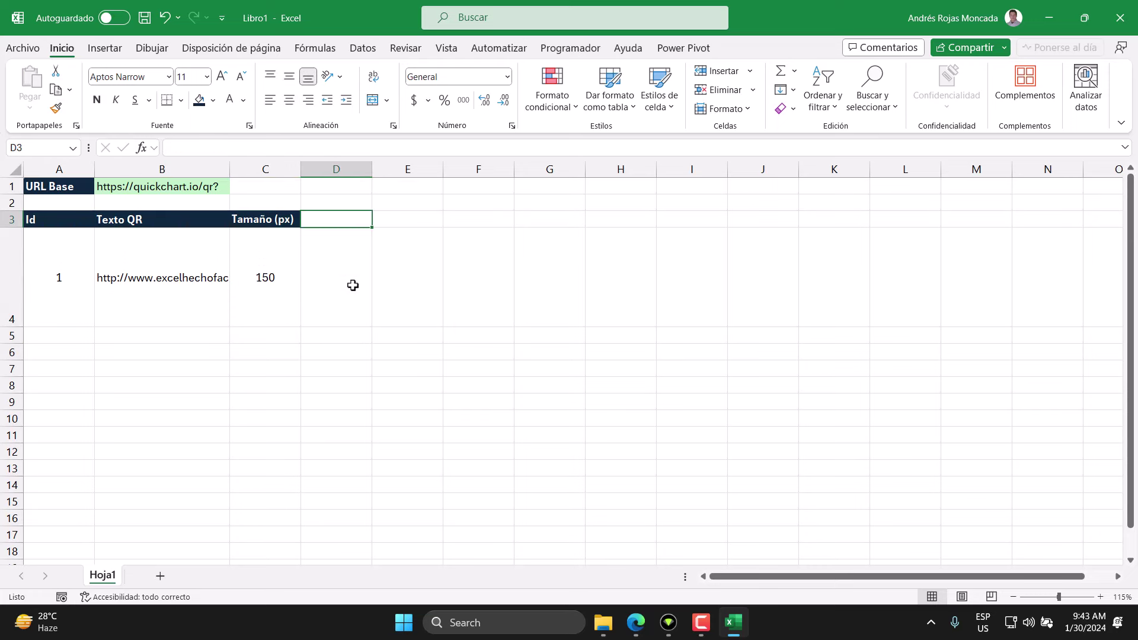
text(QR)
key(Return)
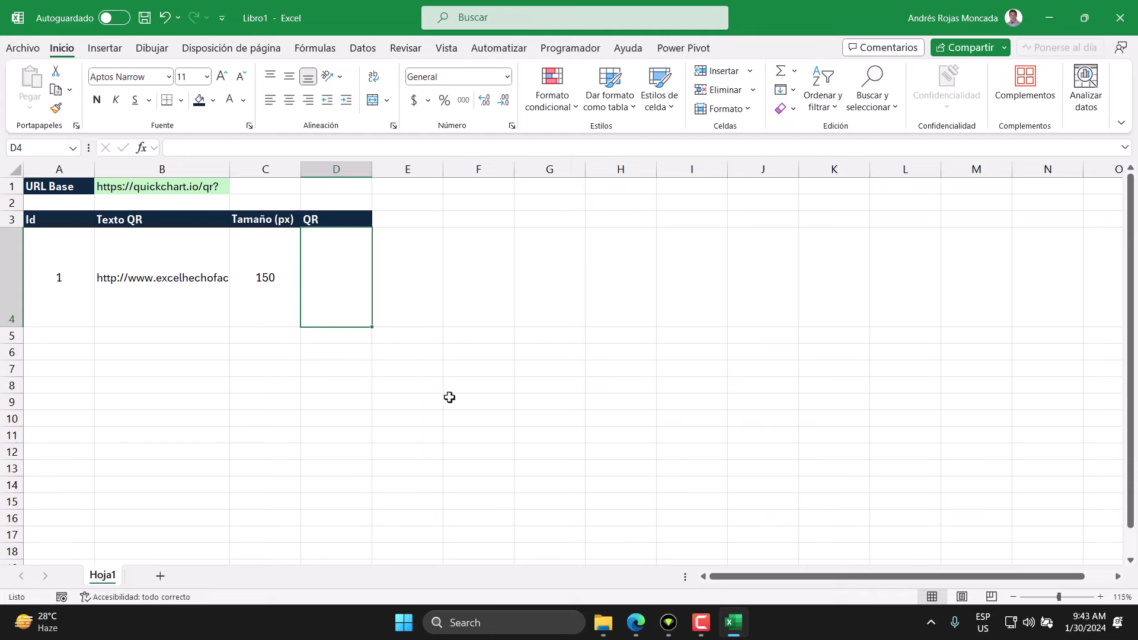
click(635, 622)
scroll(509, 448, down, 6)
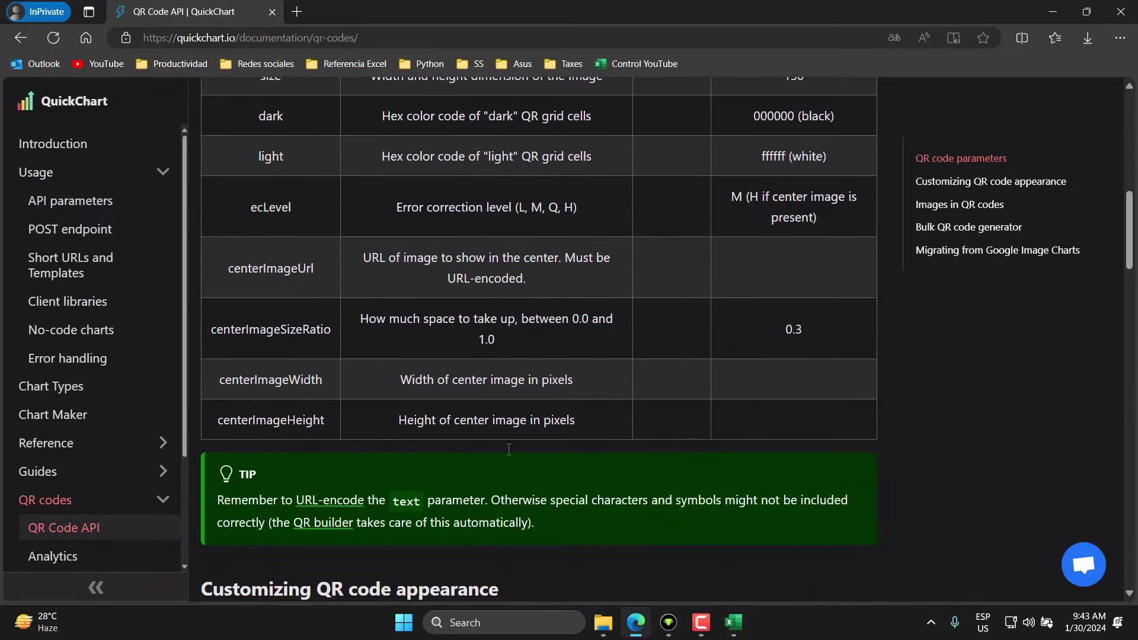
scroll(516, 446, down, 4)
scroll(527, 443, down, 3)
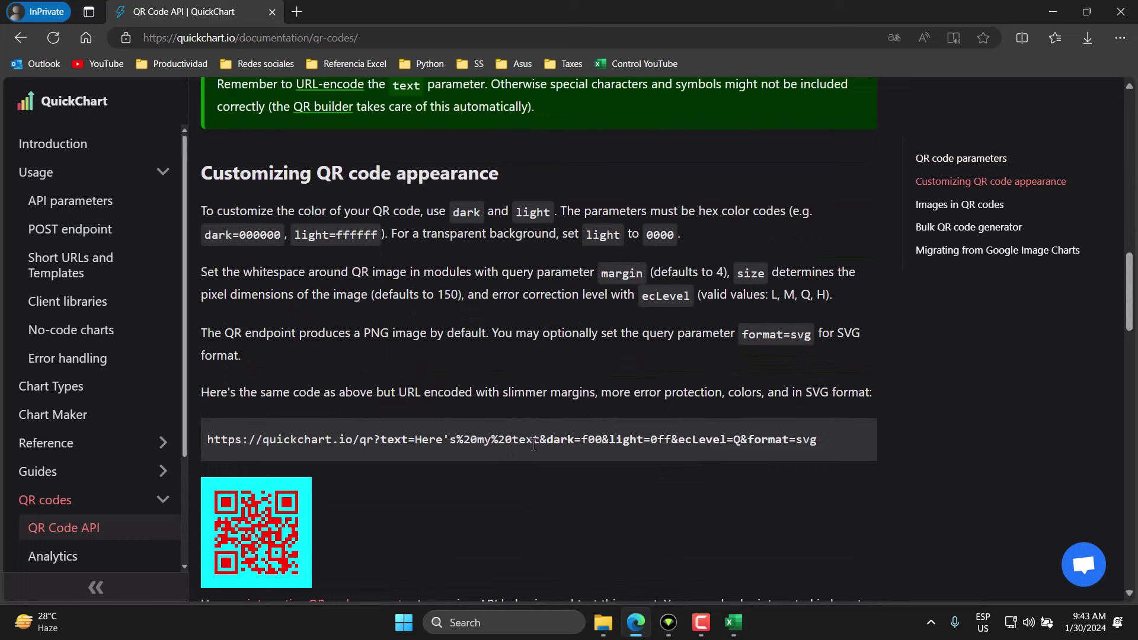
drag(208, 442, 379, 440)
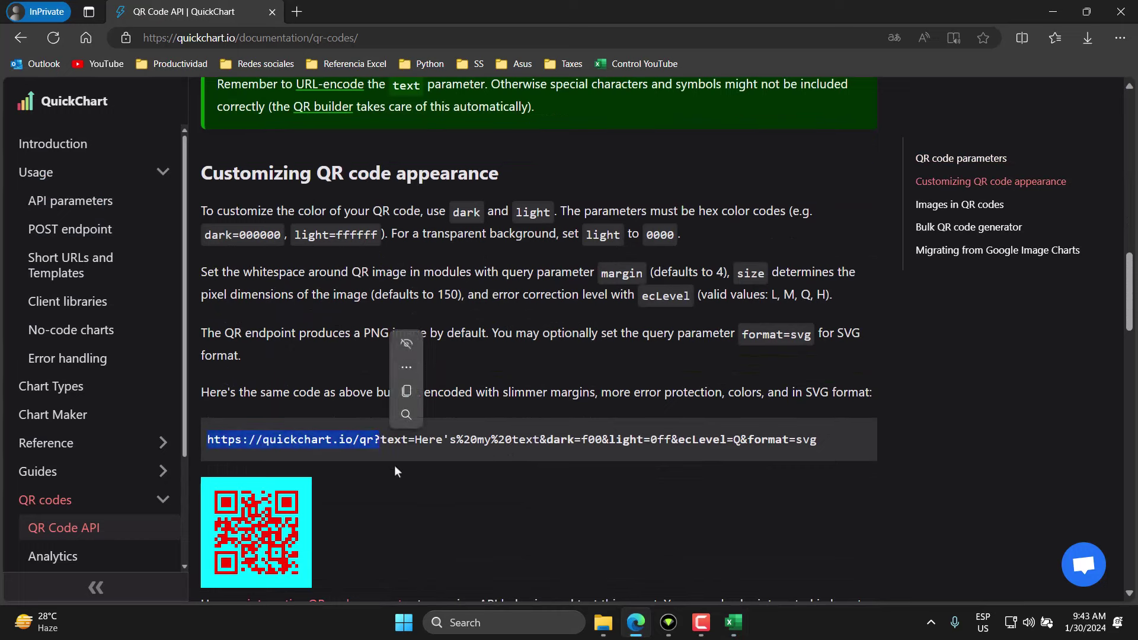
drag(381, 440, 481, 447)
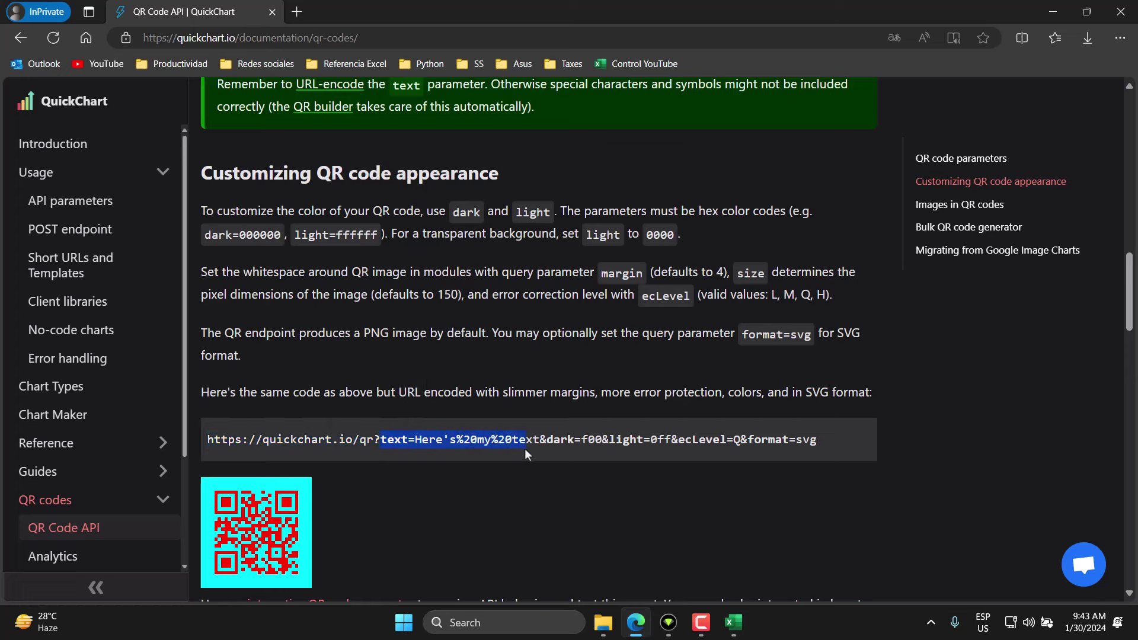
drag(538, 448, 538, 448)
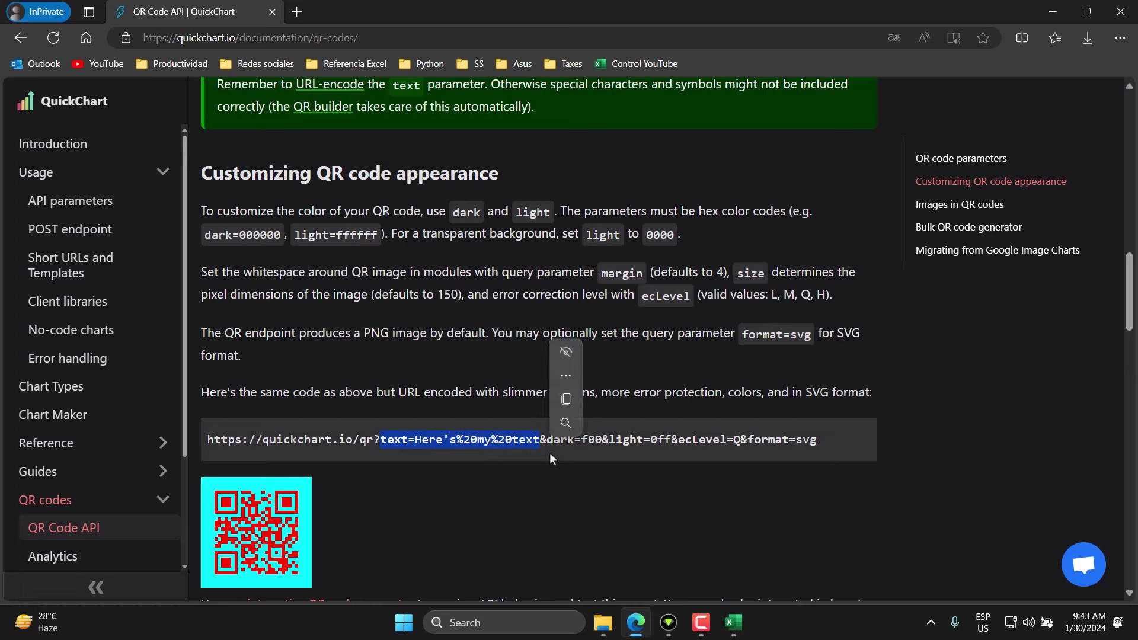
click(541, 442)
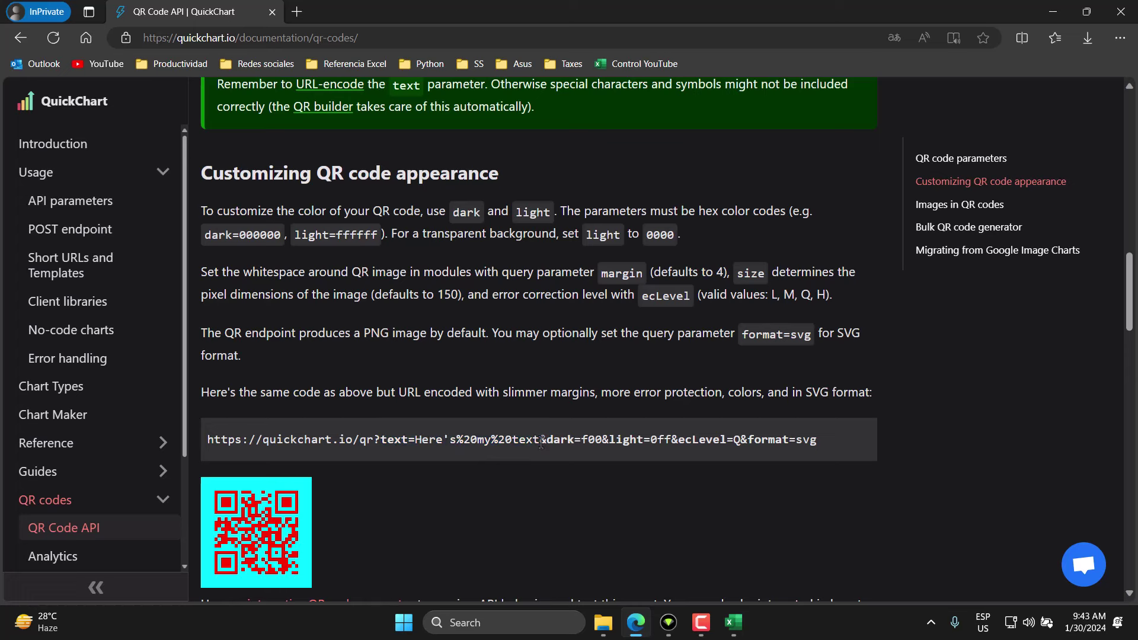
drag(541, 442, 608, 453)
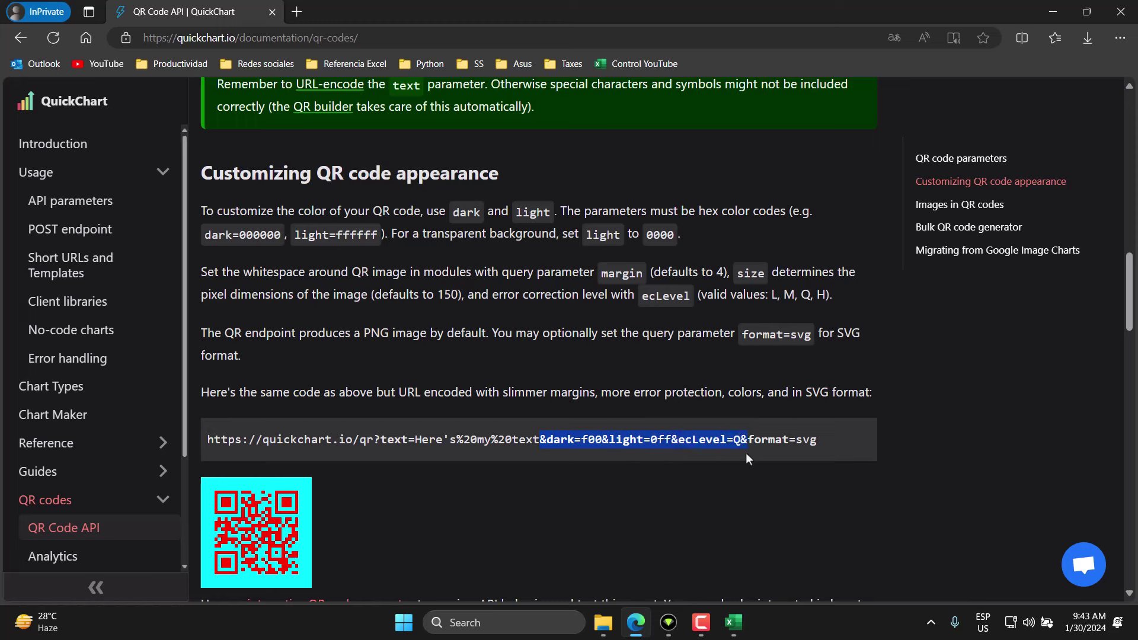
drag(809, 452, 820, 452)
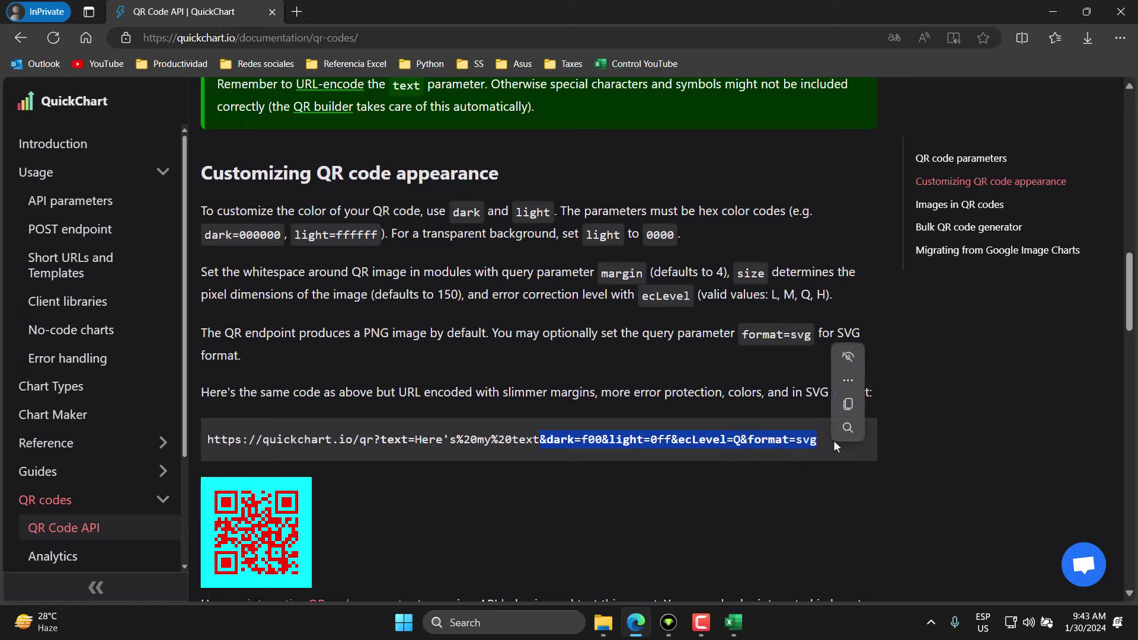
click(858, 443)
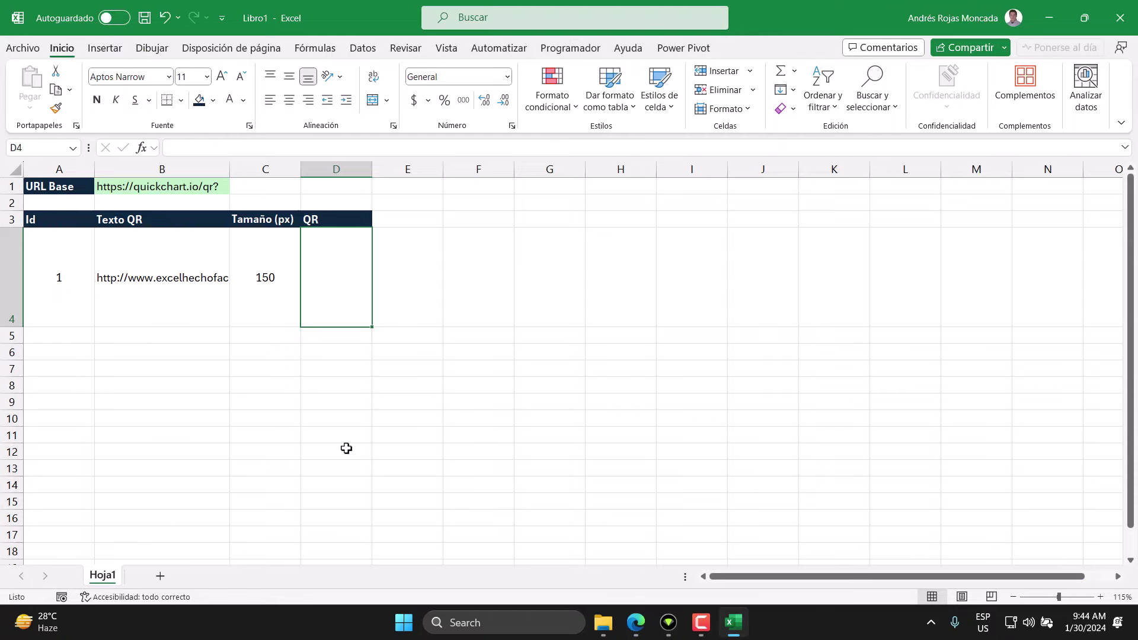
Start D4's formula as =$B$1&" with an absolute reference to the base URL in B1.
text(=)
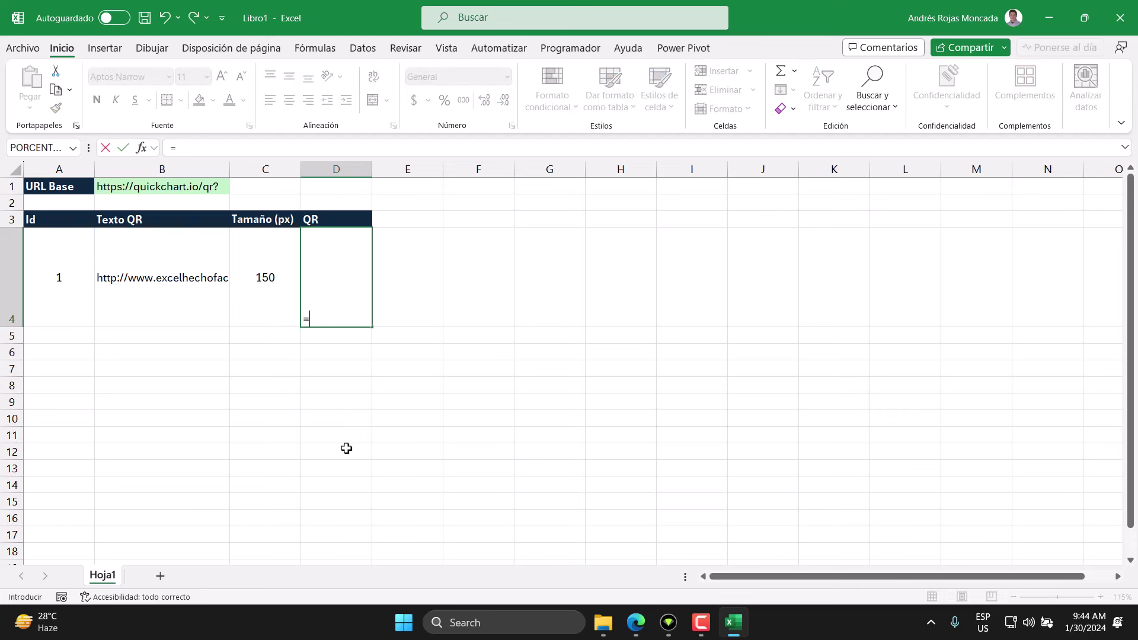
text("")
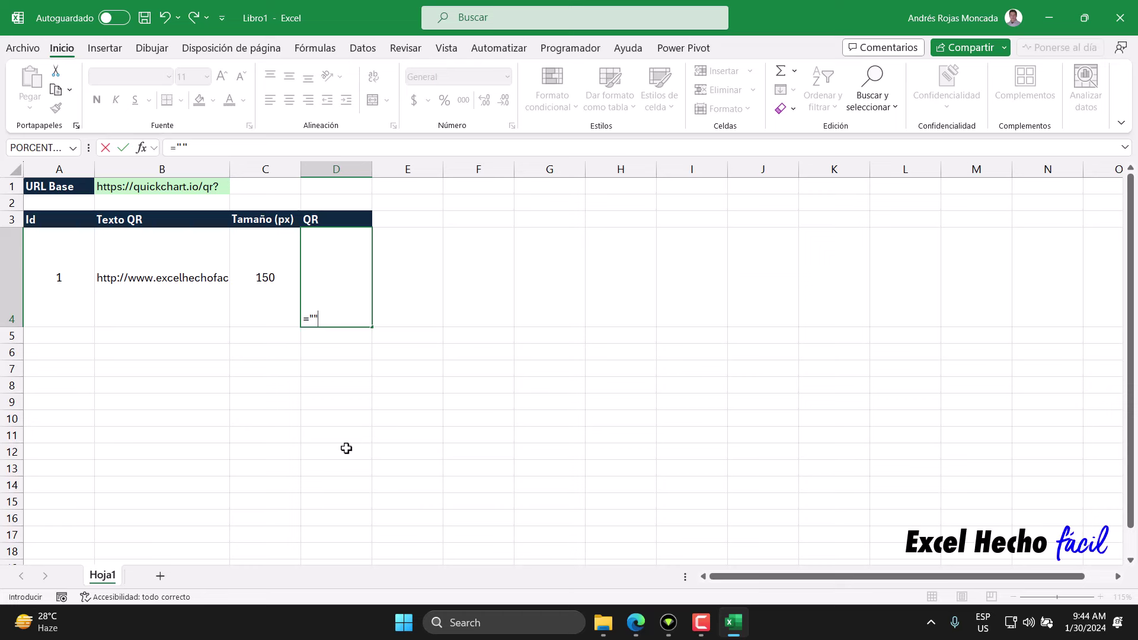
click(313, 318)
key(BackSpace)
key(BackSpace)
click(151, 187)
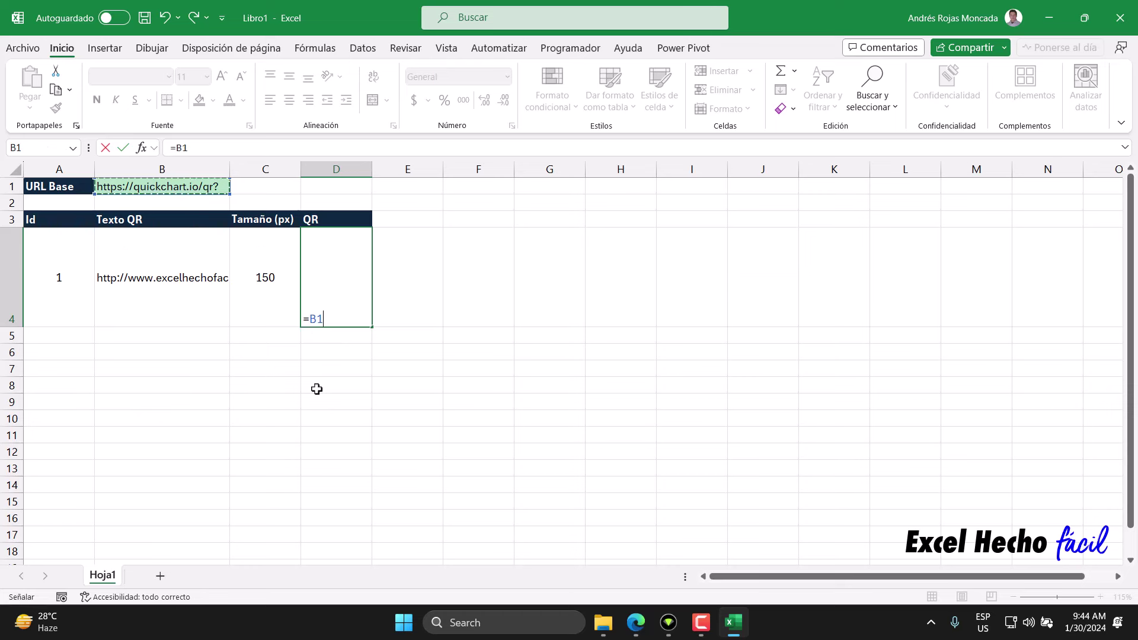
key(F4)
text($B$1&)
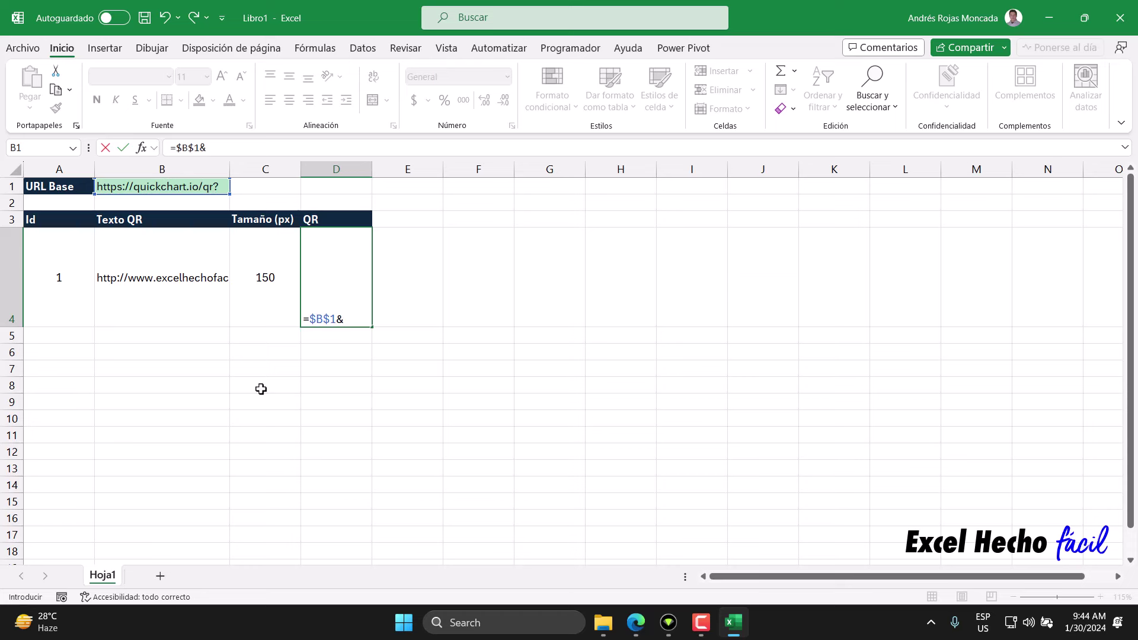
text(")
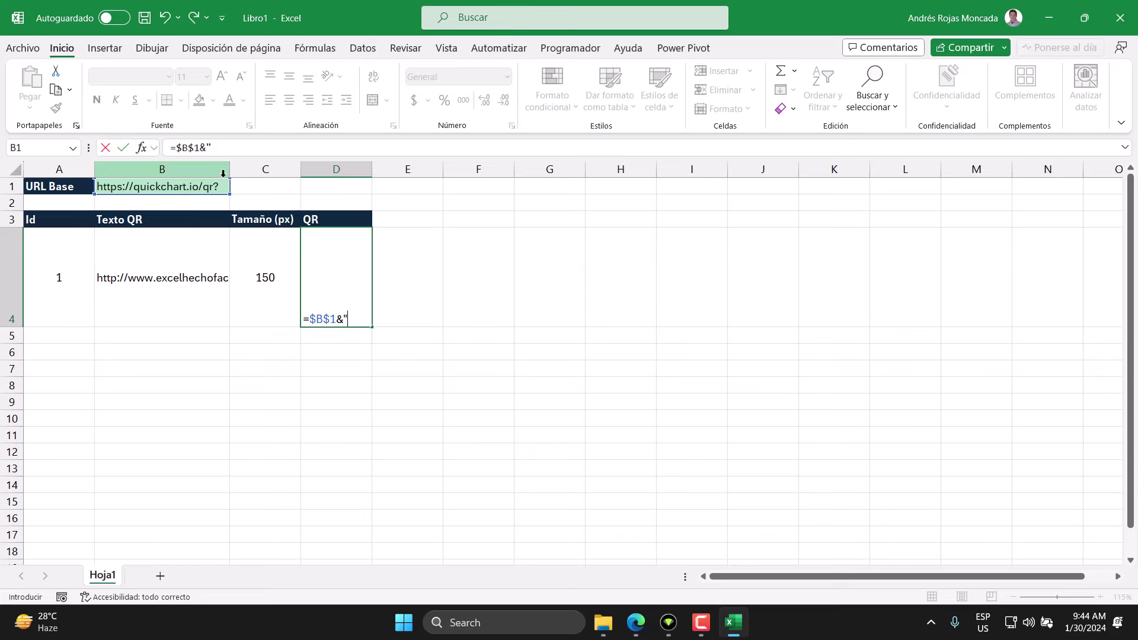
click(637, 623)
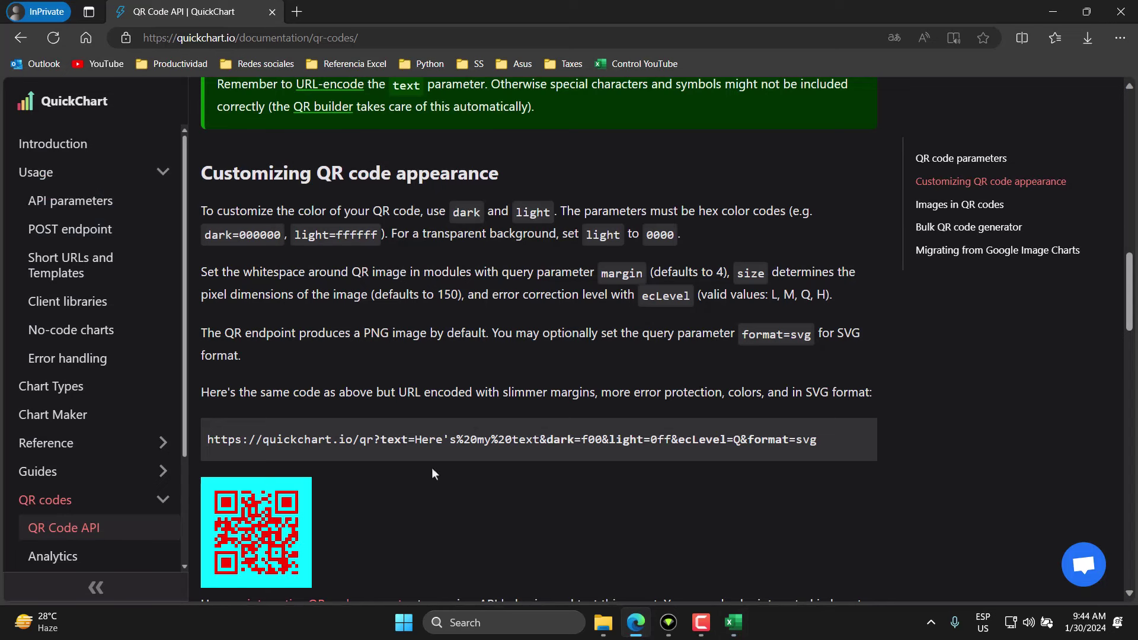
Extend D4's formula to =$B$1&"text="&B4 using the docs' text parameter.
drag(380, 441, 409, 444)
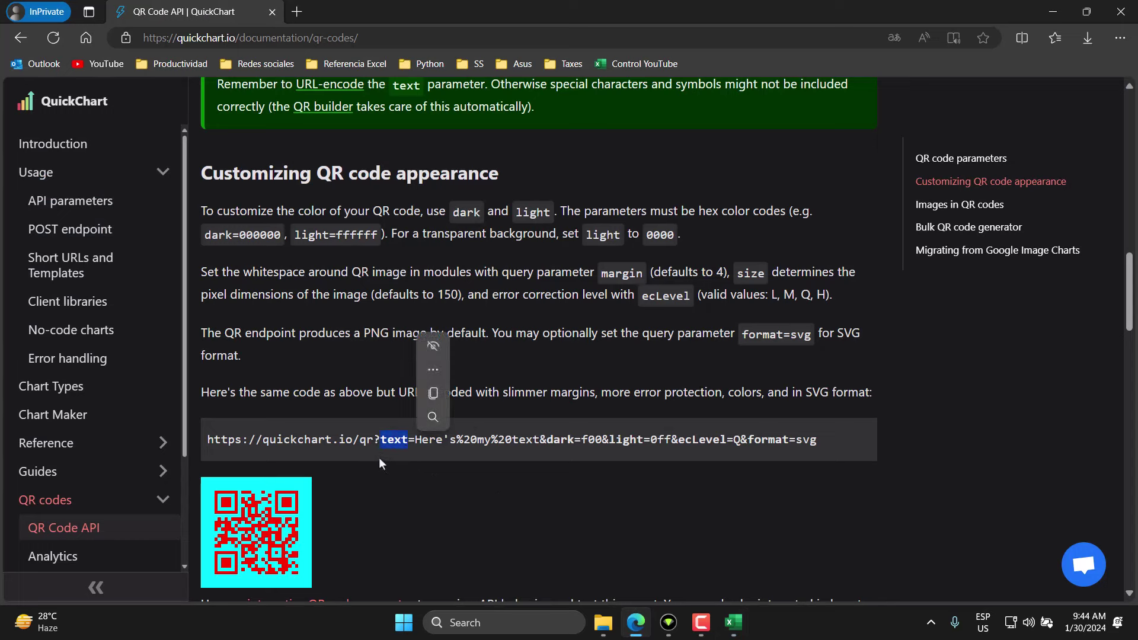
click(724, 619)
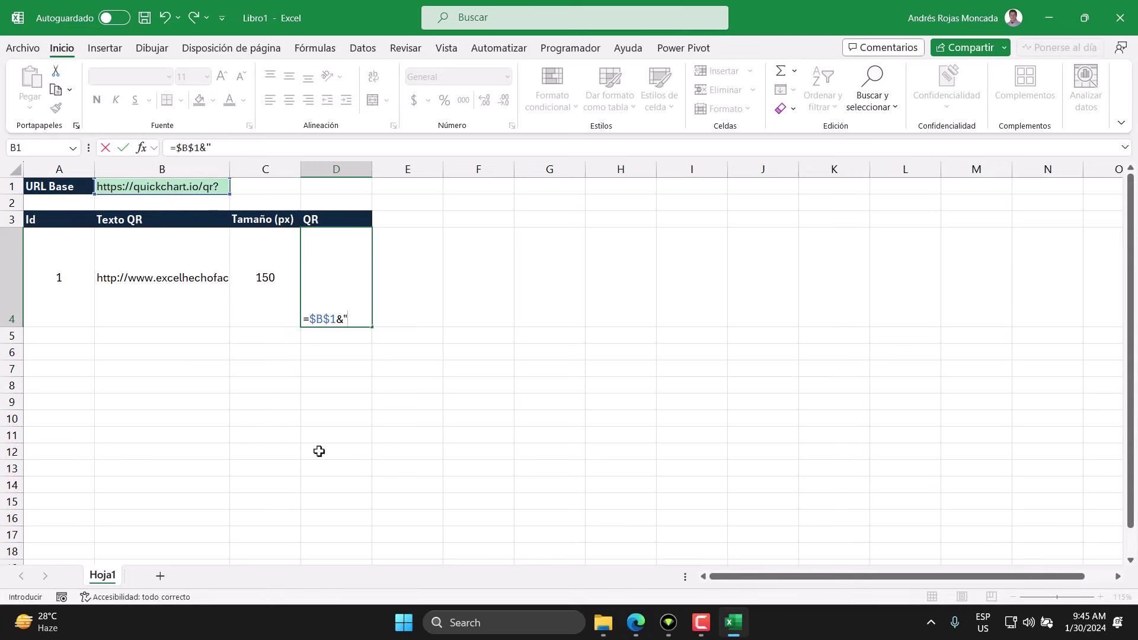
text(text)
text(=)
text(")
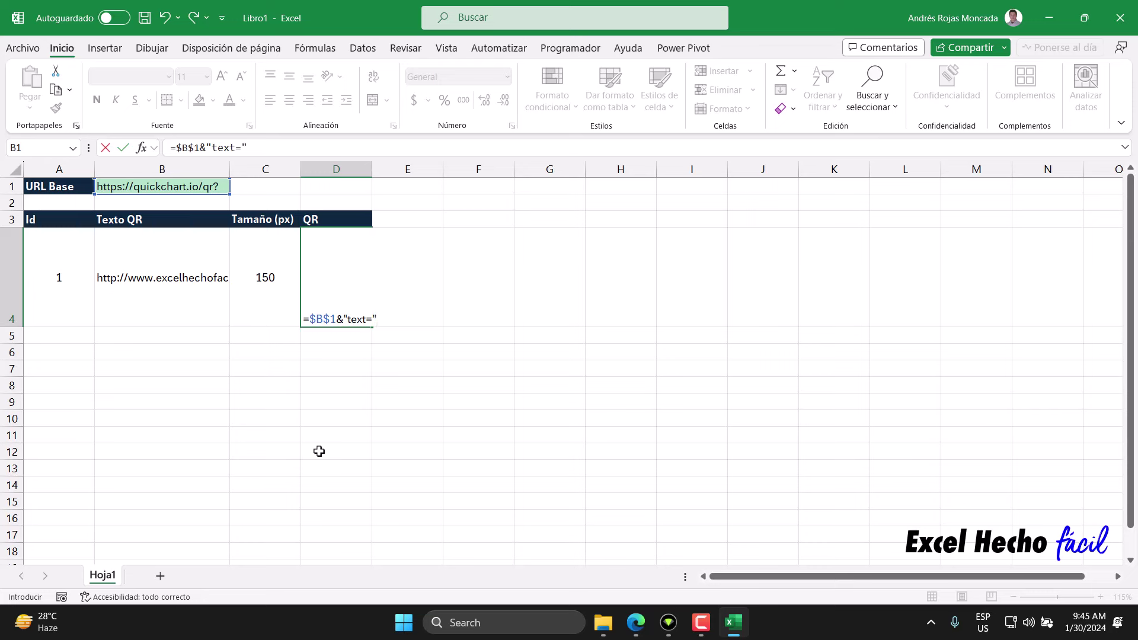
key(Return)
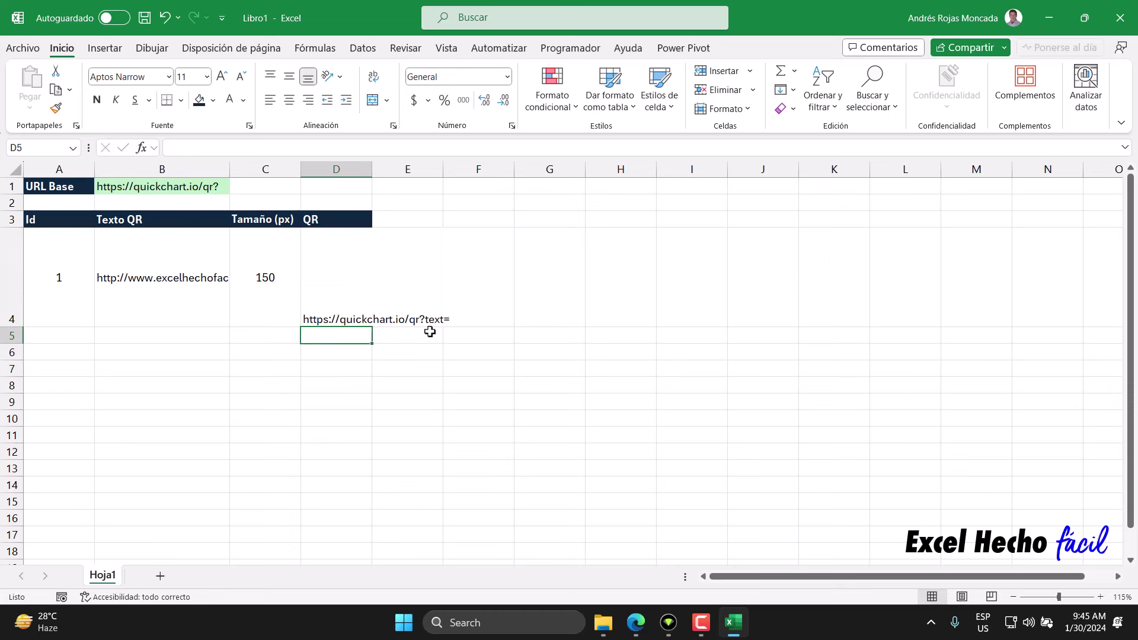
click(368, 298)
key(F2)
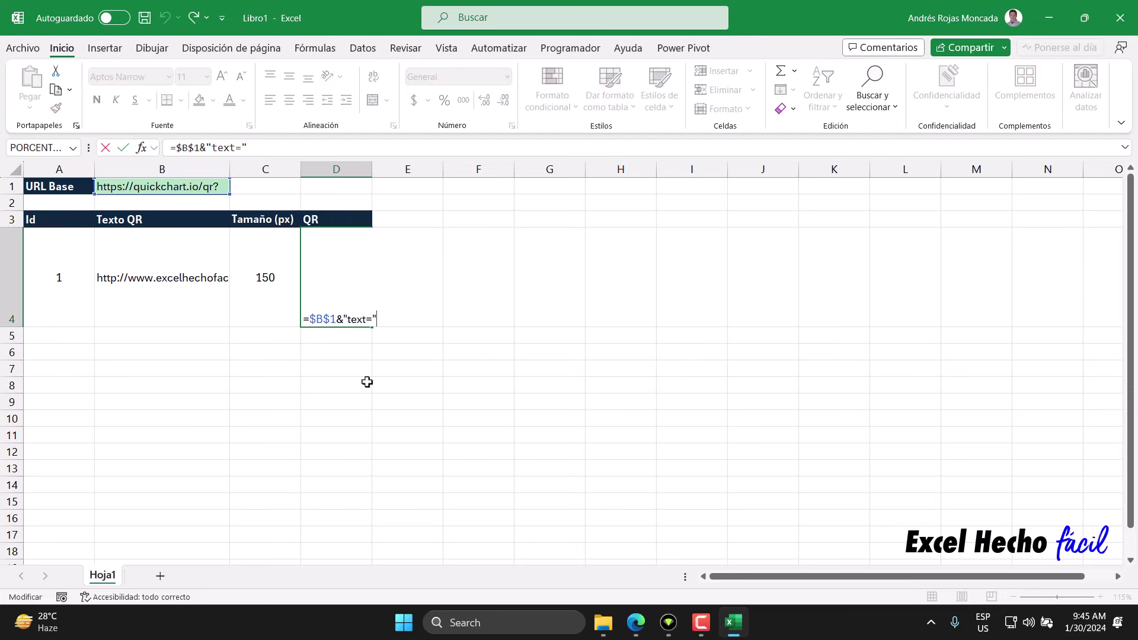
text(&)
click(183, 294)
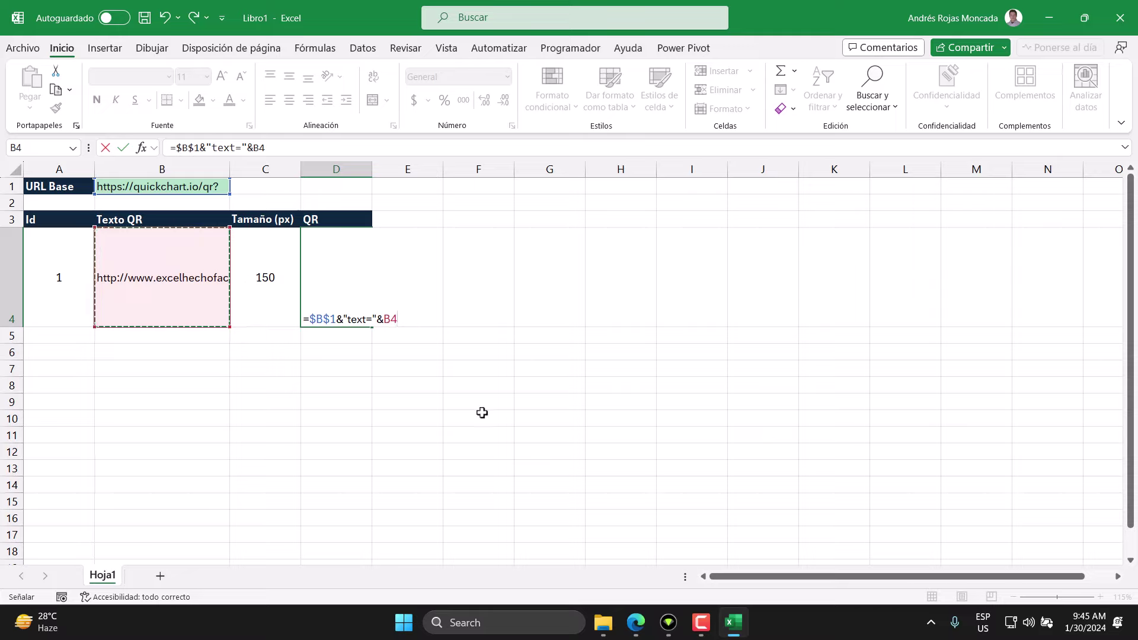
click(636, 622)
scroll(364, 378, up, 1)
Complete D4 as =$B$1&"text="&B4&"&size="&C4 to return the full QuickChart URL.
scroll(364, 378, up, 5)
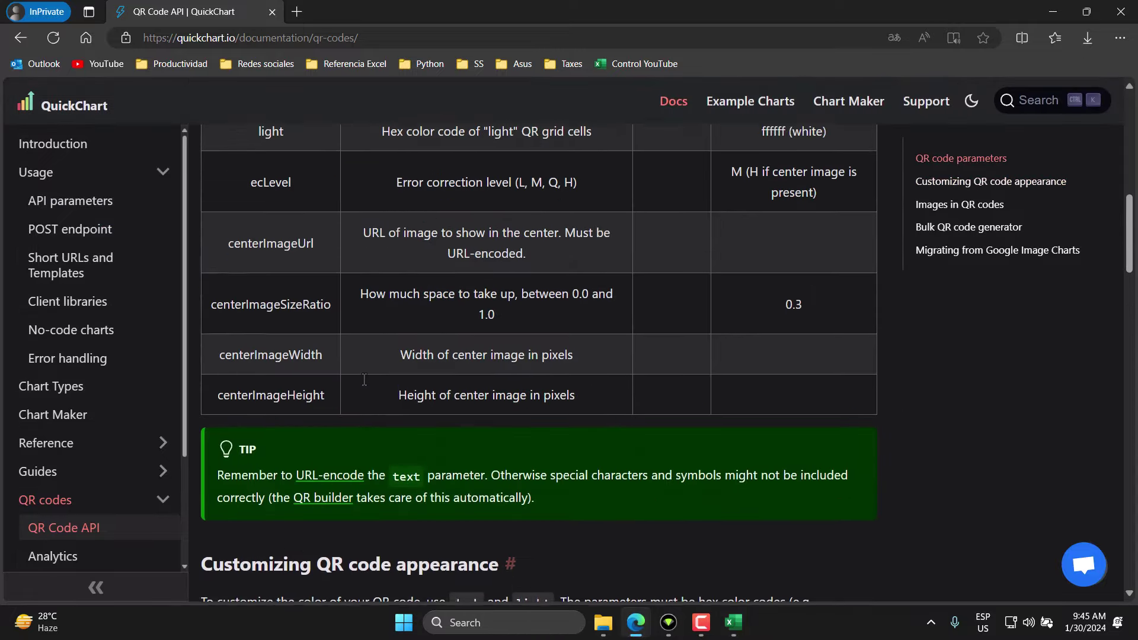
scroll(364, 378, up, 4)
scroll(364, 380, up, 2)
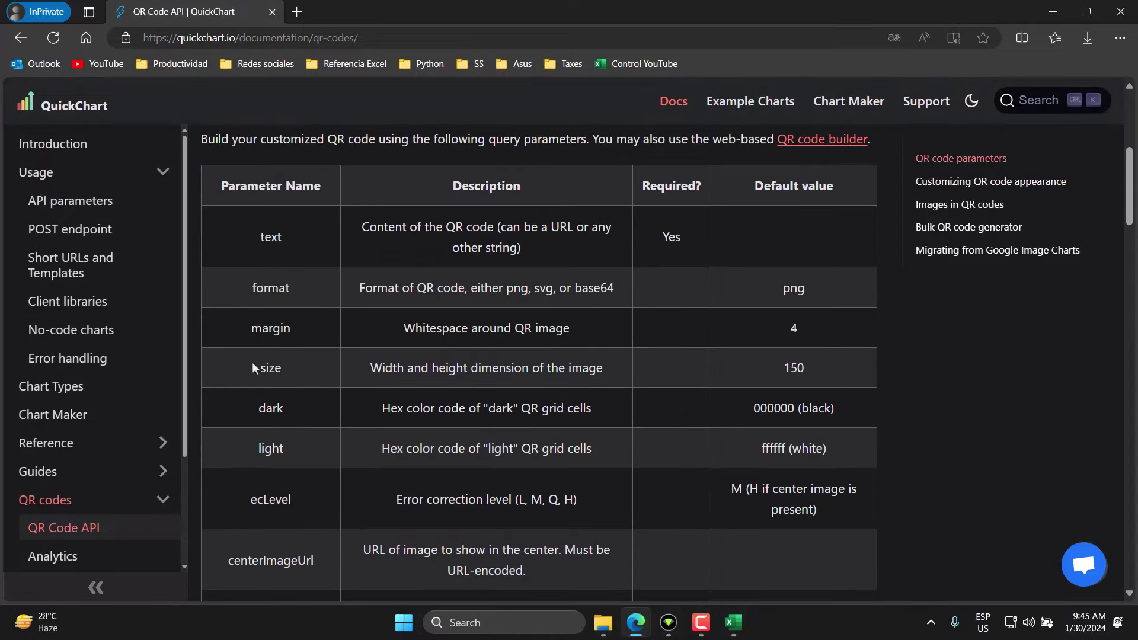
click(733, 622)
text(&"text="&B4&)
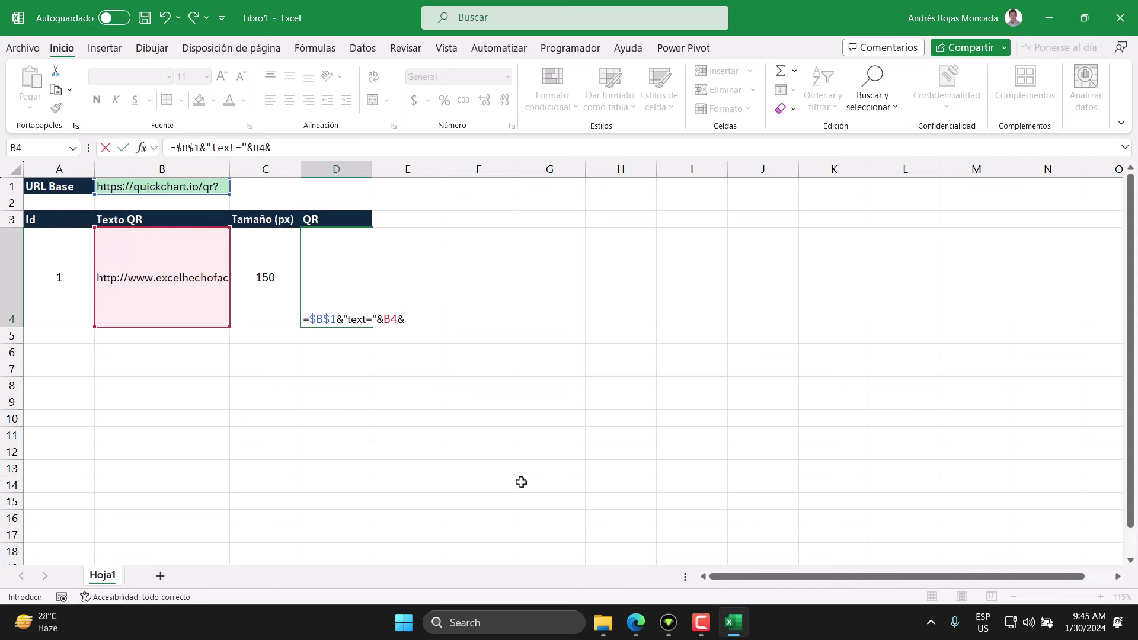
text("")
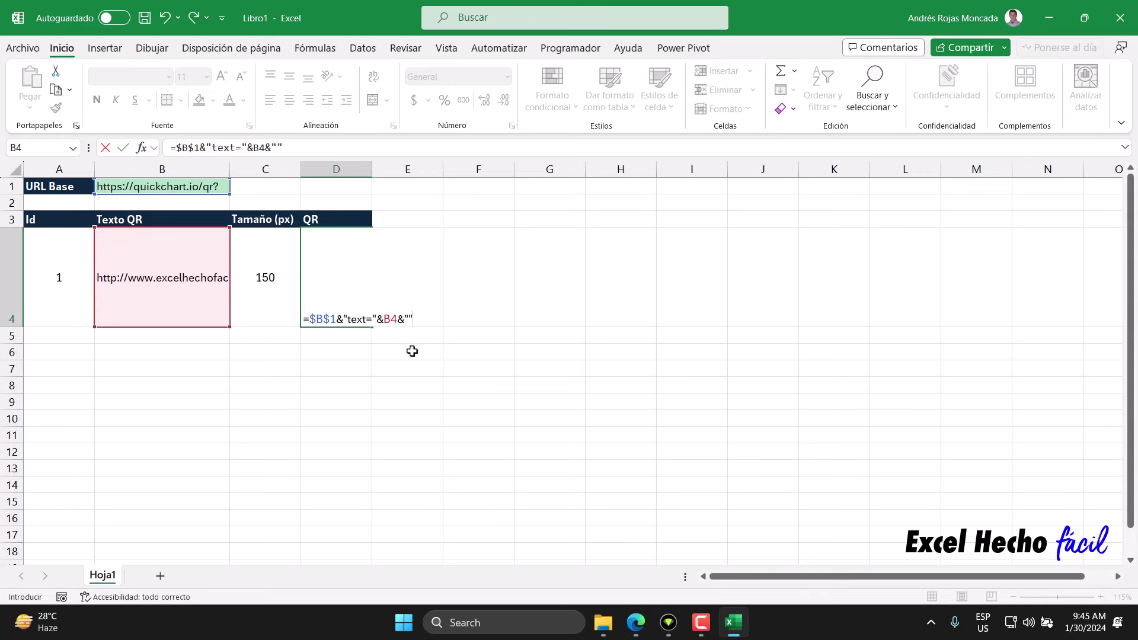
click(409, 319)
text(&)
text(si)
text(ze)
text(=")
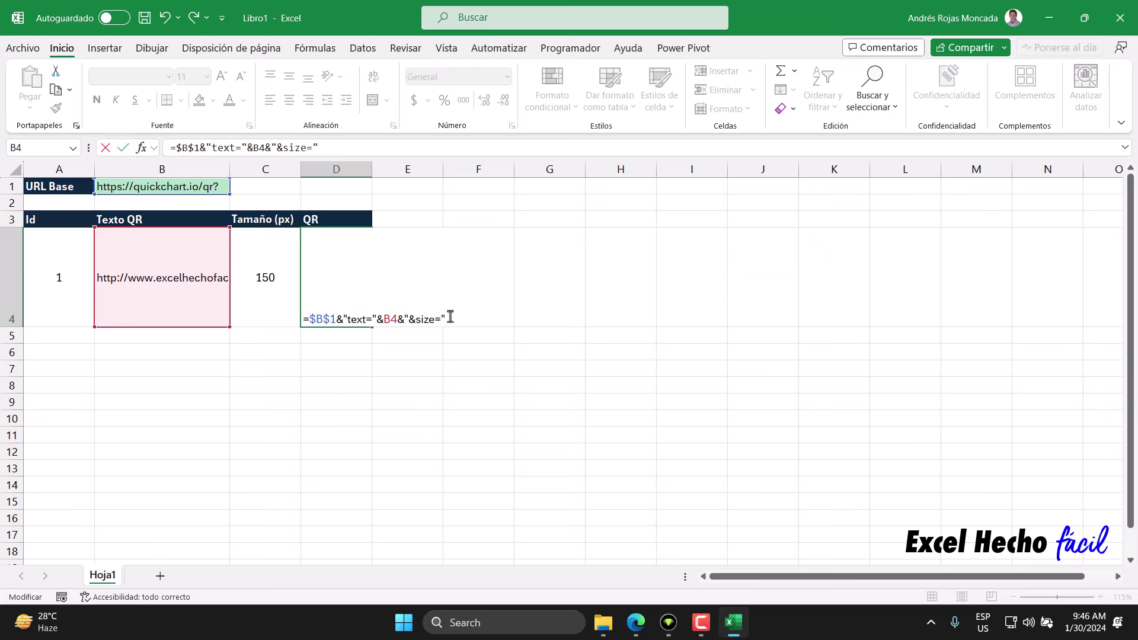
text(&)
mouse_move(405, 320)
mouse_down()
mouse_move(445, 322)
mouse_move(305, 320)
mouse_up()
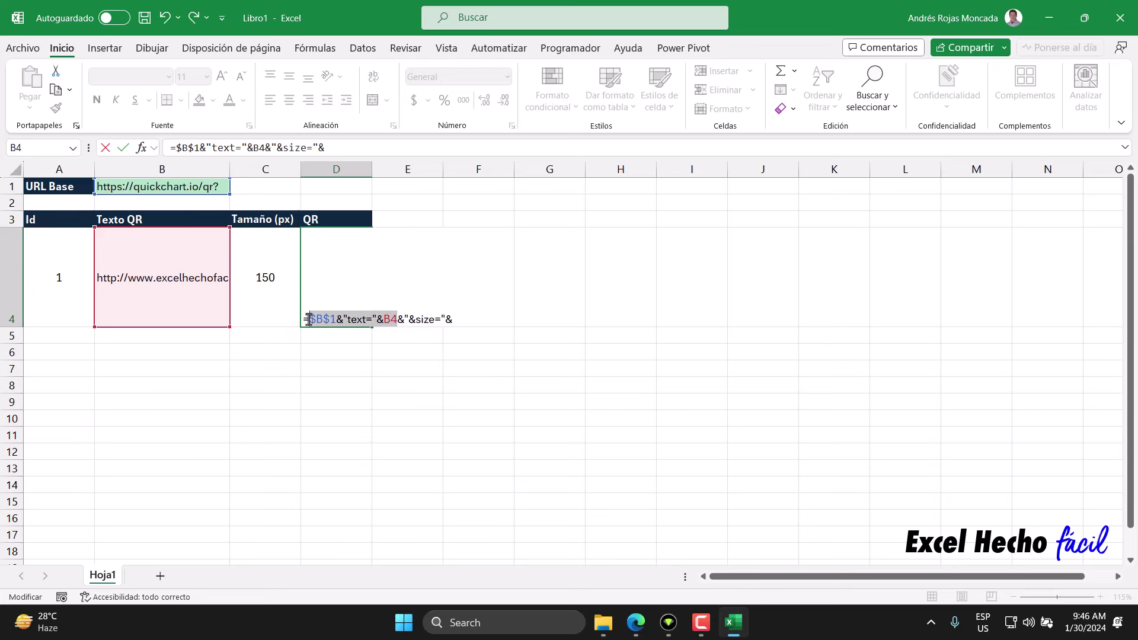
click(472, 320)
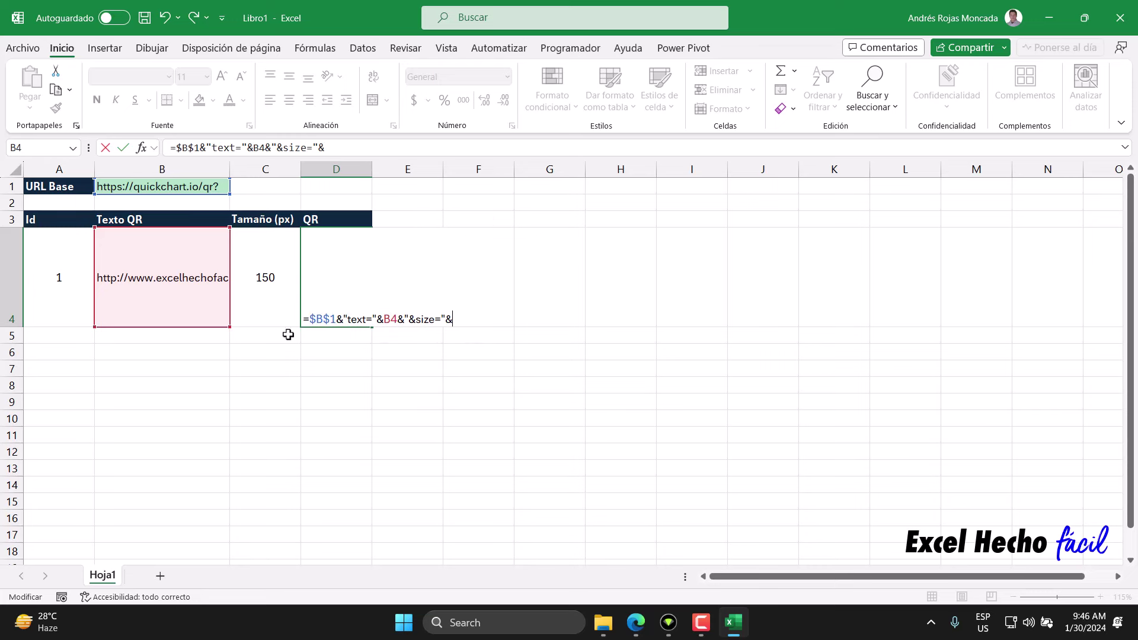
click(273, 285)
key(Return)
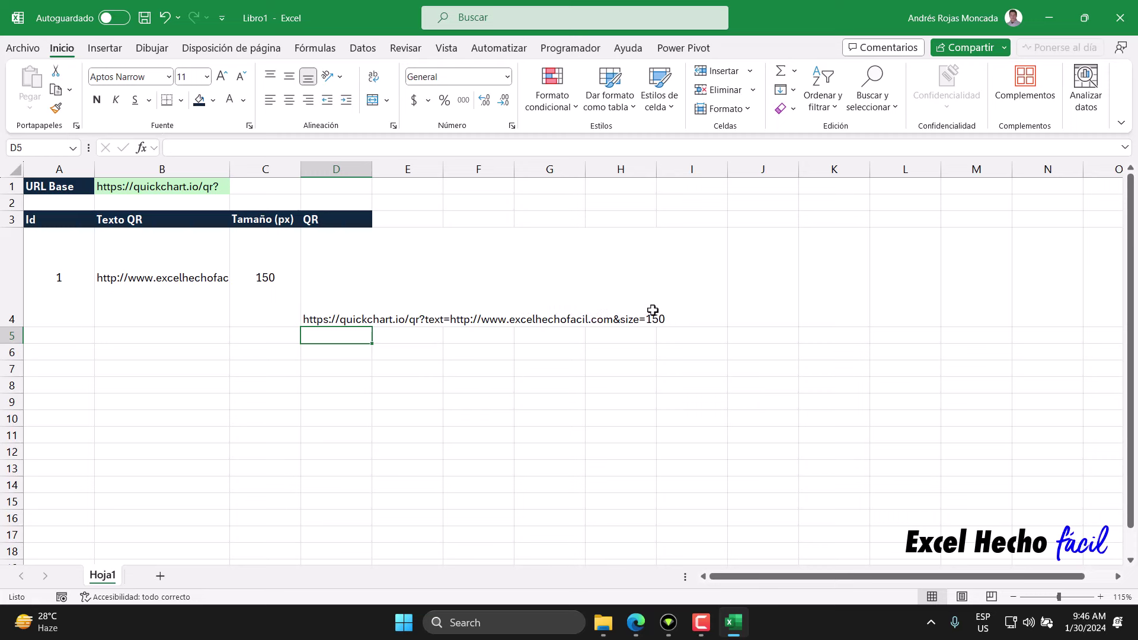
Wrap D4's URL in IMAGEN with sizing option 2 (original size) to show the QR code.
click(357, 304)
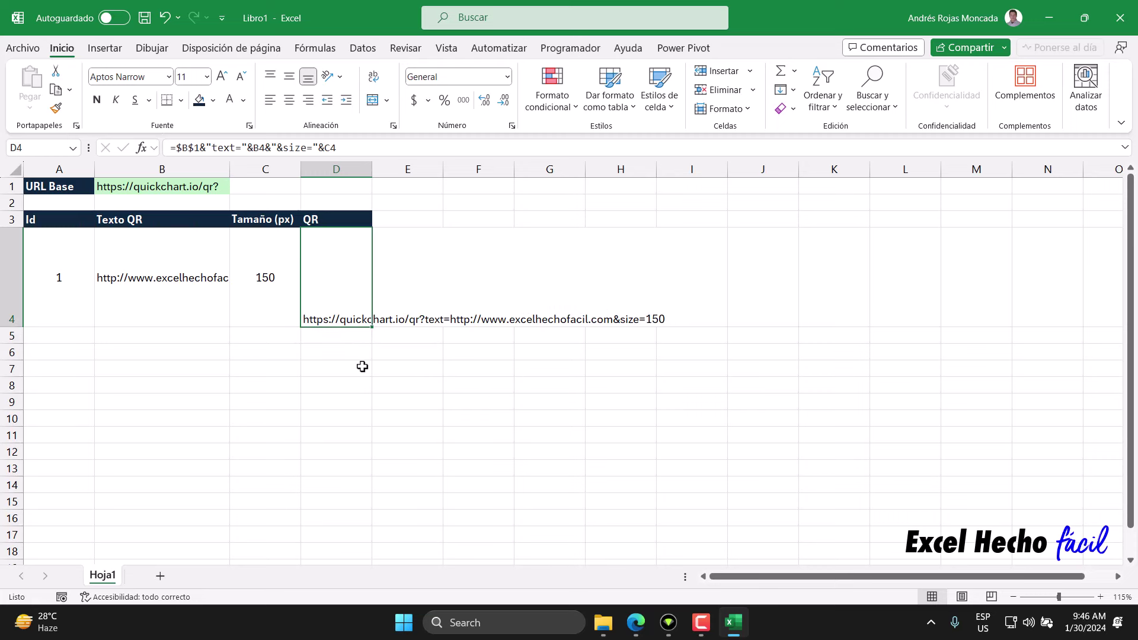
key(F2)
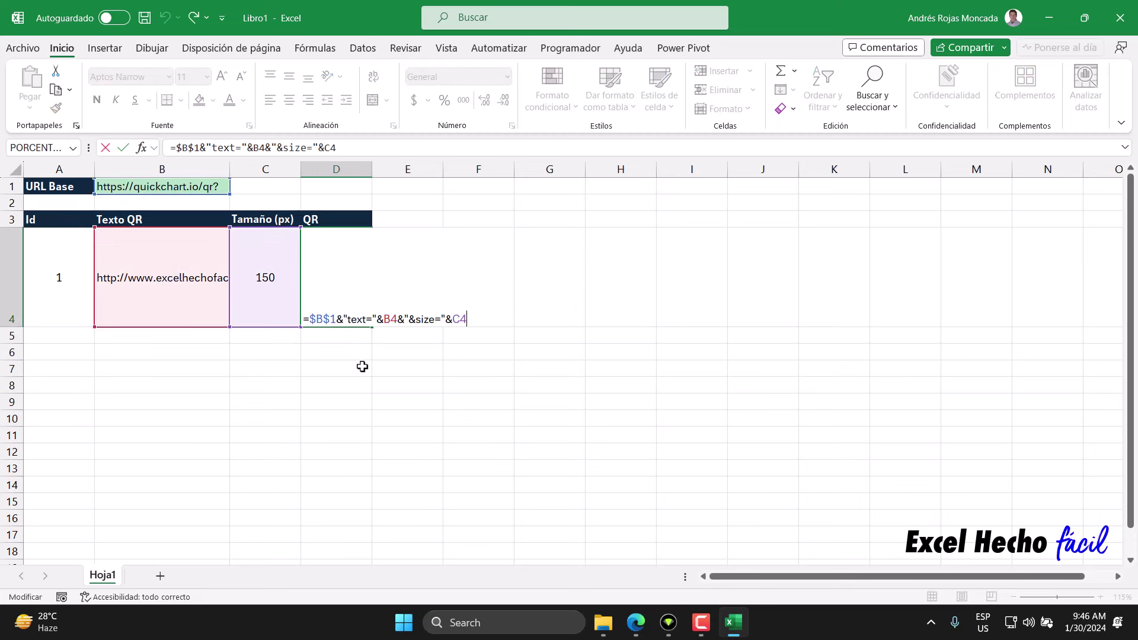
click(308, 320)
text(IMAGEN()
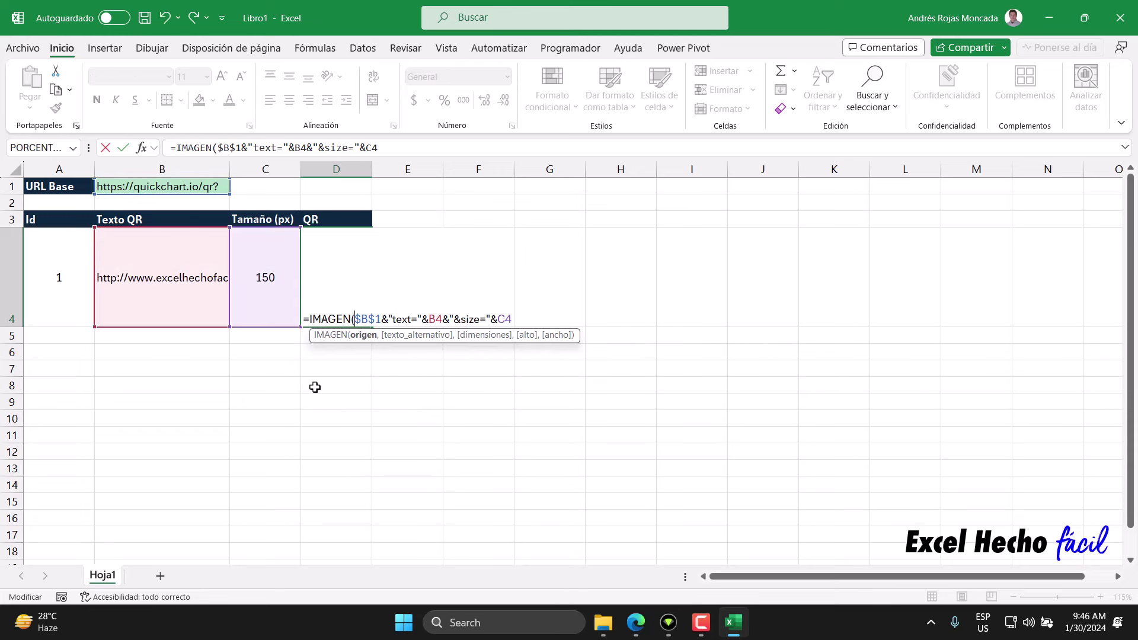
click(362, 335)
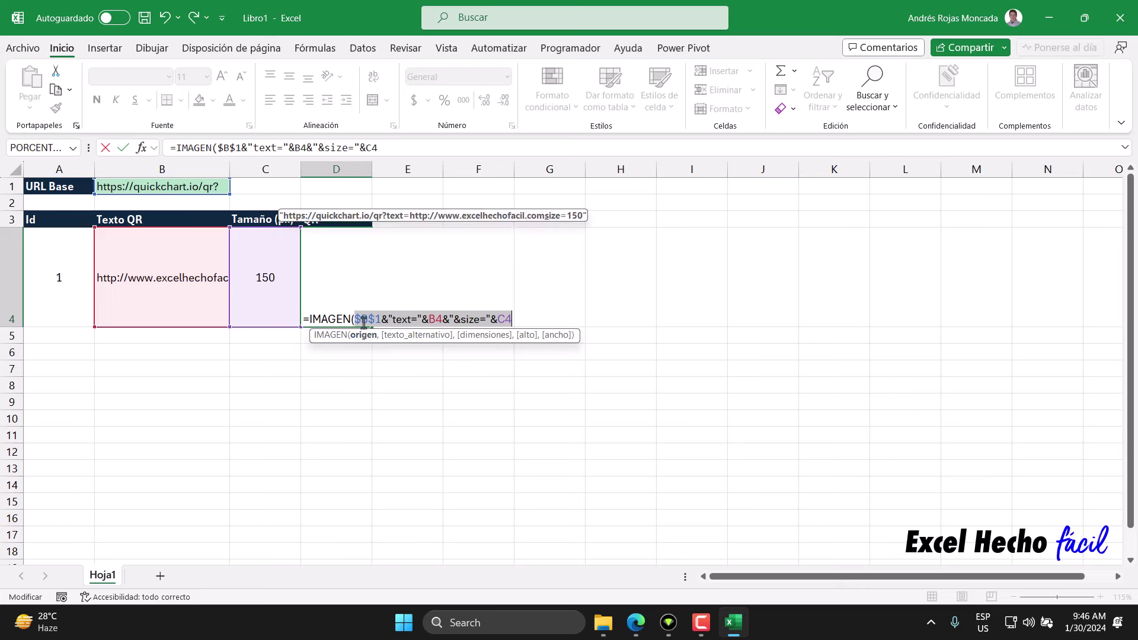
click(511, 320)
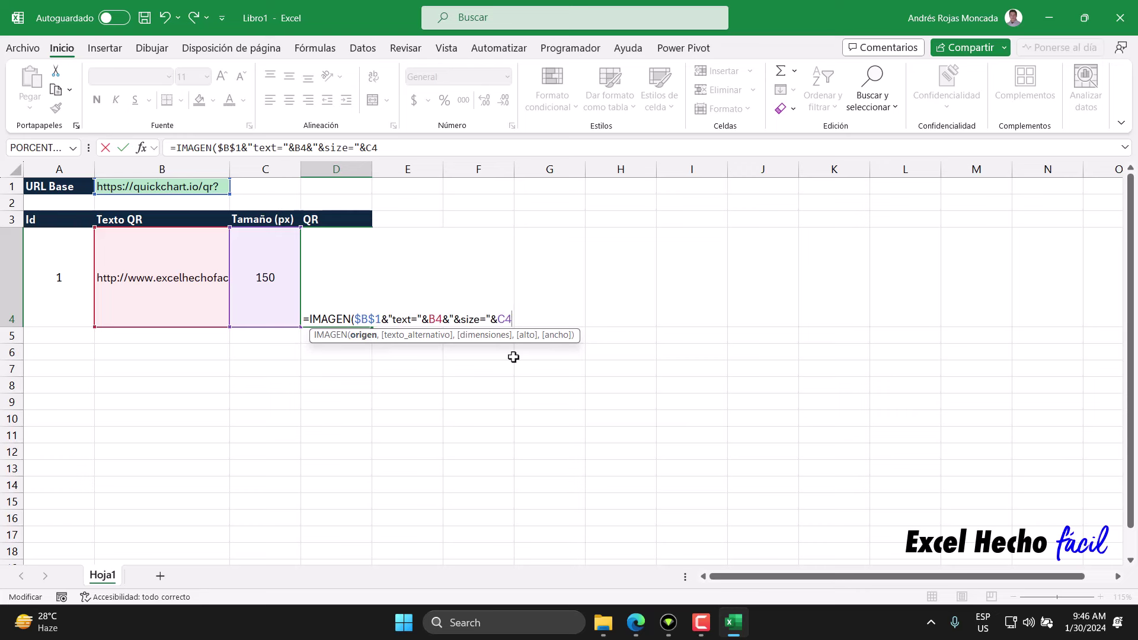
text(,)
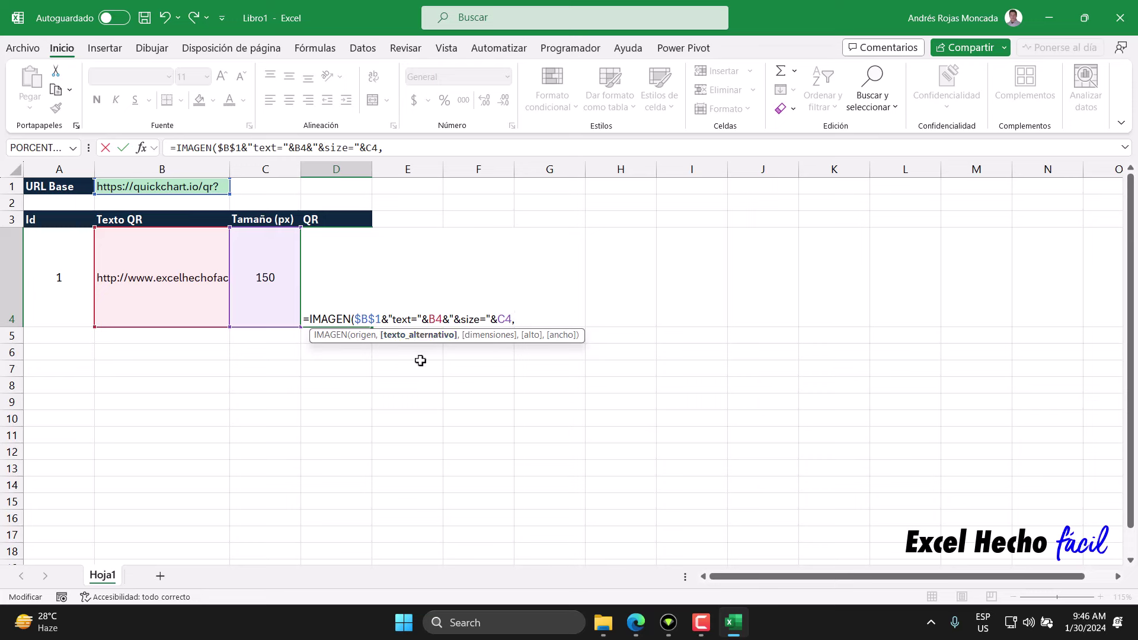
text(,)
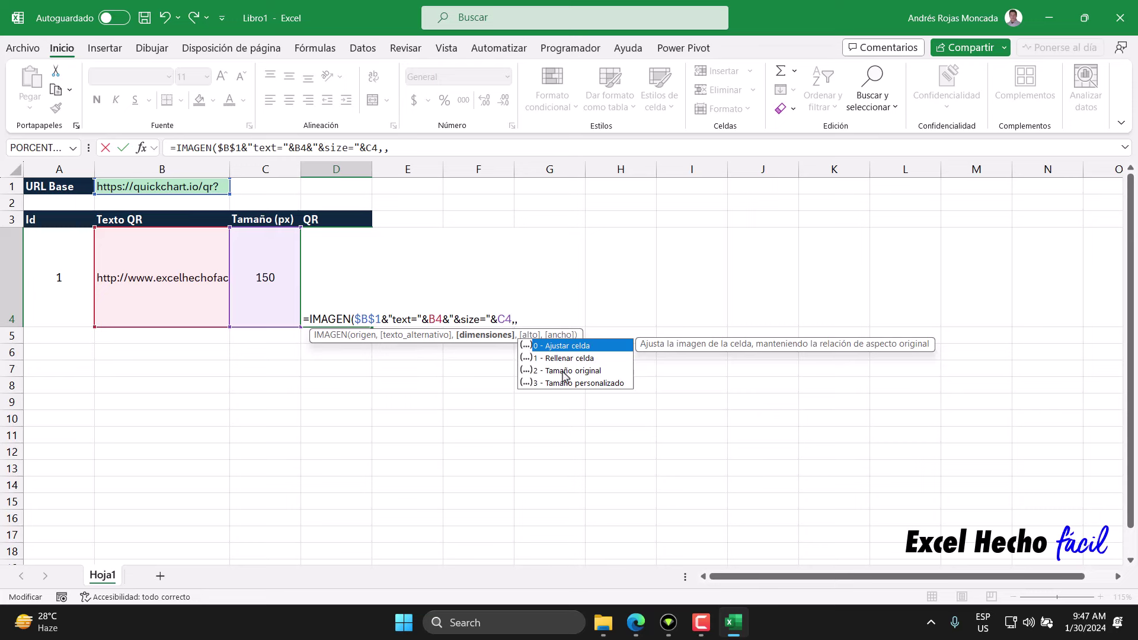
click(563, 371)
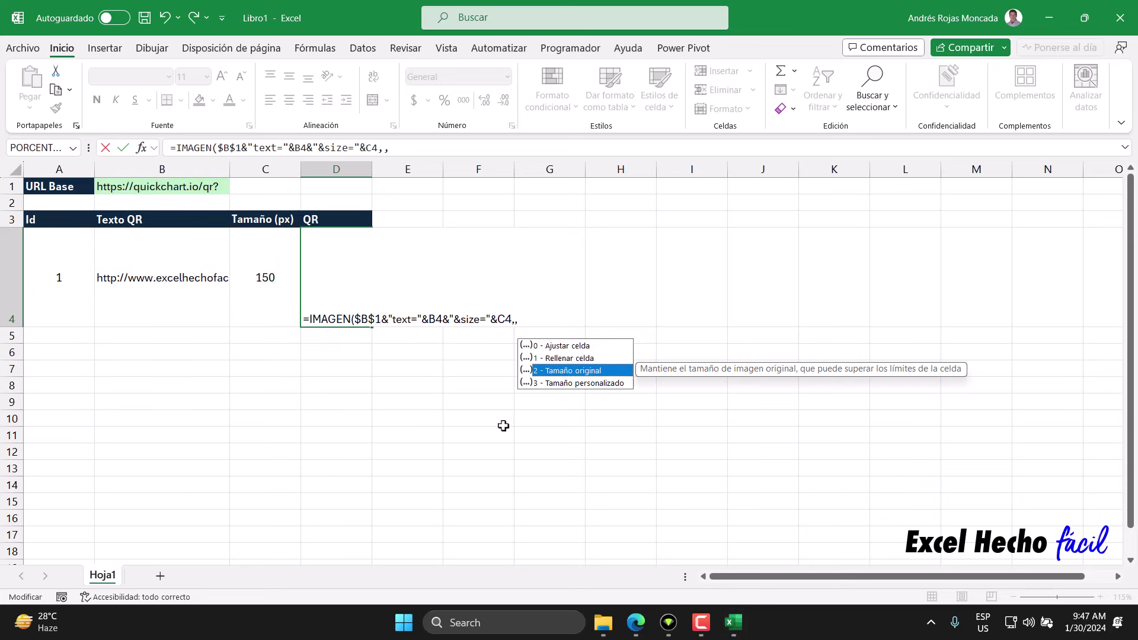
key(Tab)
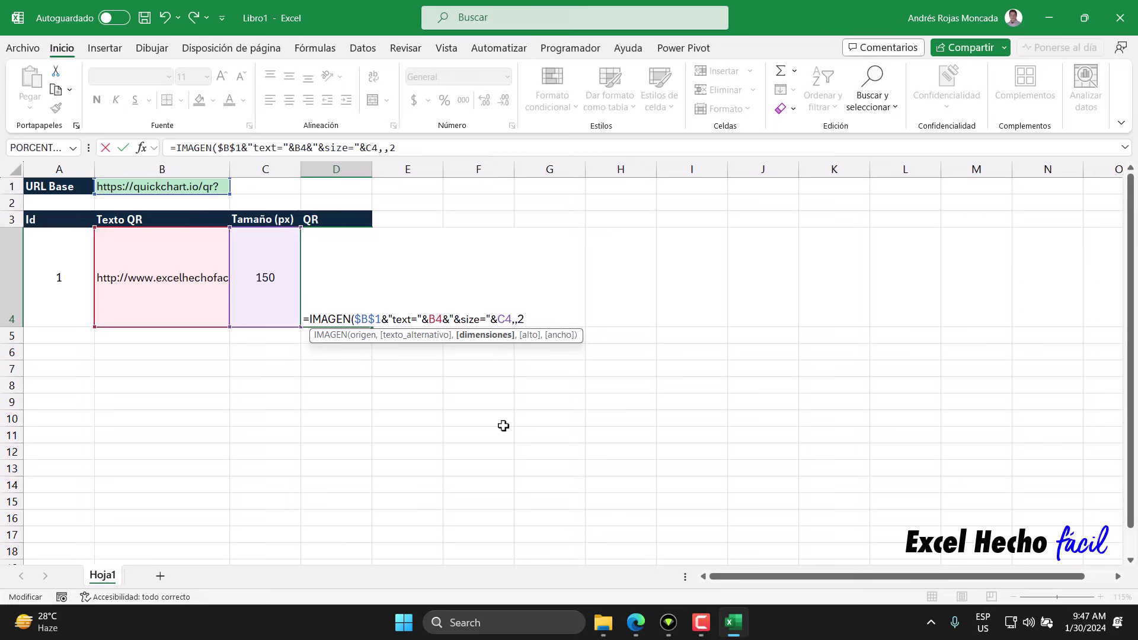
text())
key(Return)
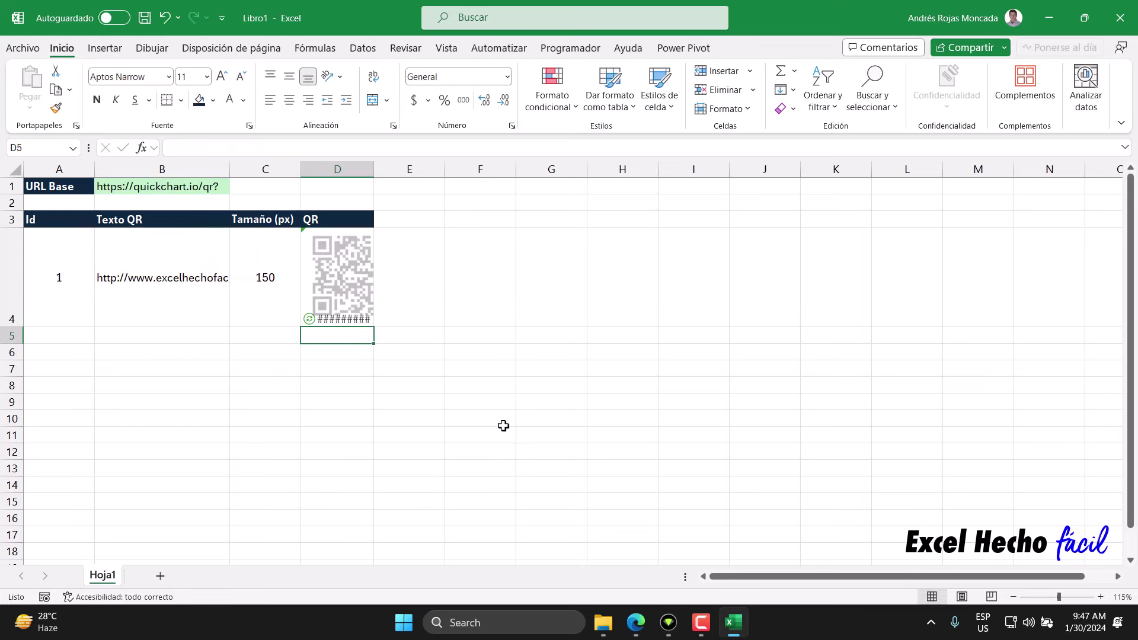
Widen column D and centre the QR code in D4 horizontally and vertically.
click(347, 277)
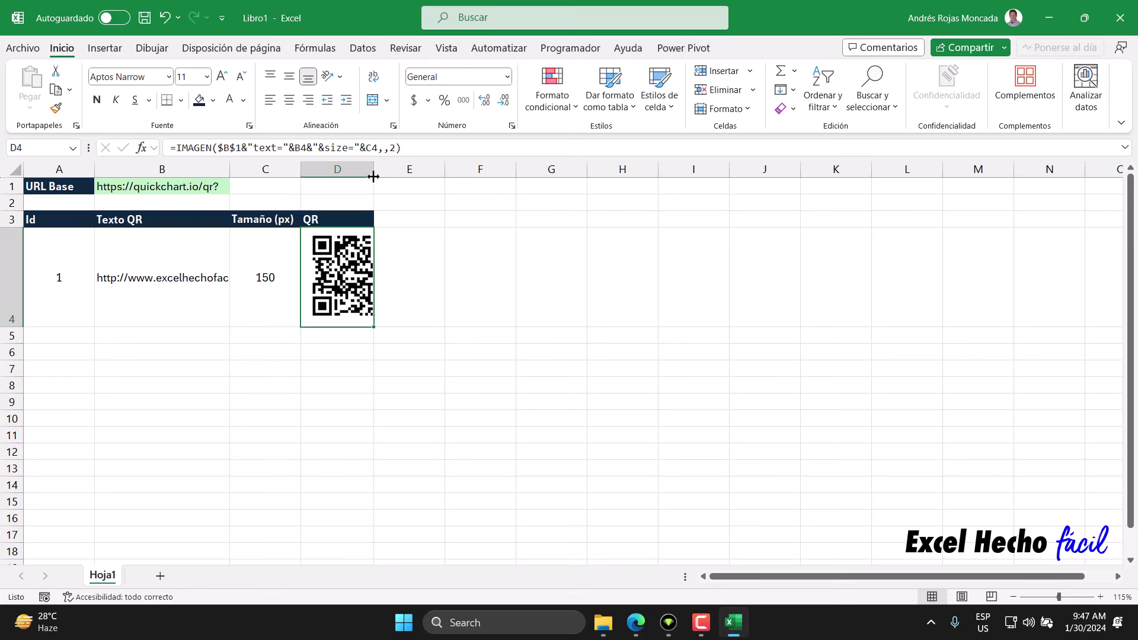
drag(373, 173, 421, 175)
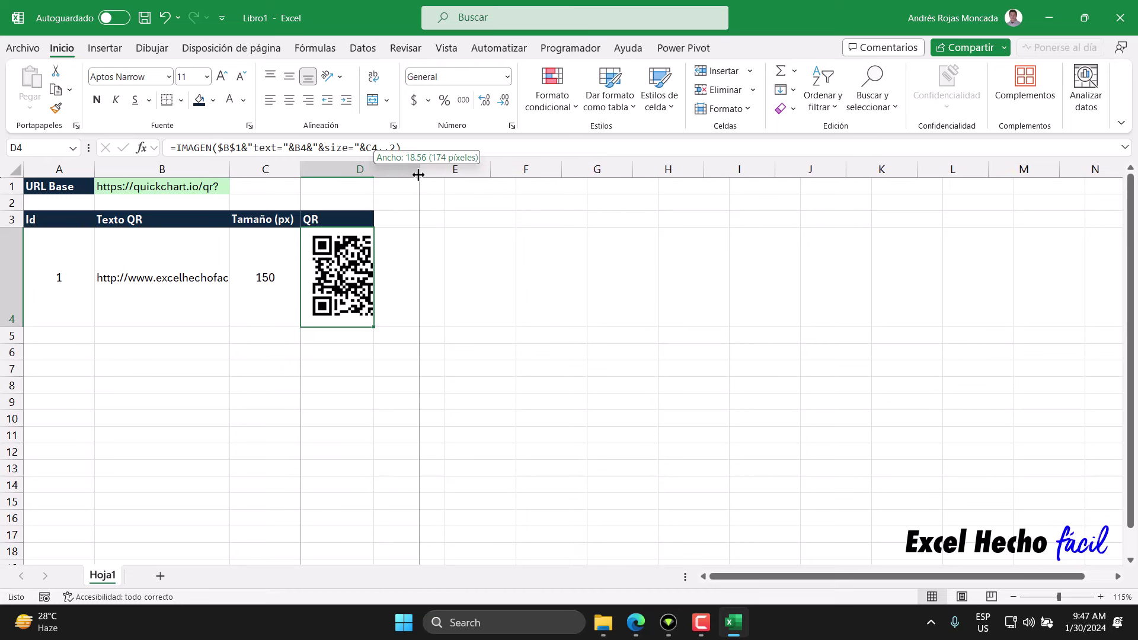
drag(421, 175, 417, 173)
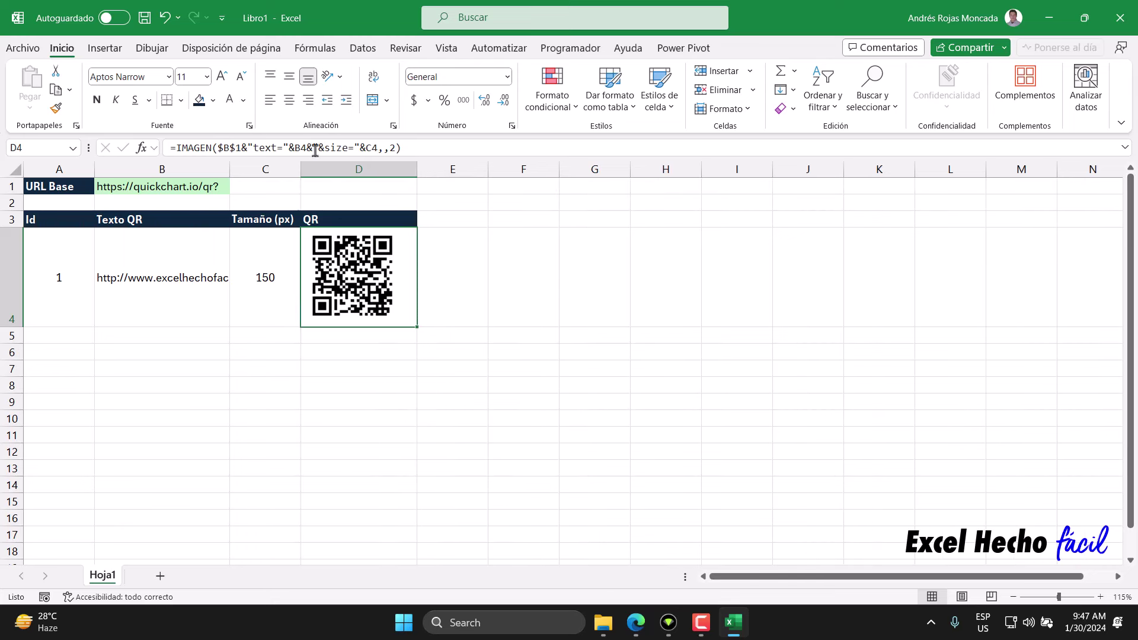
click(288, 98)
click(290, 77)
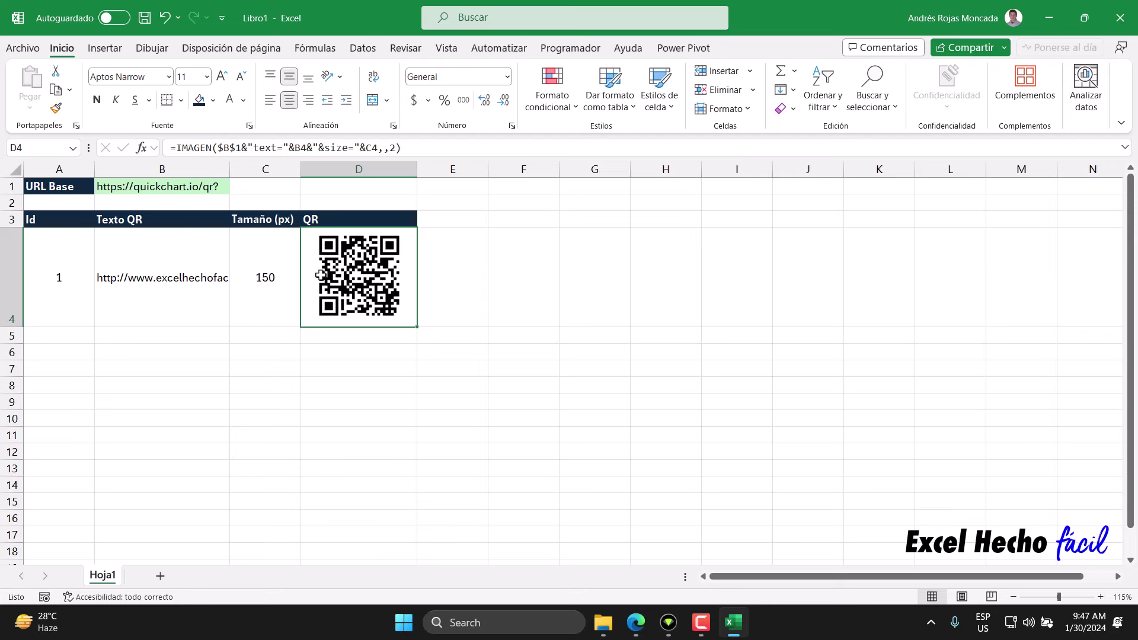
click(54, 332)
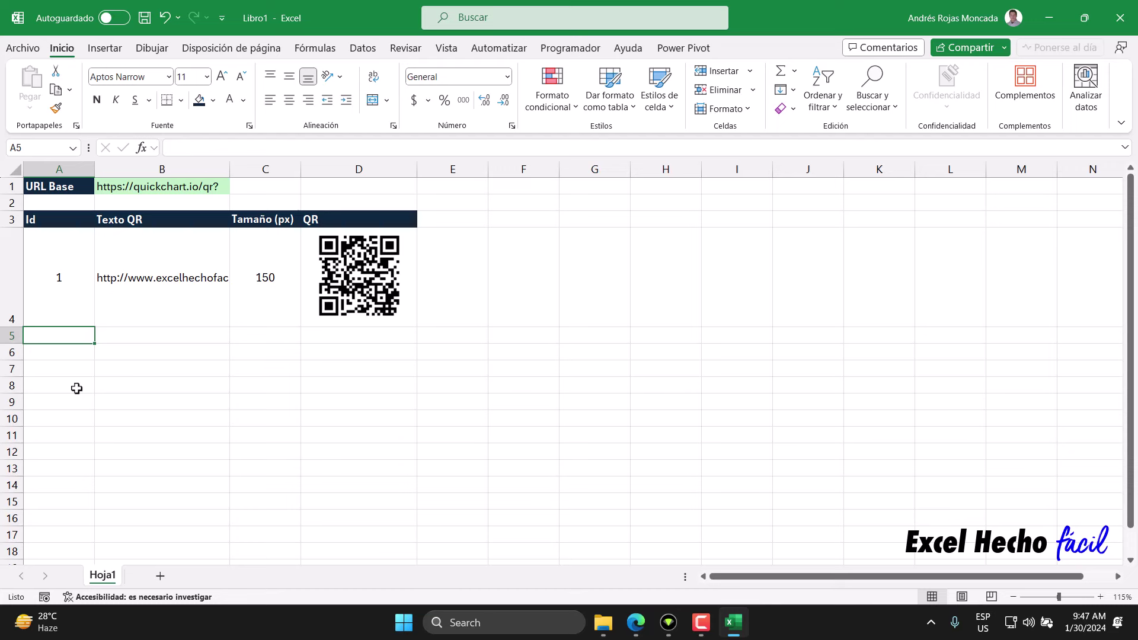
Enter Id 2 in A5, set row 5 height to 87, and copy A4:C4's formatting to A5:C5.
text(2)
key(Return)
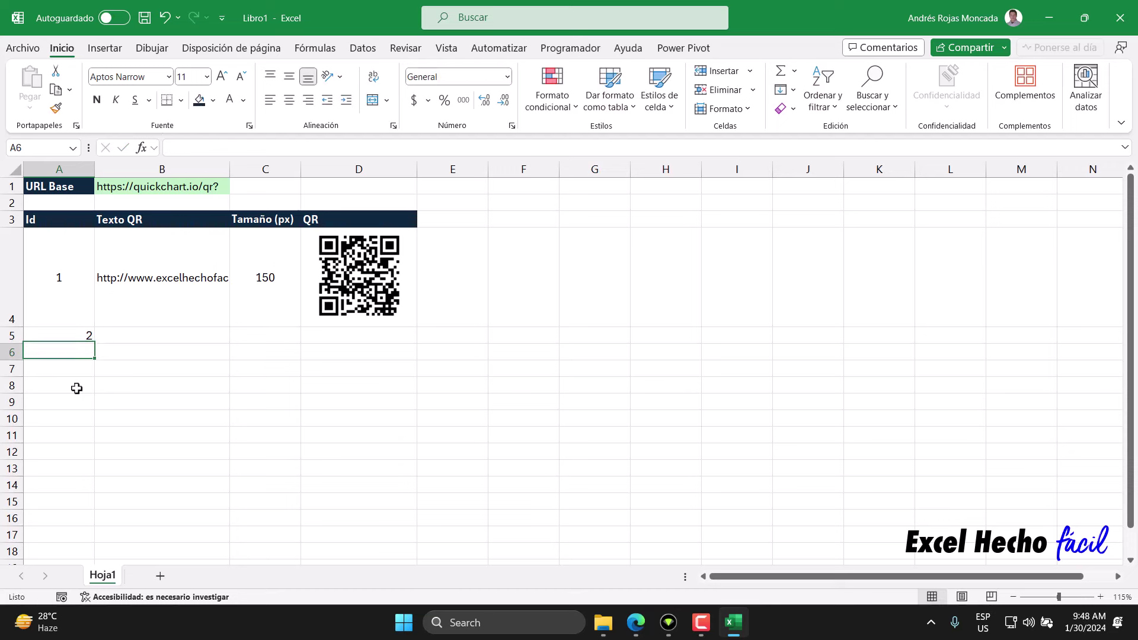
right_click(13, 285)
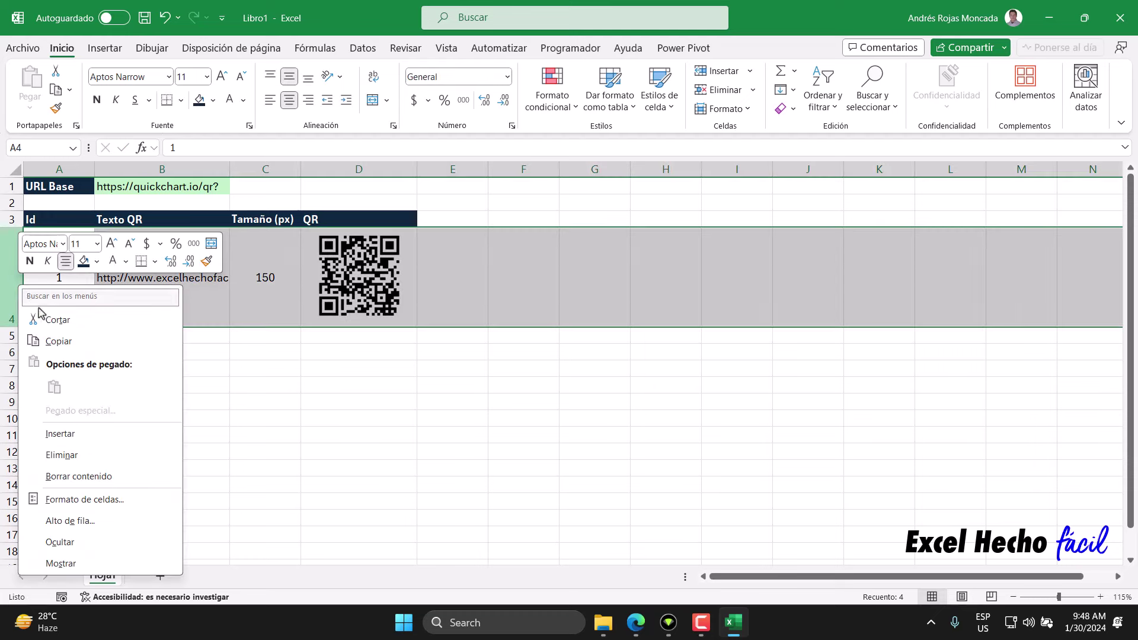
click(87, 523)
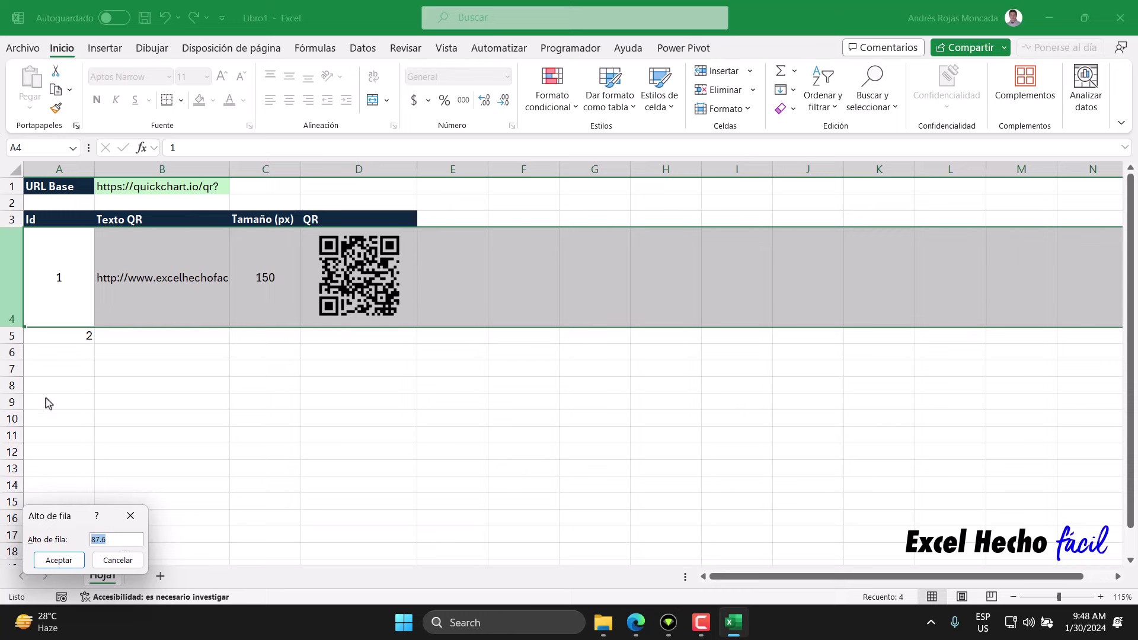
key(Escape)
right_click(18, 336)
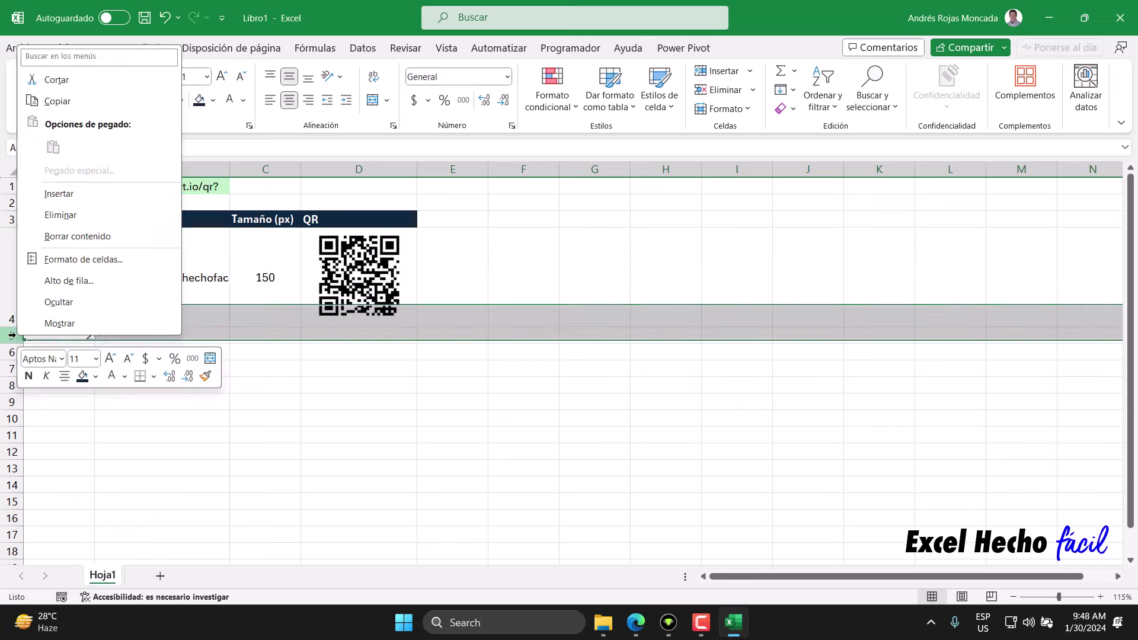
click(69, 281)
text(87)
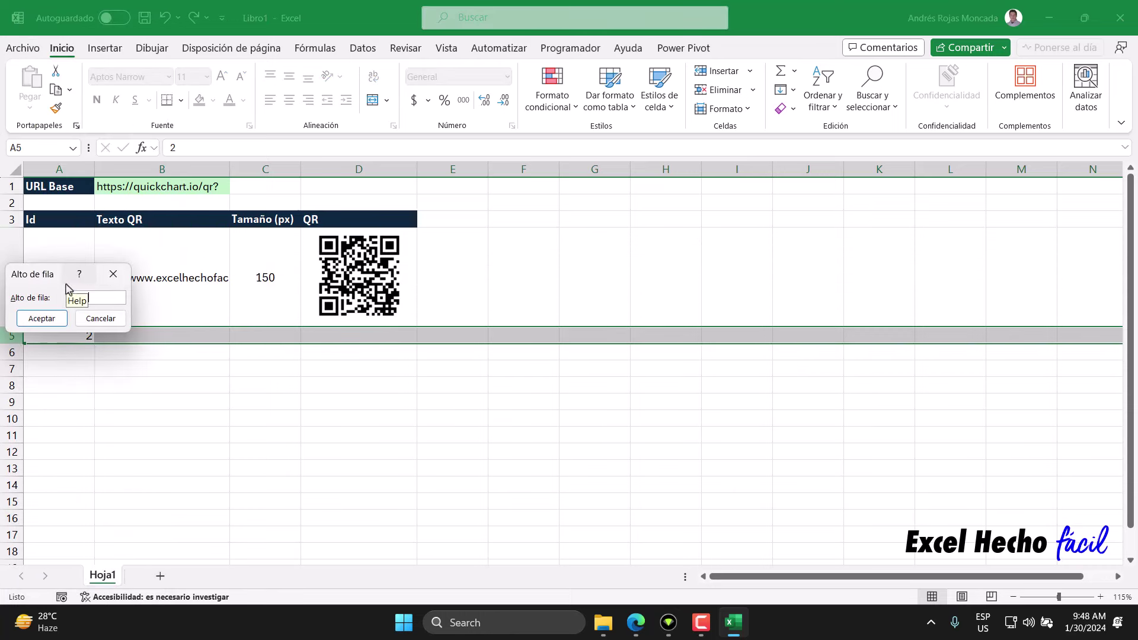
key(Return)
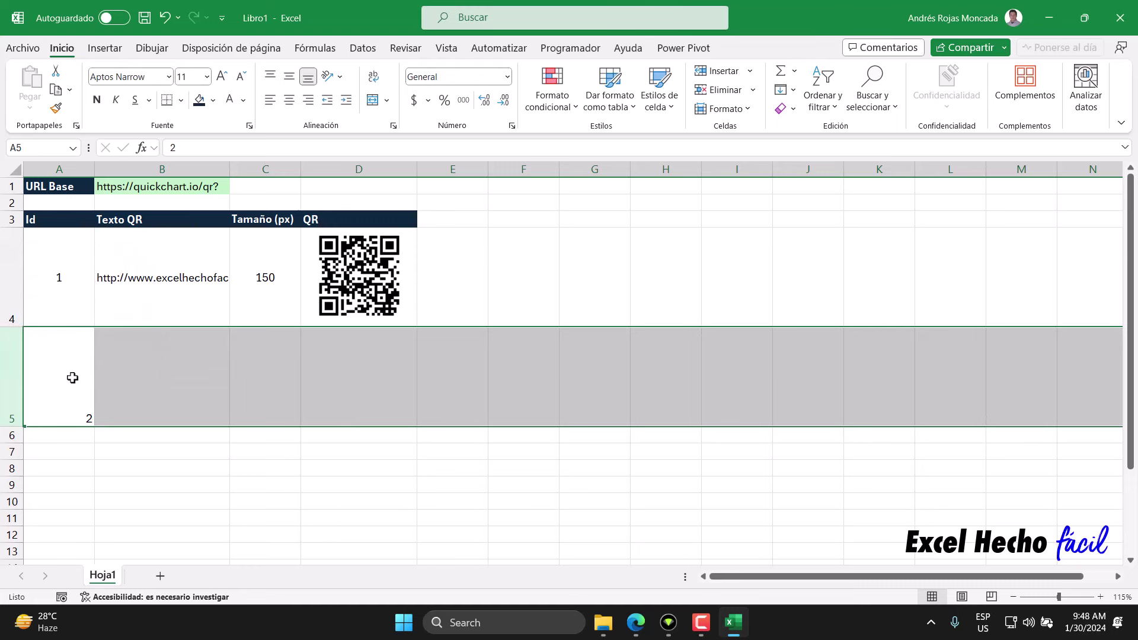
drag(52, 275, 261, 275)
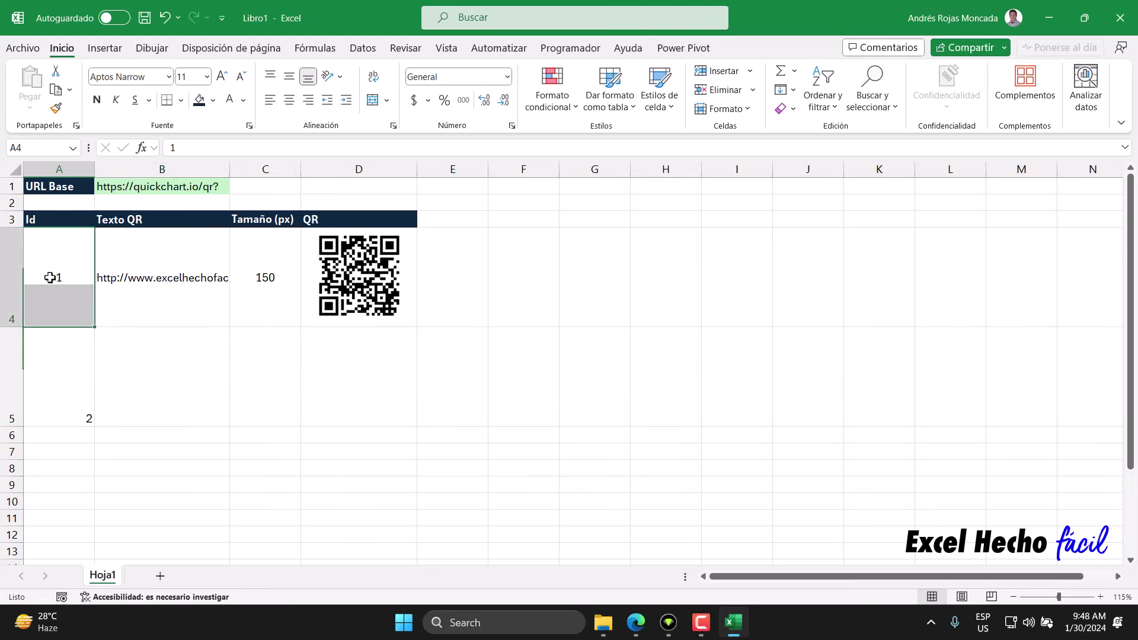
click(56, 108)
drag(66, 379, 261, 370)
click(140, 394)
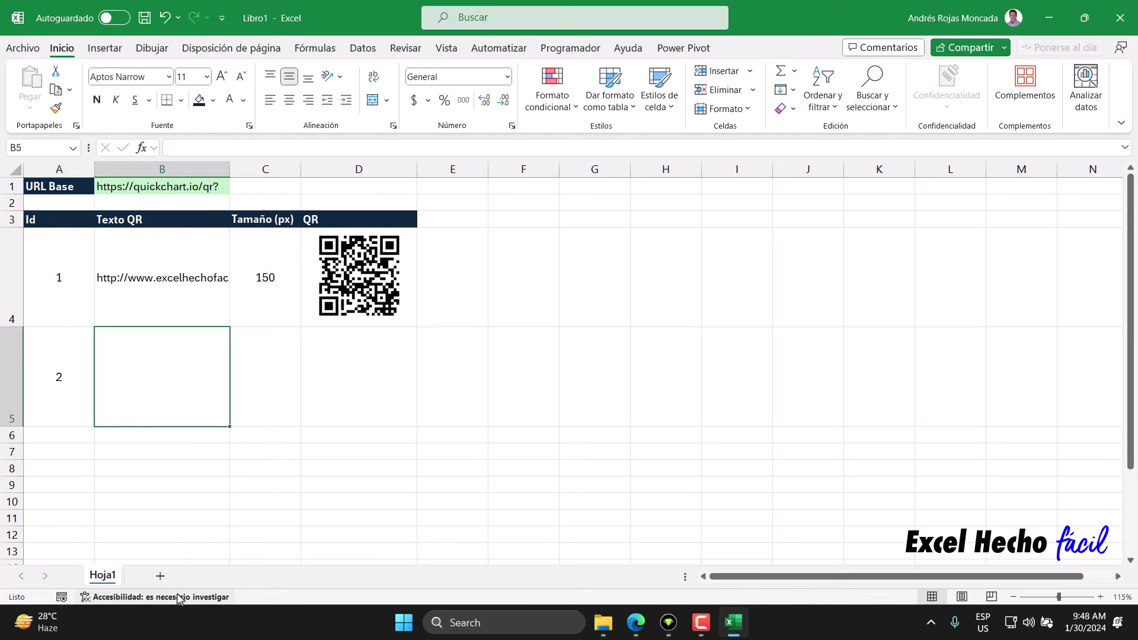
text(=)
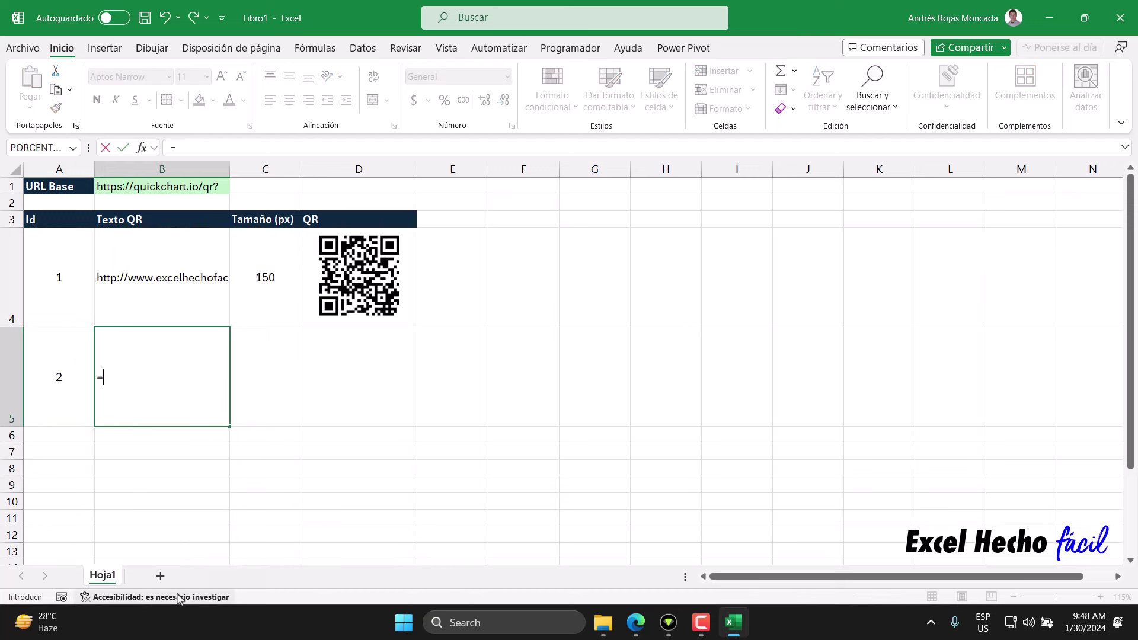
text("")
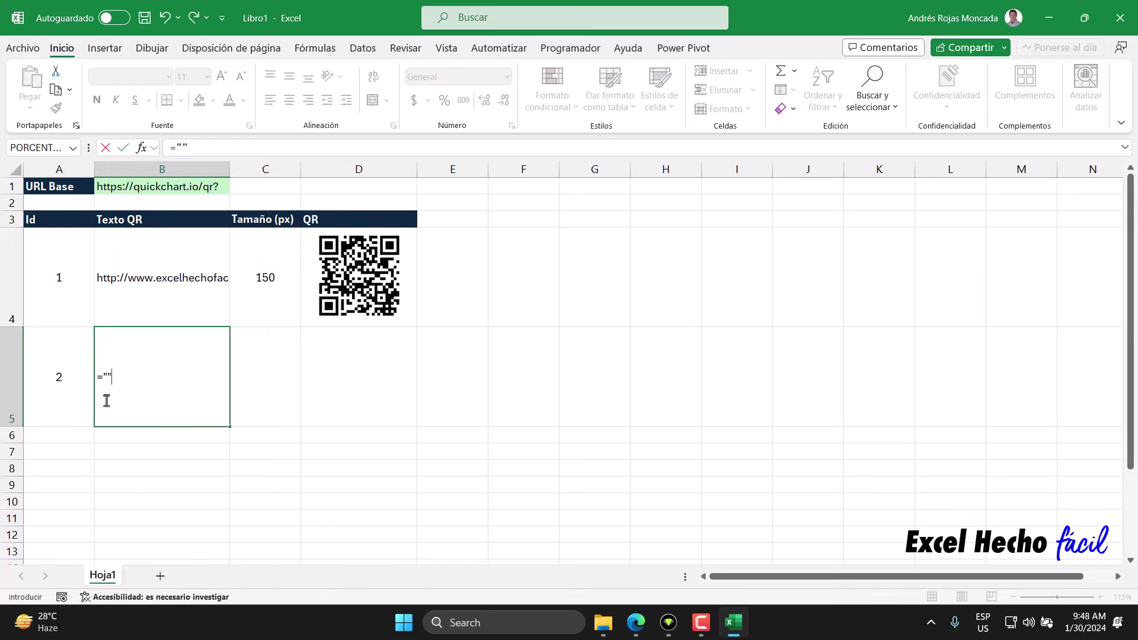
click(105, 377)
text(http)
text(://)
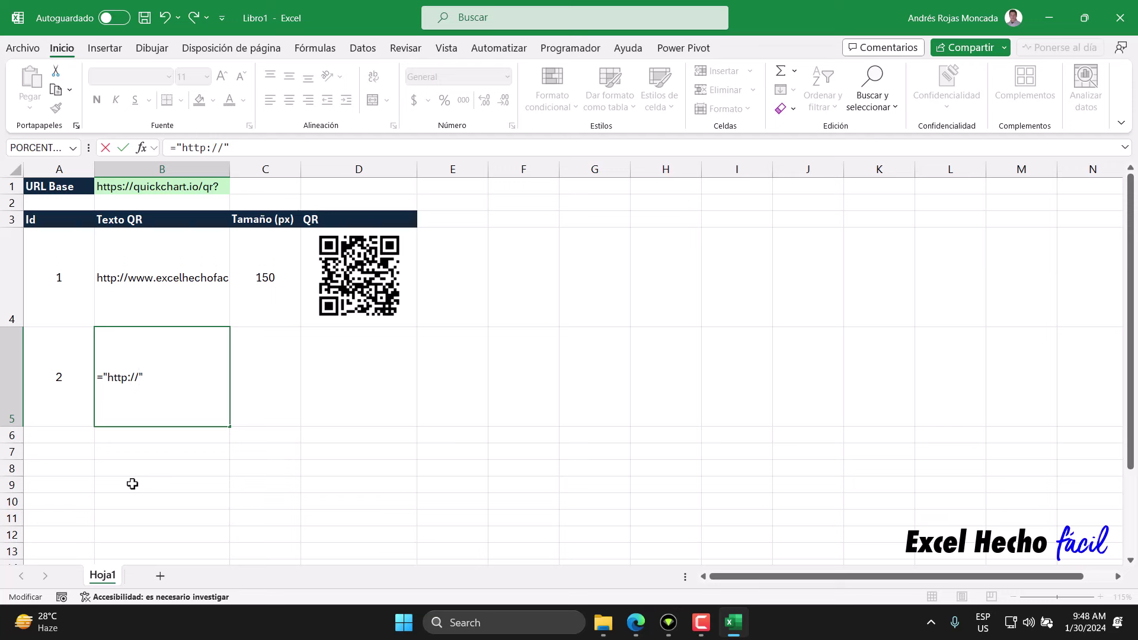
text(google.com)
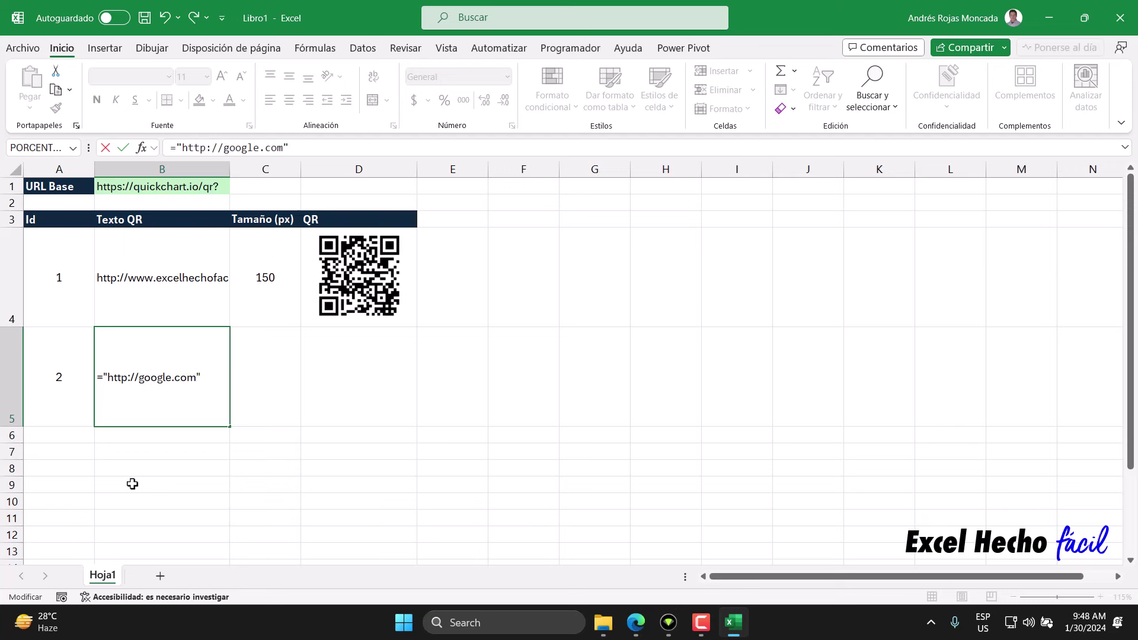
key(Return)
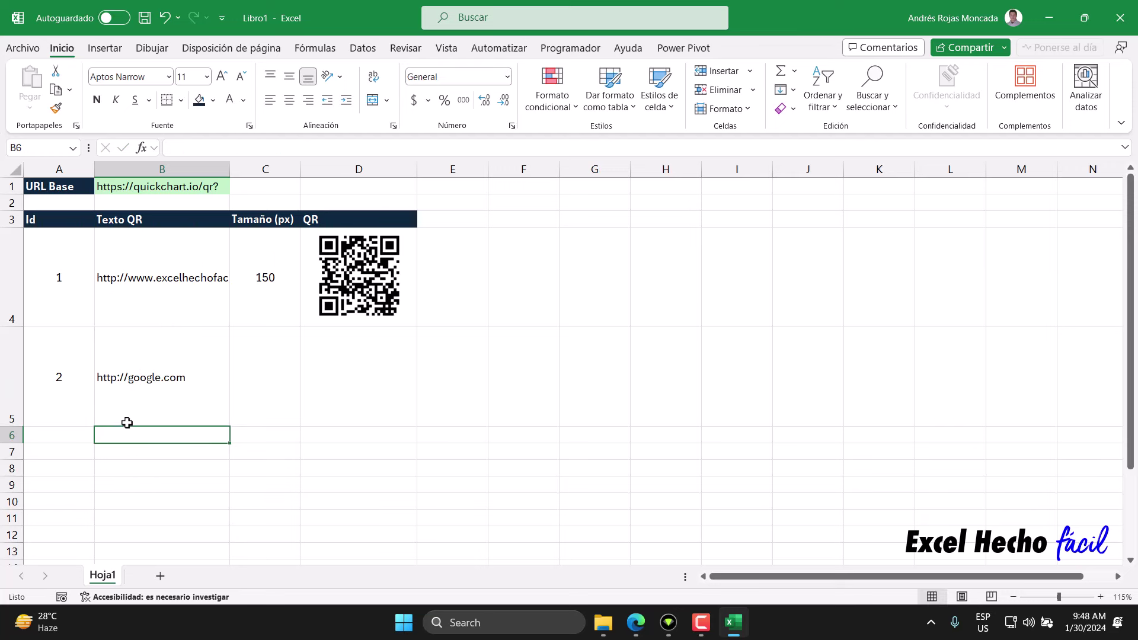
click(124, 397)
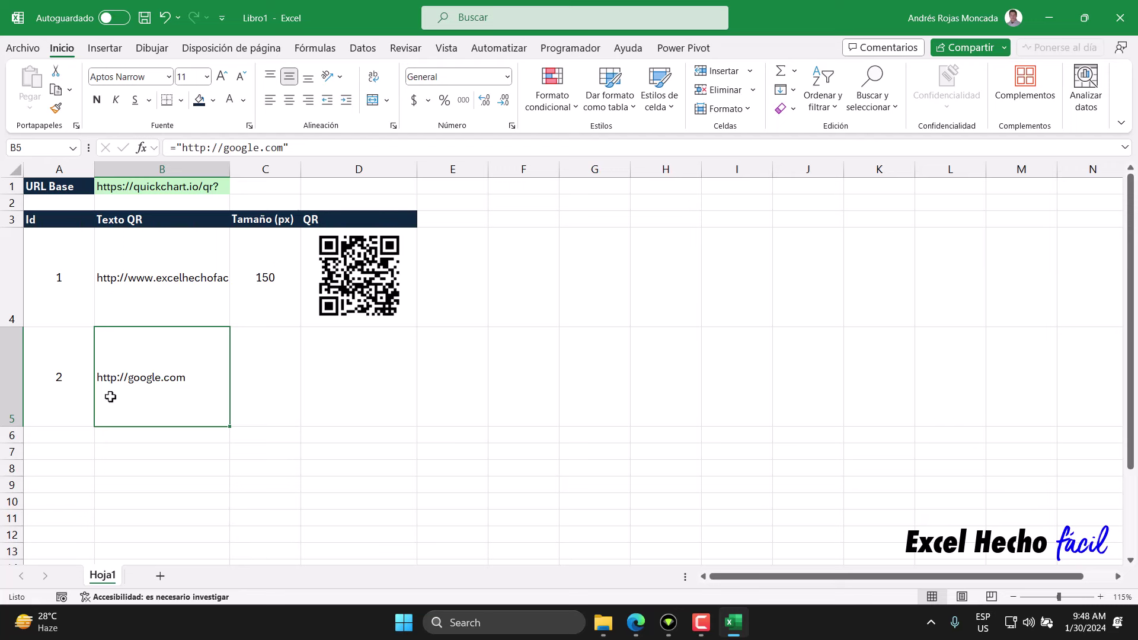
double_click(136, 377)
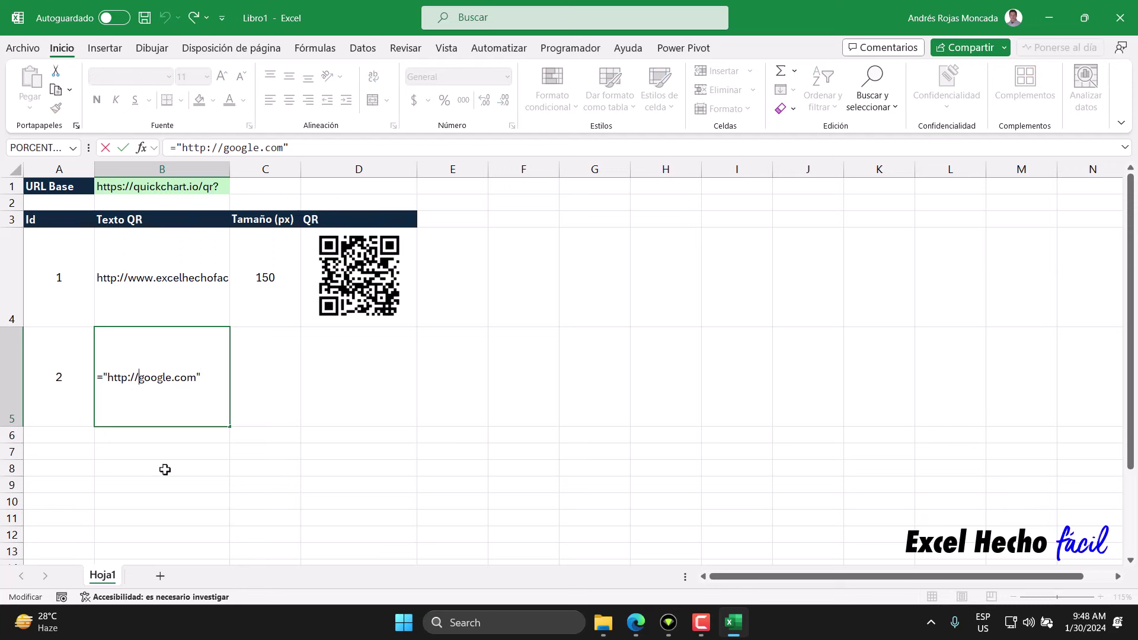
text(www.)
key(Return)
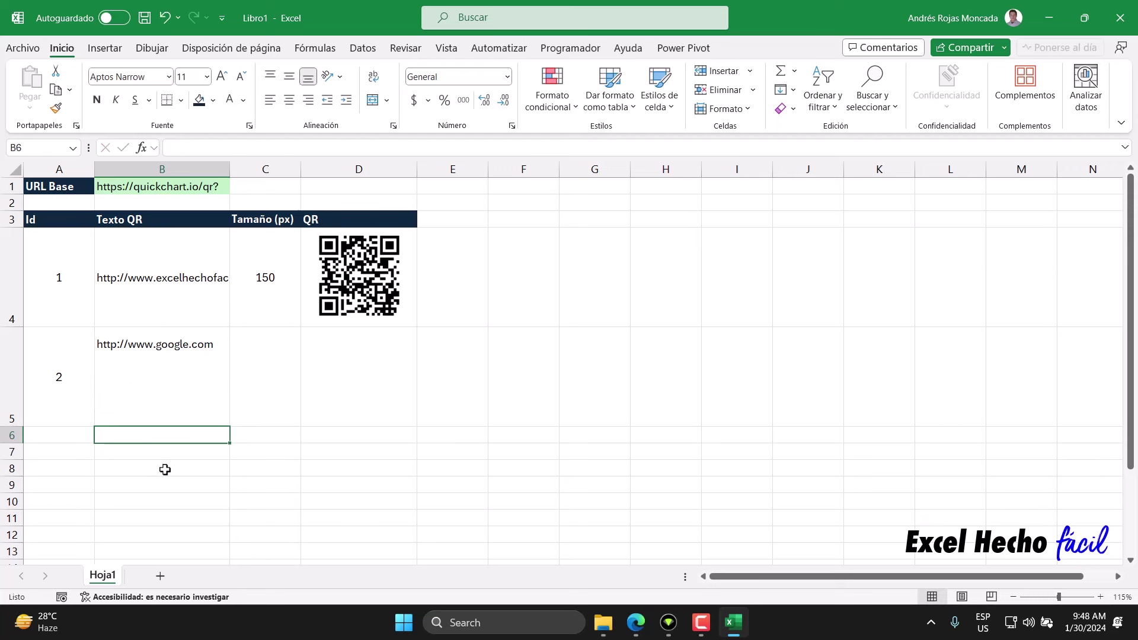
click(252, 377)
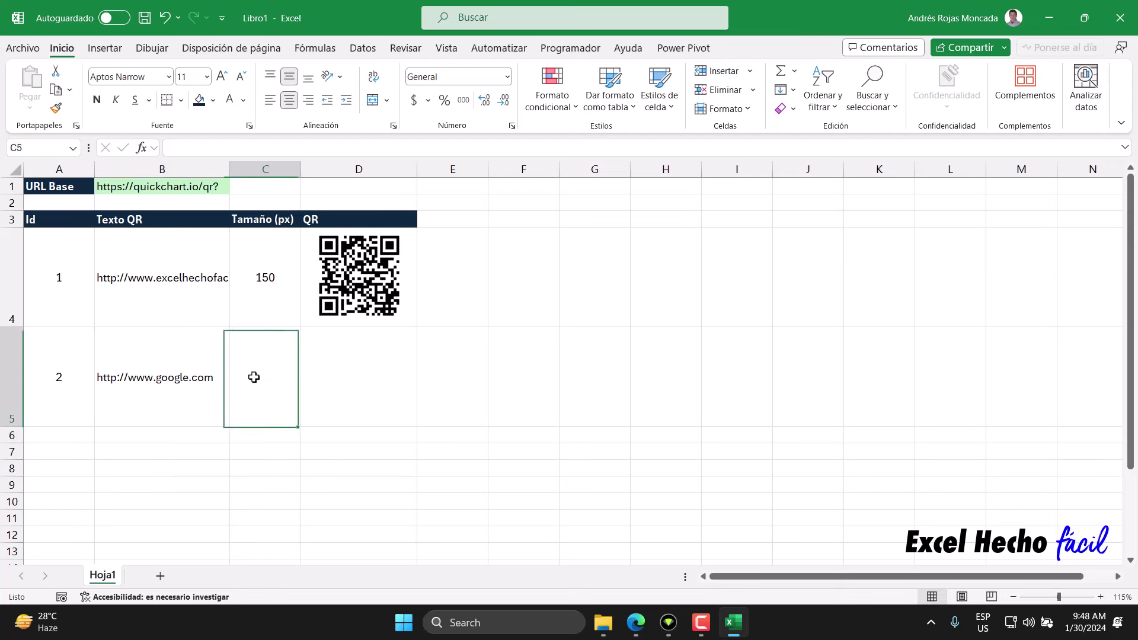
text(150)
key(Return)
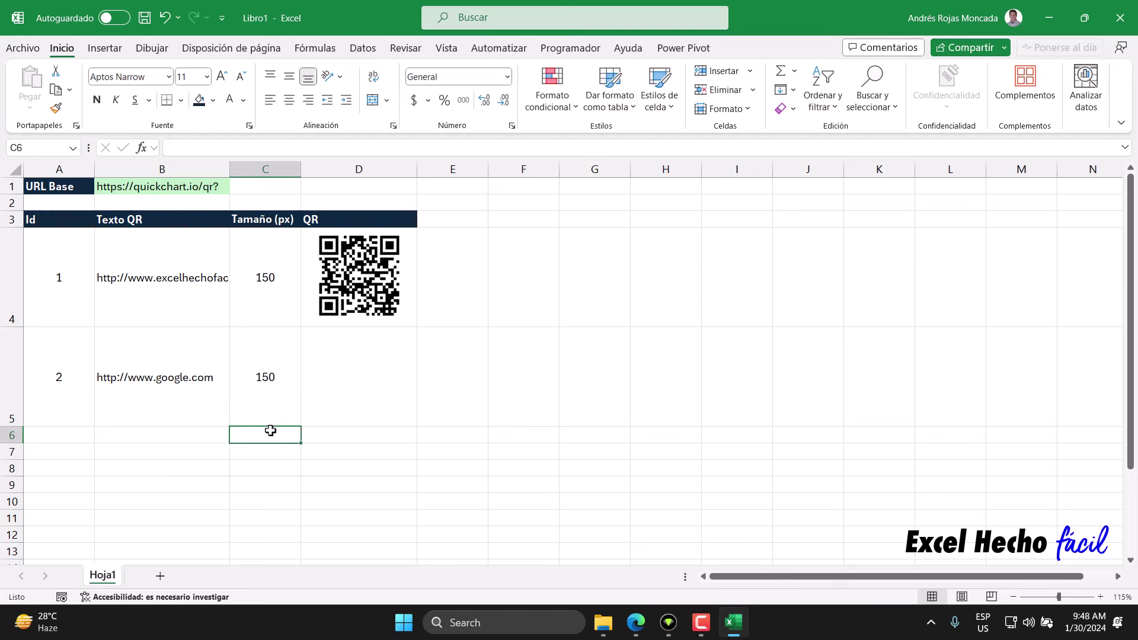
click(355, 306)
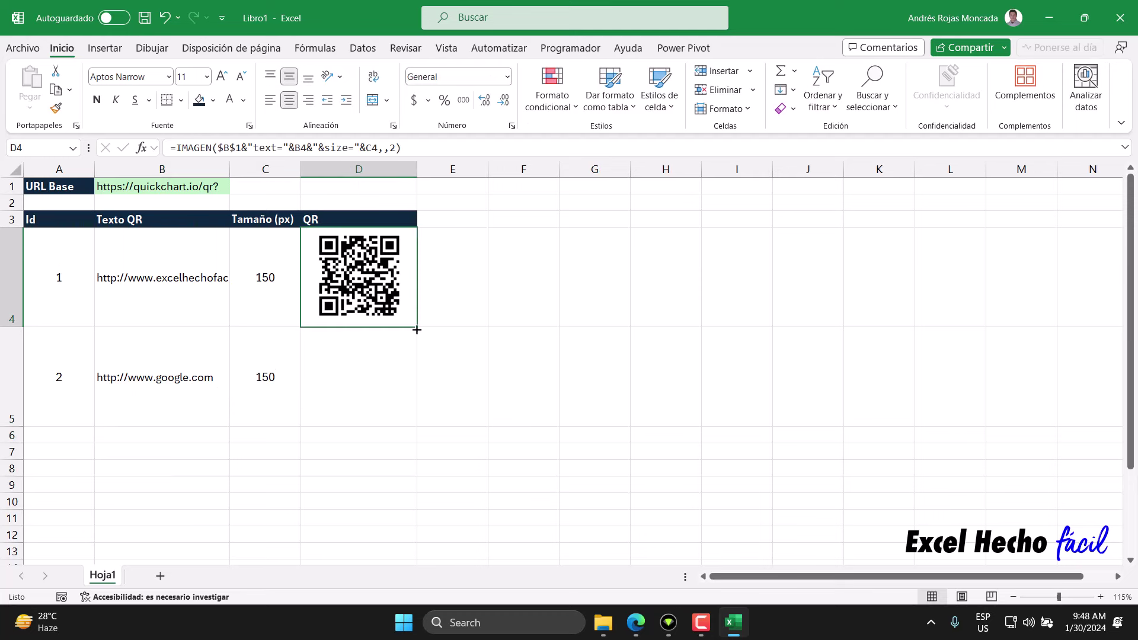
Fill the IMAGEN formula from D4 down to D5 to generate the Google QR code.
drag(415, 329, 411, 417)
click(57, 450)
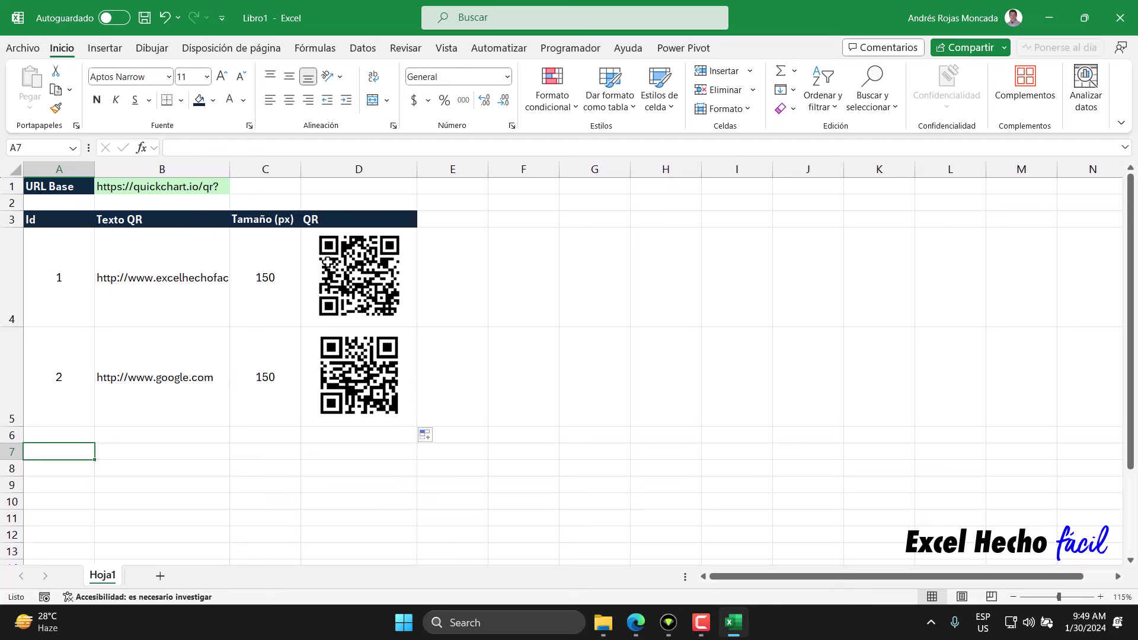
click(376, 189)
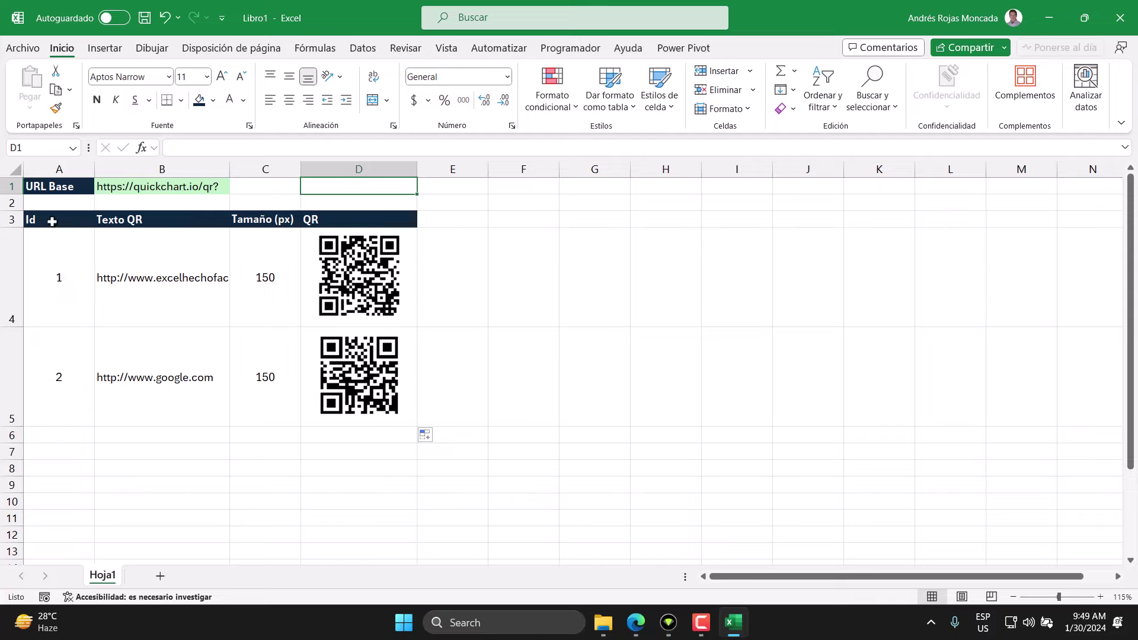
click(636, 622)
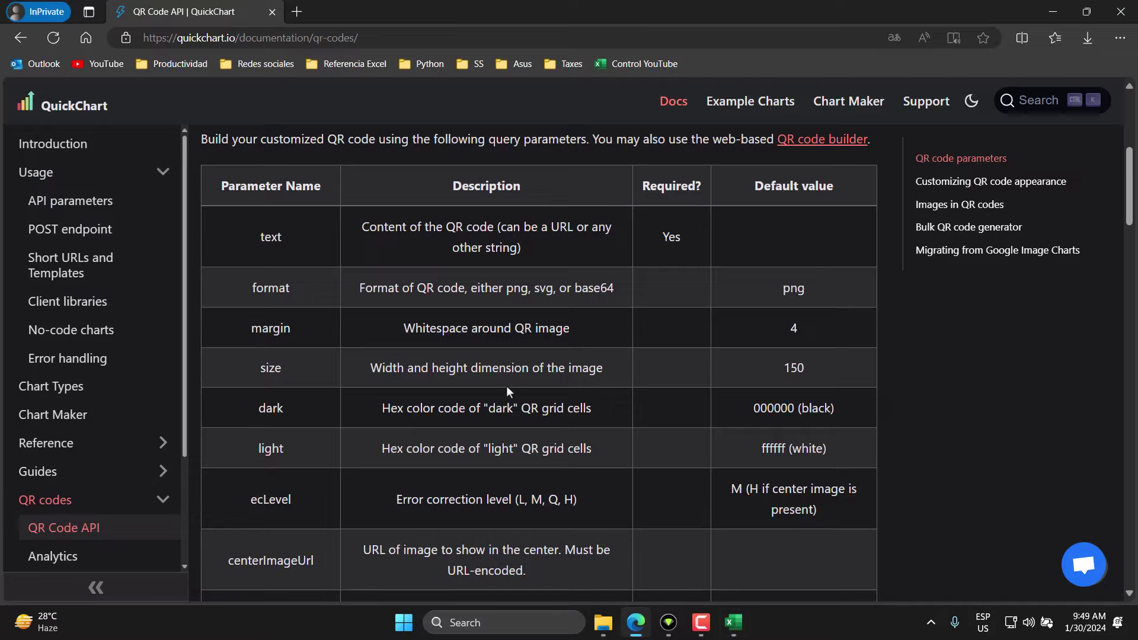
scroll(506, 385, up, 3)
scroll(506, 385, up, 2)
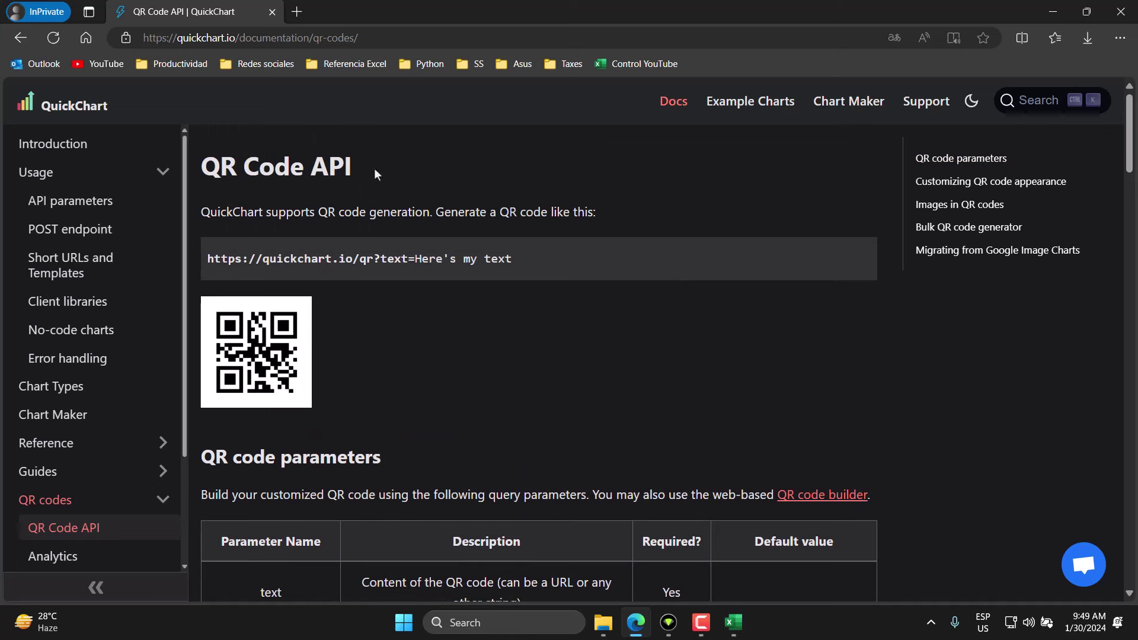
click(730, 632)
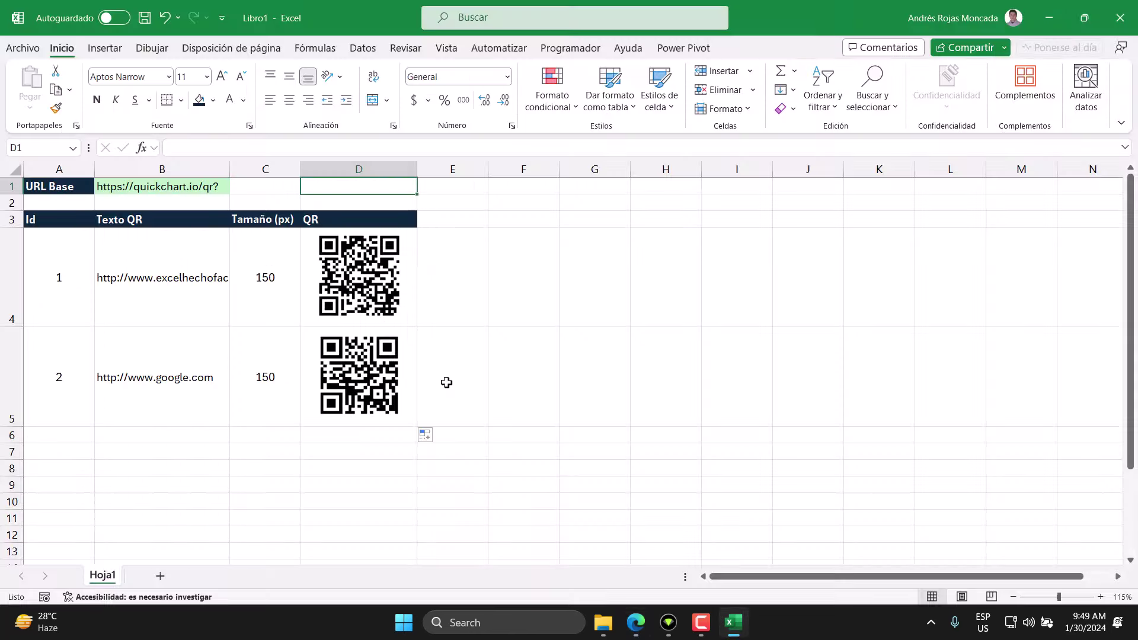